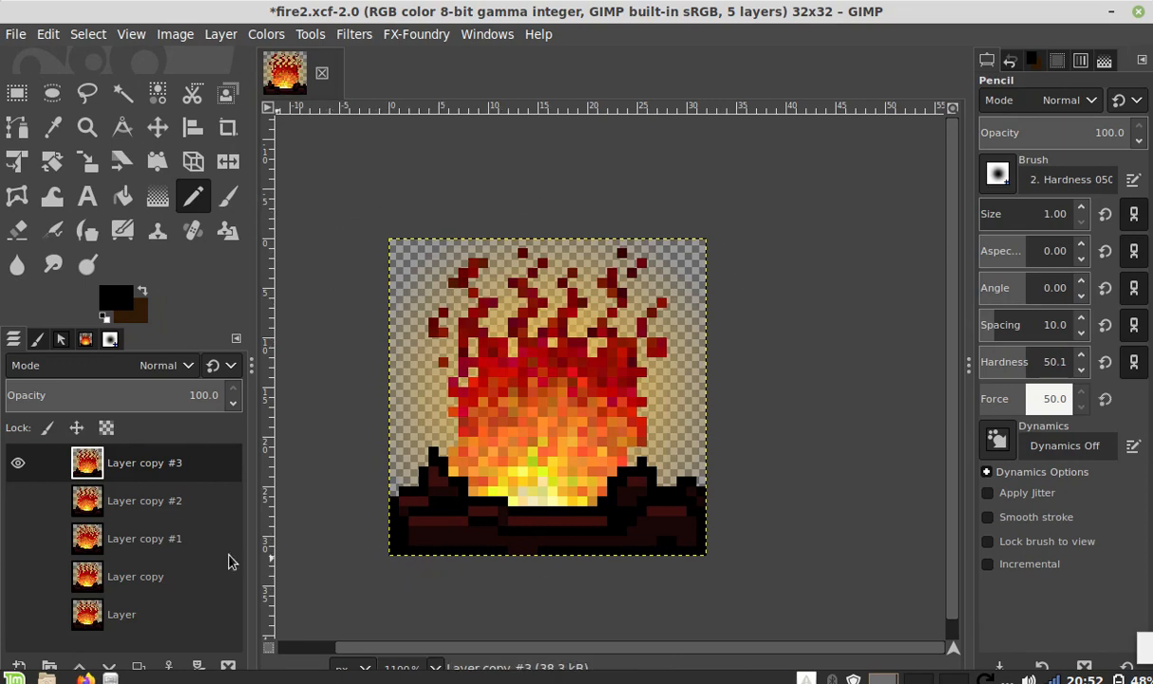
Step: Examine the fire frames by showing the five layers one at a time, from Layer copy #3 down to Layer and back up
click(18, 462)
click(21, 503)
click(21, 538)
click(18, 503)
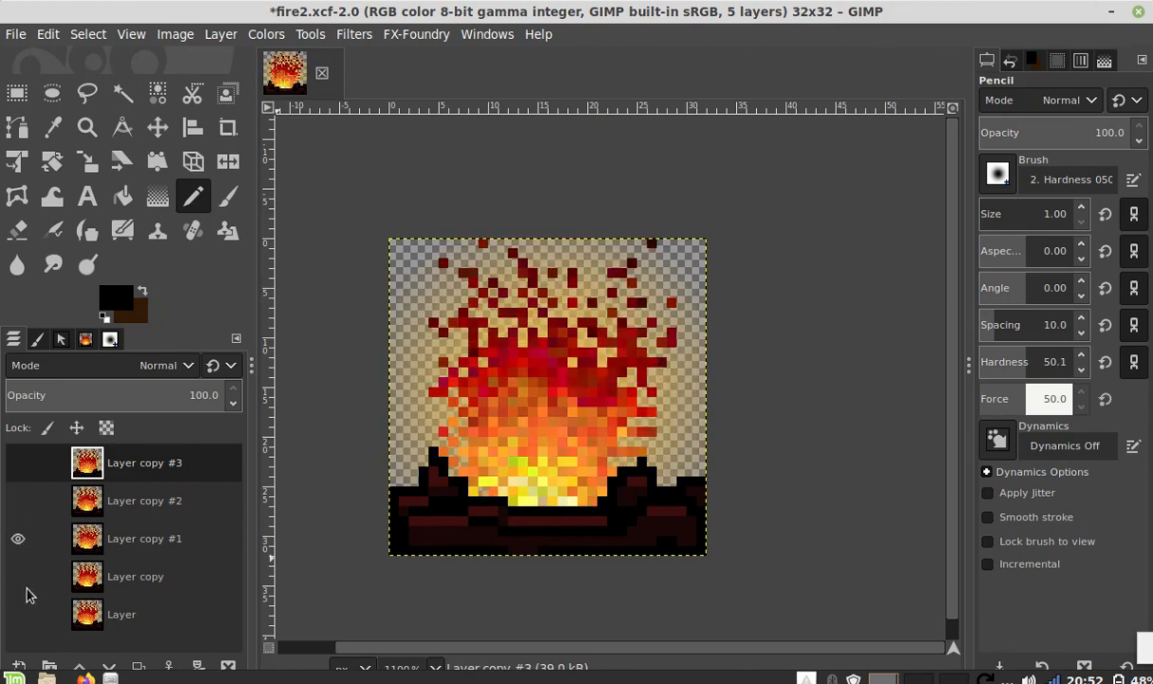
click(18, 578)
click(18, 539)
click(21, 615)
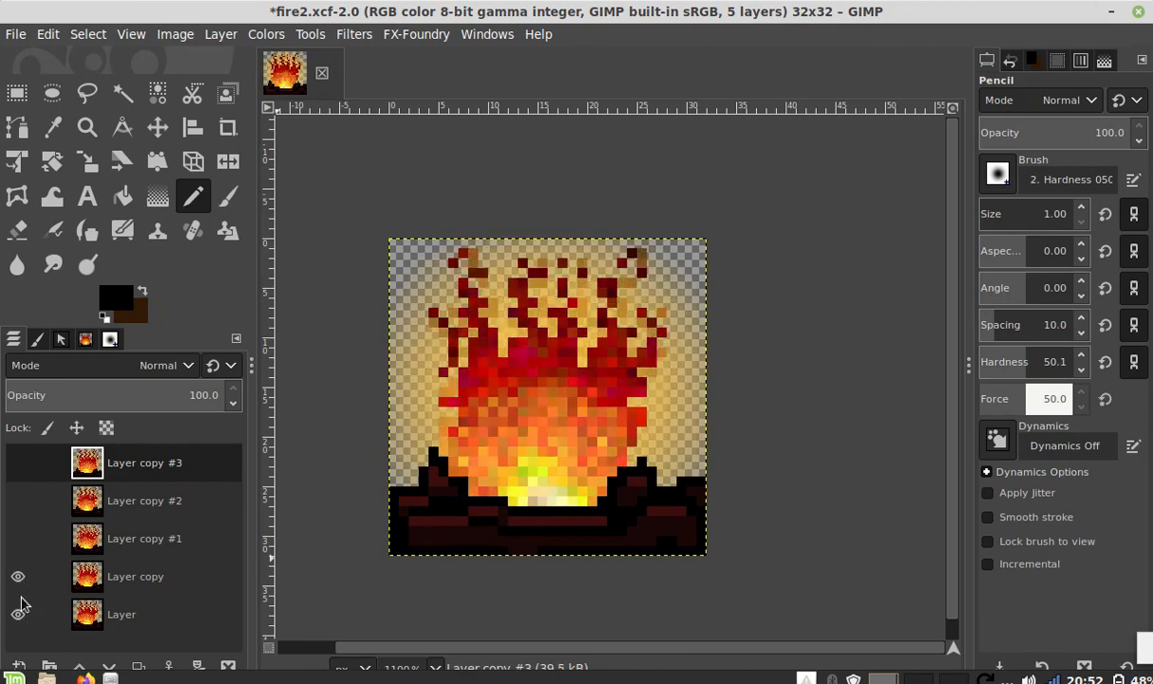
click(19, 578)
click(18, 615)
click(19, 577)
click(18, 539)
click(18, 578)
click(18, 500)
click(18, 538)
click(18, 462)
click(18, 500)
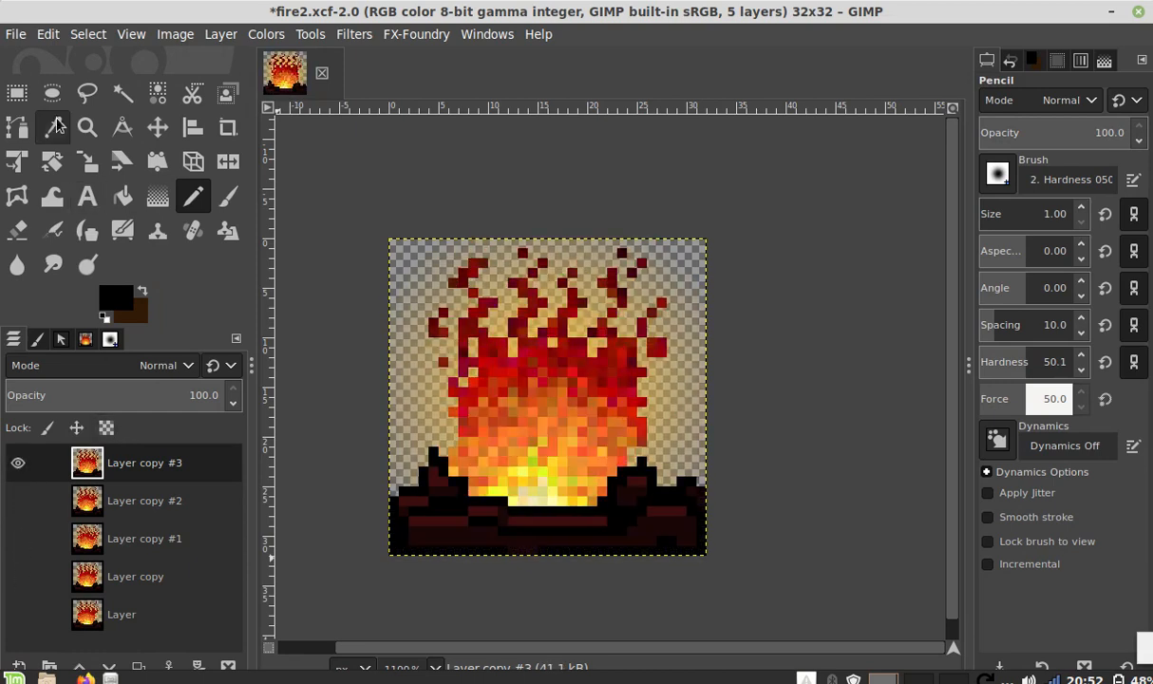
Step: Create a new 32 × 32 pixel image filled with transparency
click(15, 35)
click(31, 57)
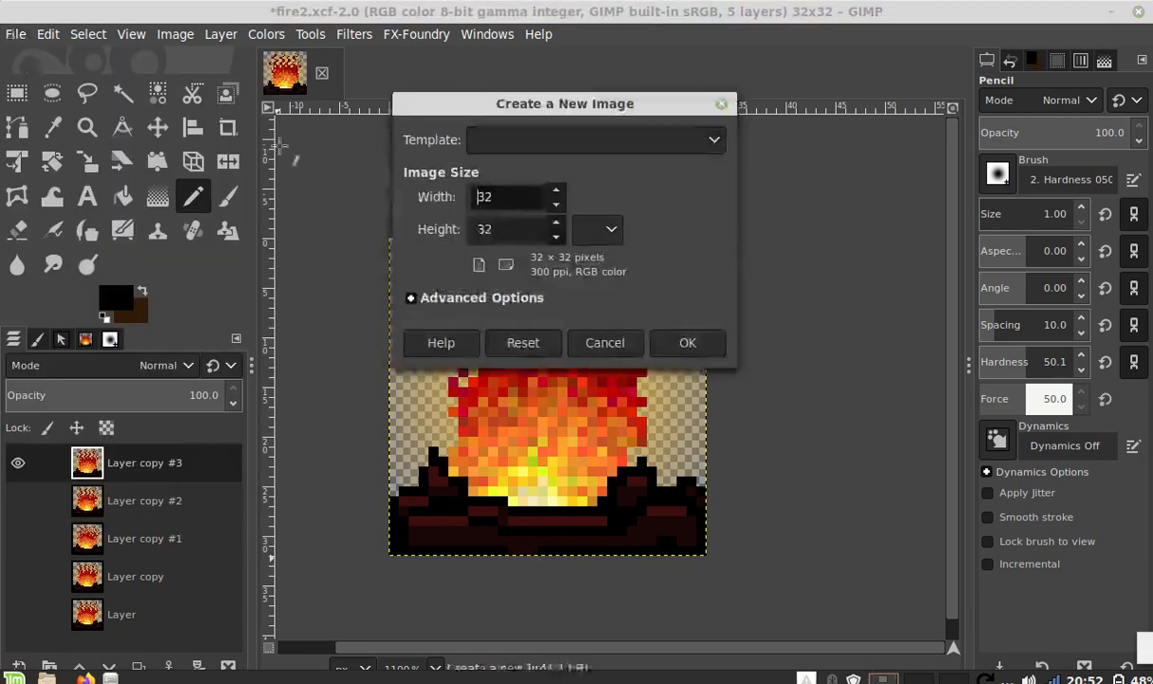
click(411, 298)
click(574, 555)
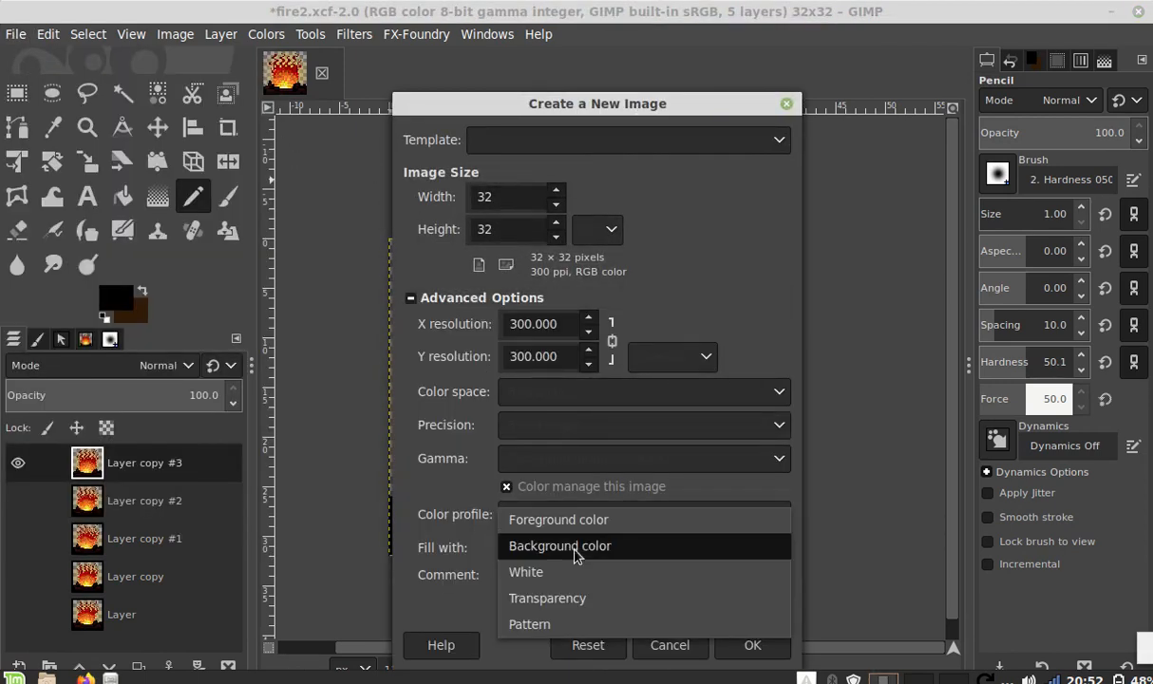
click(618, 600)
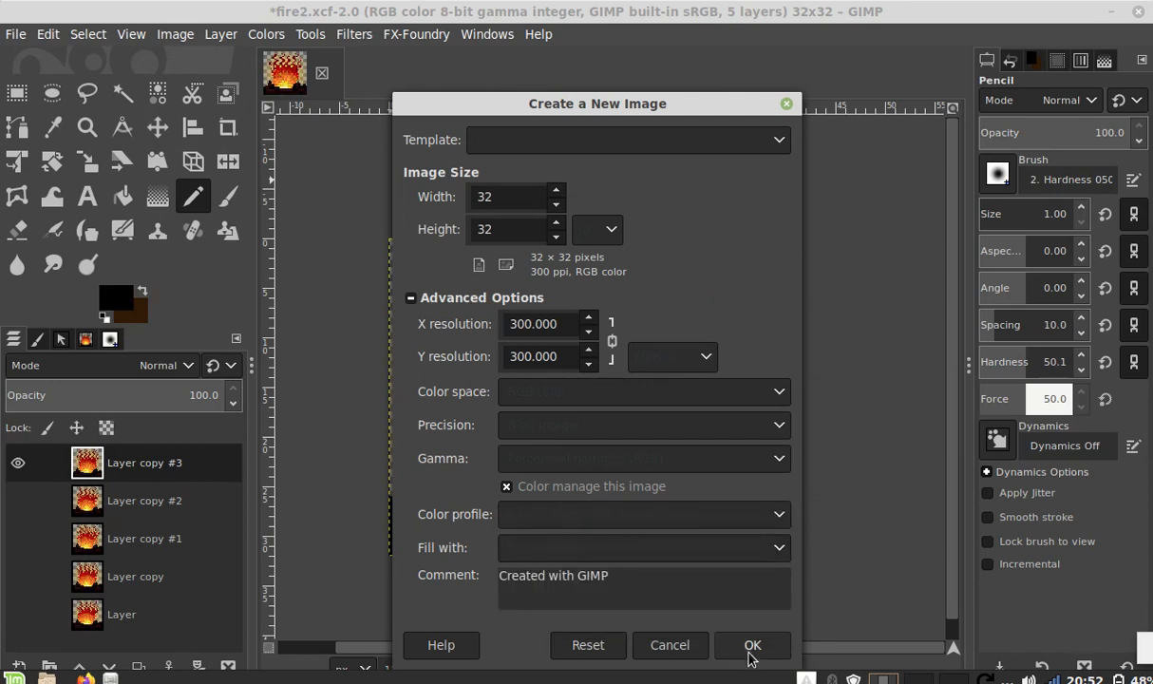
click(750, 653)
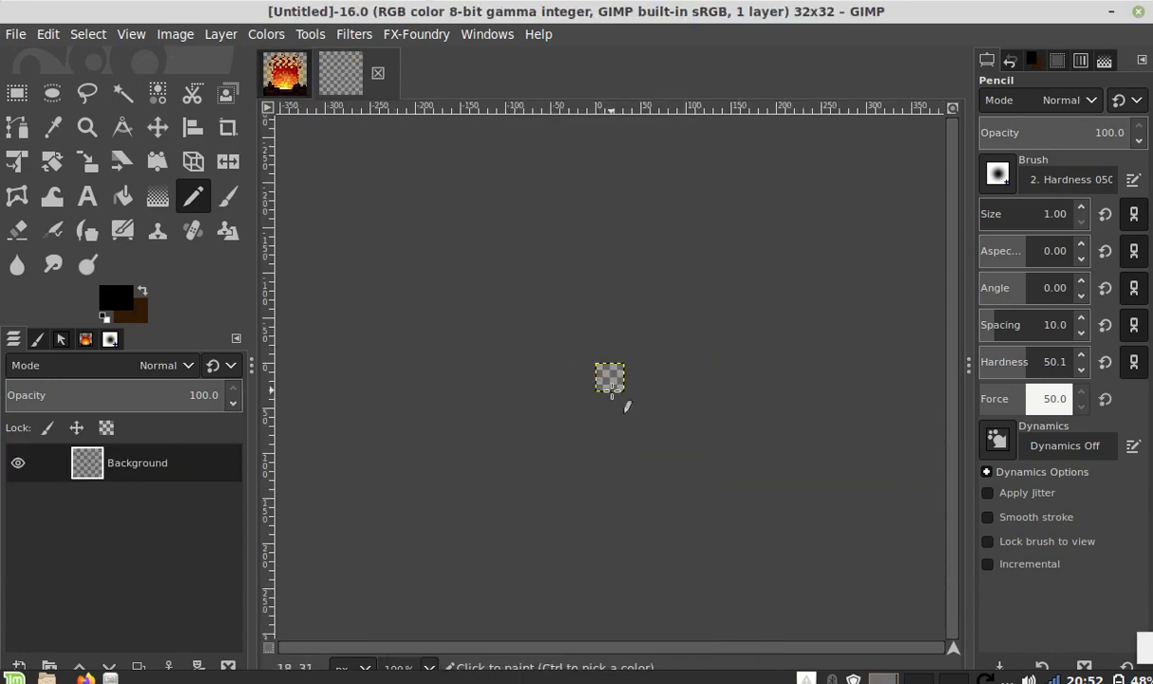
Step: Pencil a closed flame outline with four jagged upward tongues in pure red (ff0000), using a 1-pixel brush
scroll(614, 391, up, 7)
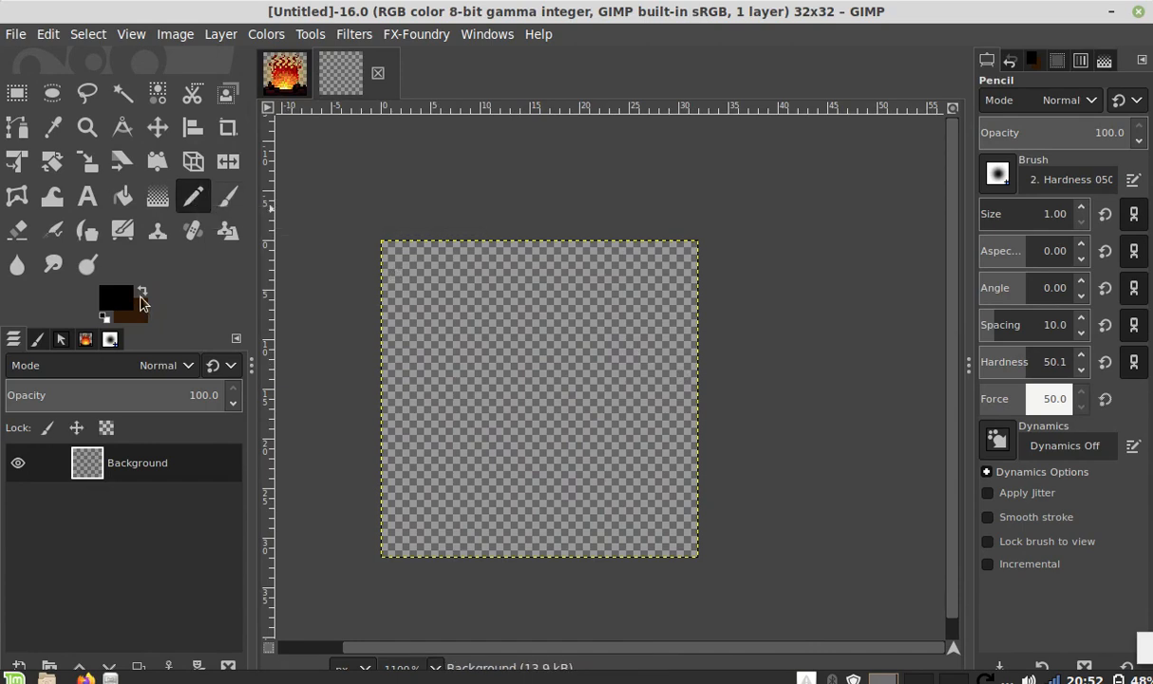
click(116, 302)
drag(123, 222, 186, 25)
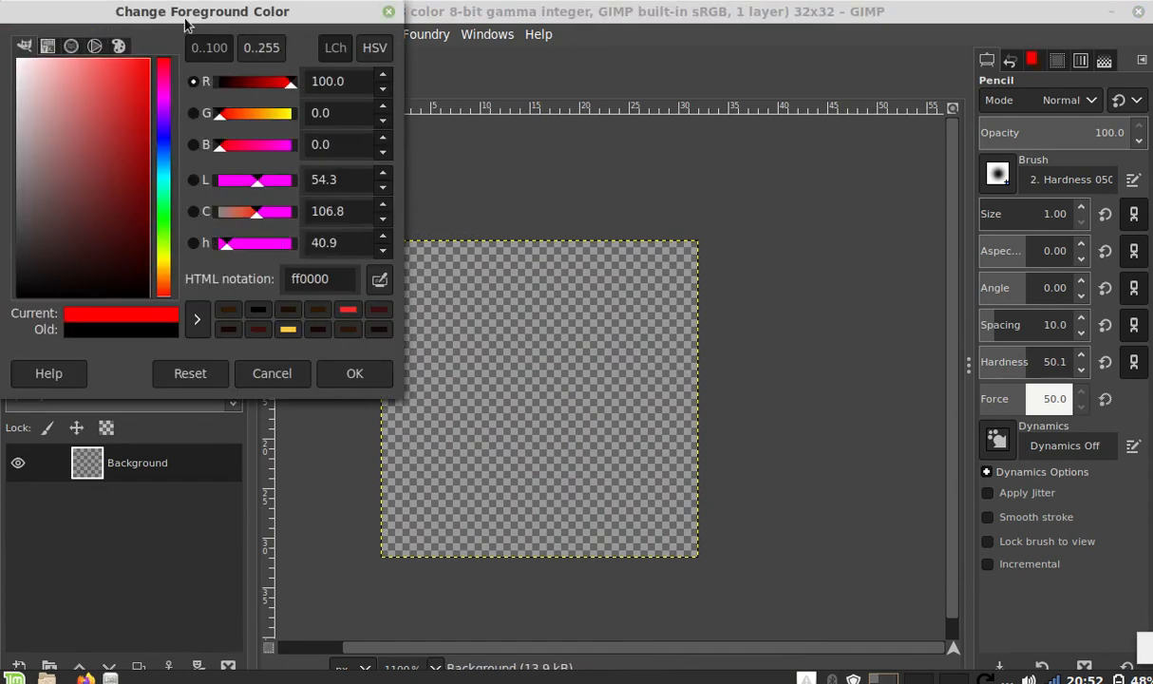
click(378, 381)
mouse_move(456, 513)
mouse_down()
mouse_move(462, 395)
mouse_move(440, 328)
mouse_move(460, 270)
mouse_move(496, 380)
mouse_move(508, 266)
mouse_move(543, 393)
mouse_move(565, 271)
mouse_move(578, 408)
mouse_move(613, 296)
mouse_move(614, 446)
mouse_move(593, 496)
mouse_move(568, 509)
mouse_move(457, 512)
mouse_up()
drag(585, 513, 597, 500)
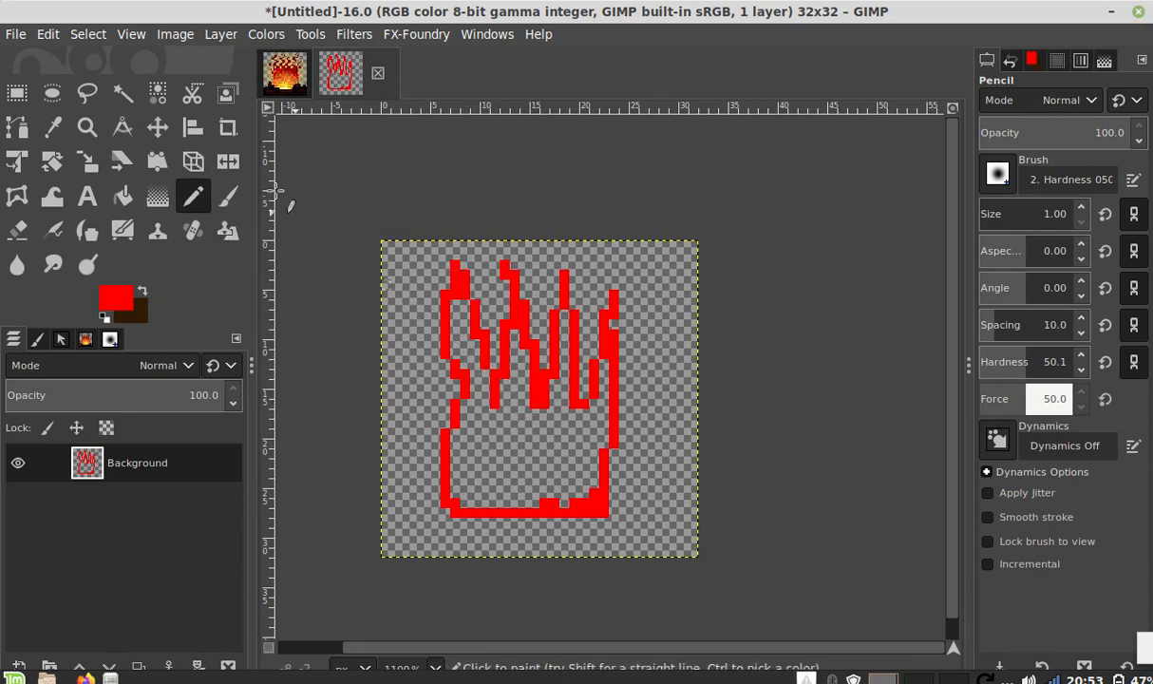
Step: Bucket-fill the inside of the flame outline with red and select the whole red shape with Fuzzy Select
click(122, 196)
click(532, 451)
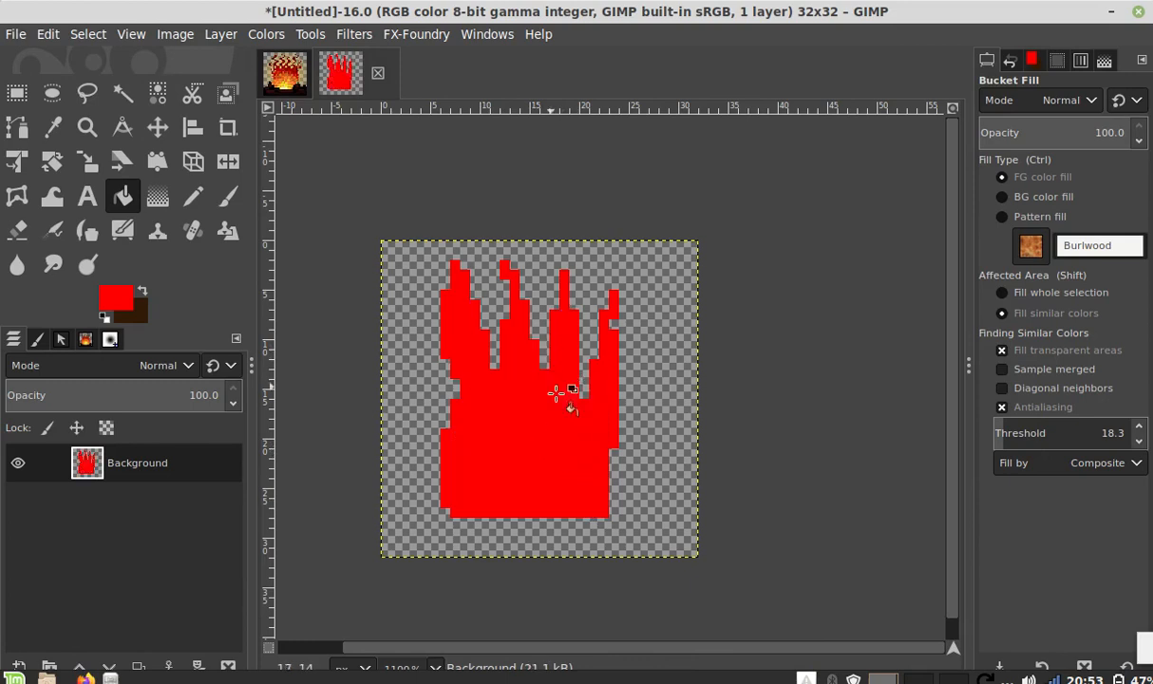
scroll(560, 397, down, 1)
scroll(519, 348, up, 1)
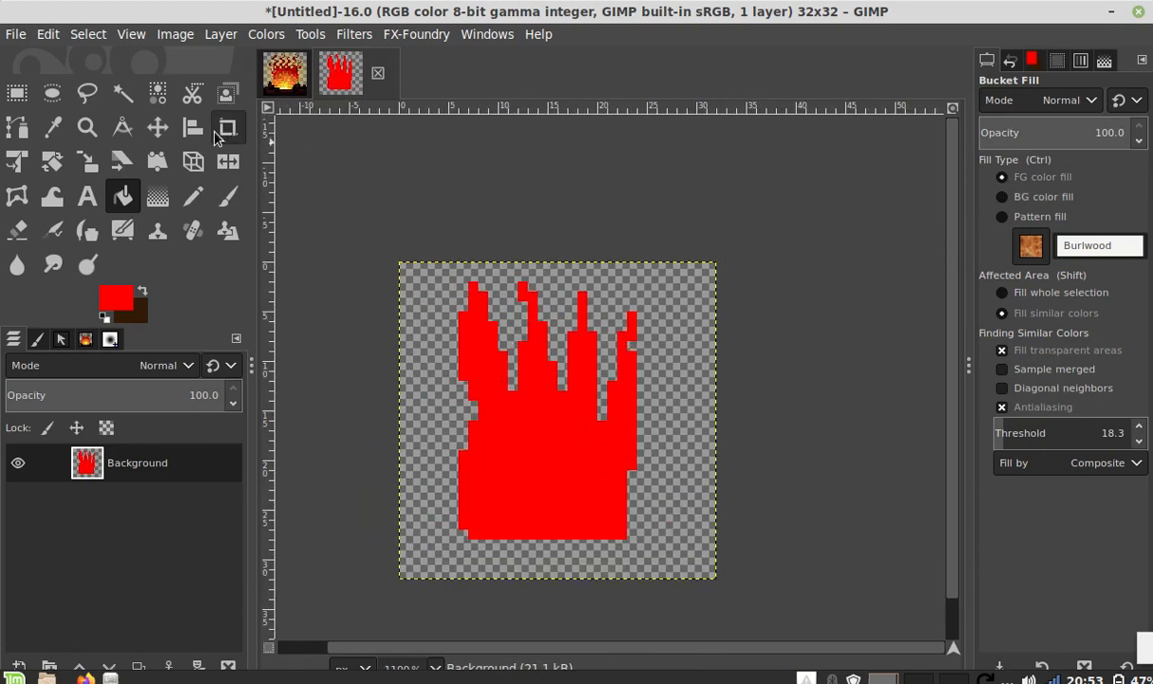
click(123, 92)
click(537, 454)
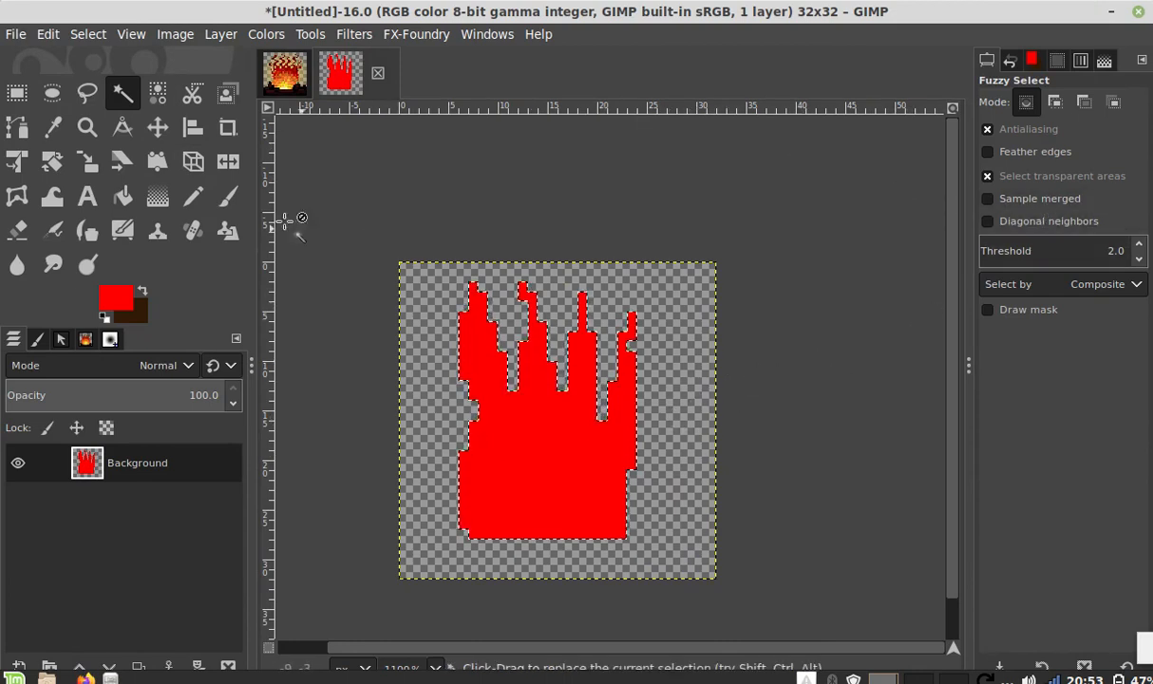
Step: Set up the Gradient tool with the Incandescent gradient and a Radial shape
click(158, 200)
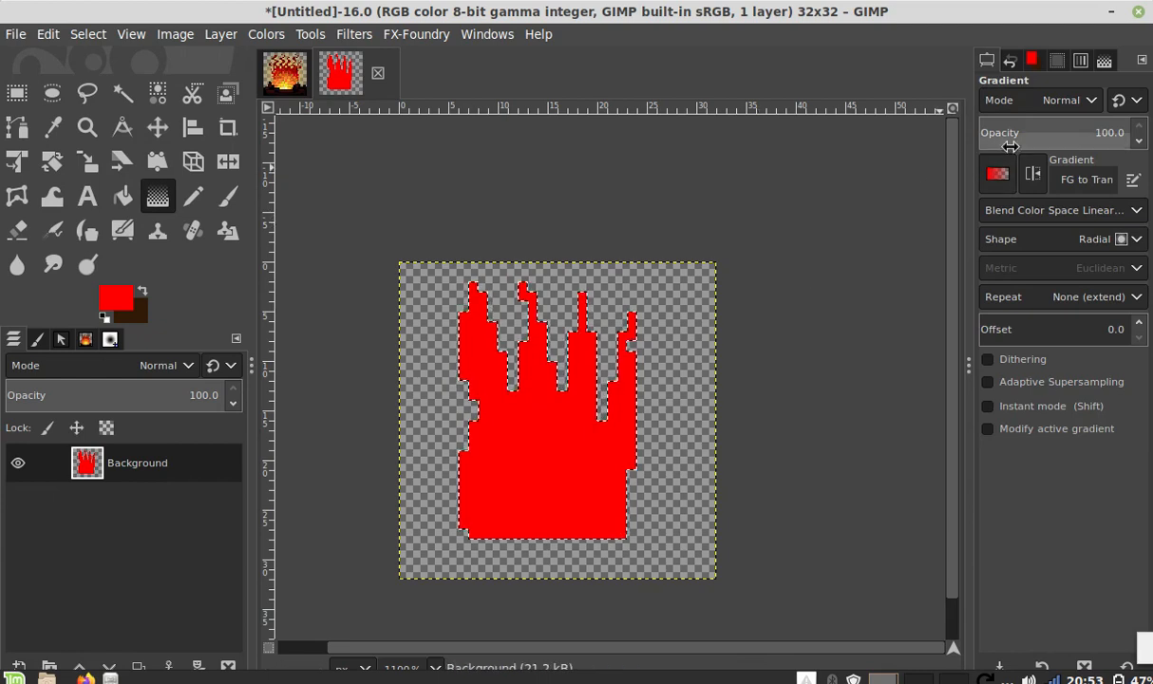
click(997, 176)
scroll(1061, 294, down, 15)
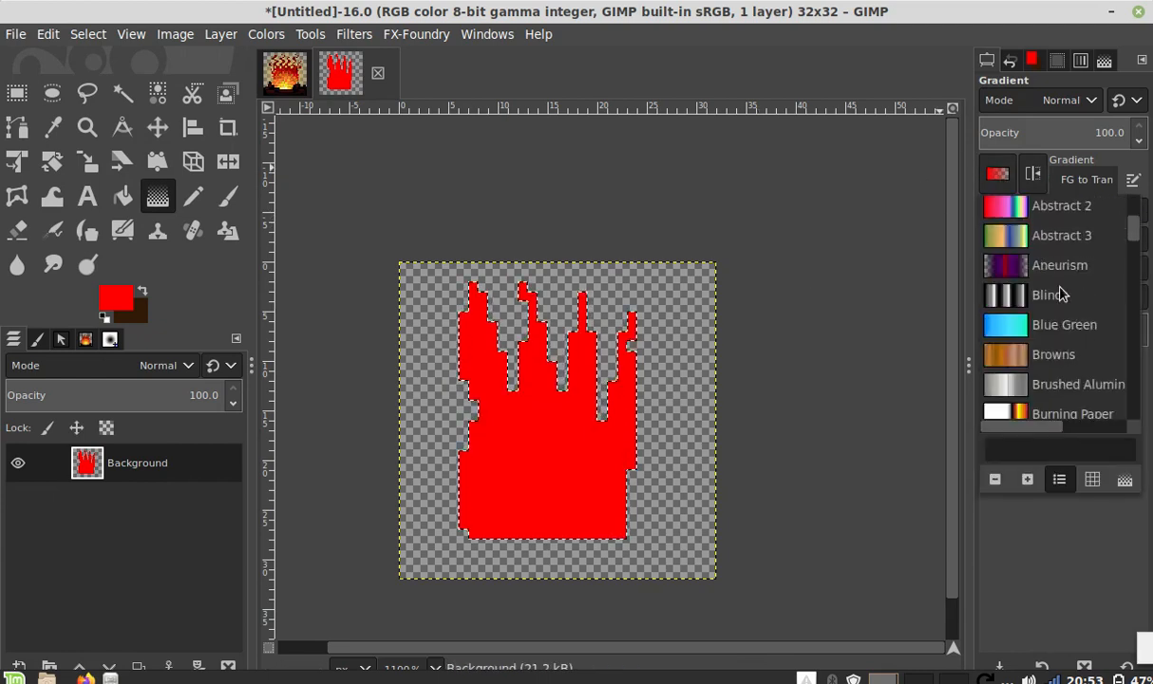
scroll(1061, 294, down, 8)
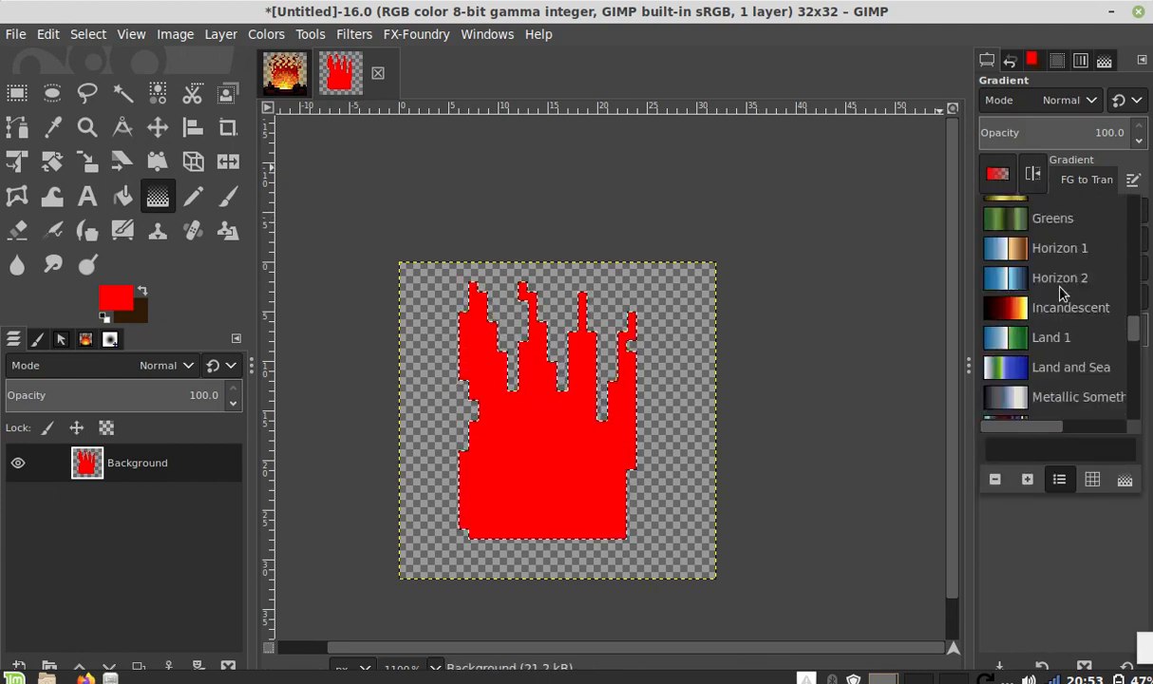
click(1065, 272)
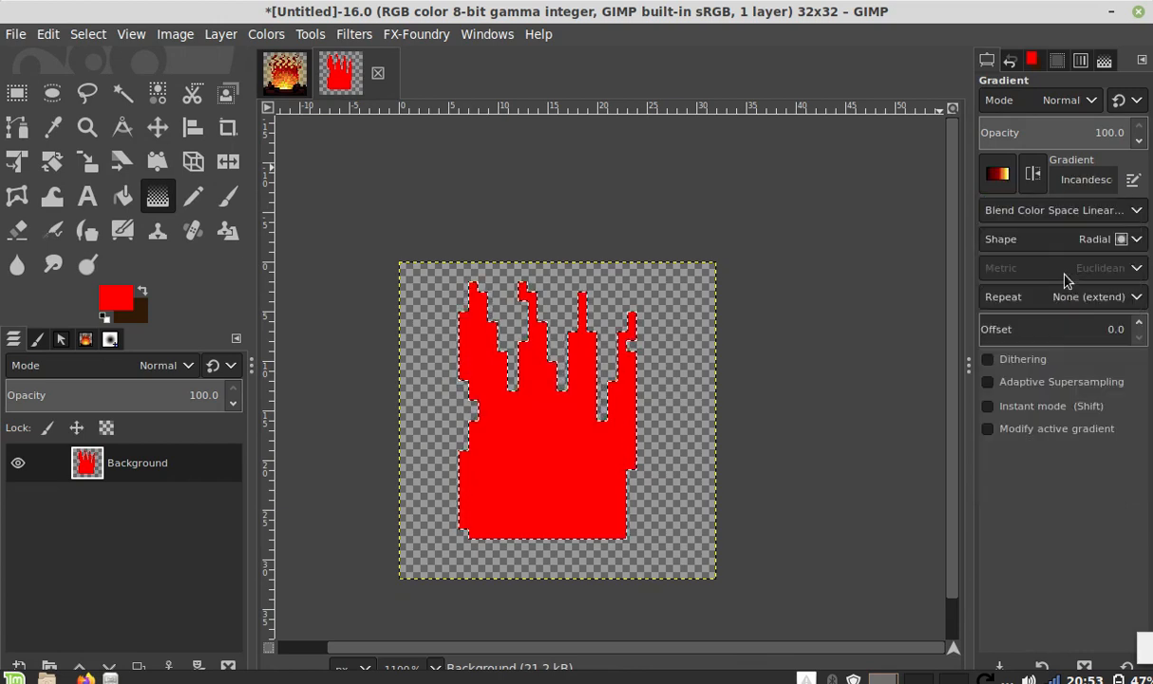
click(1092, 242)
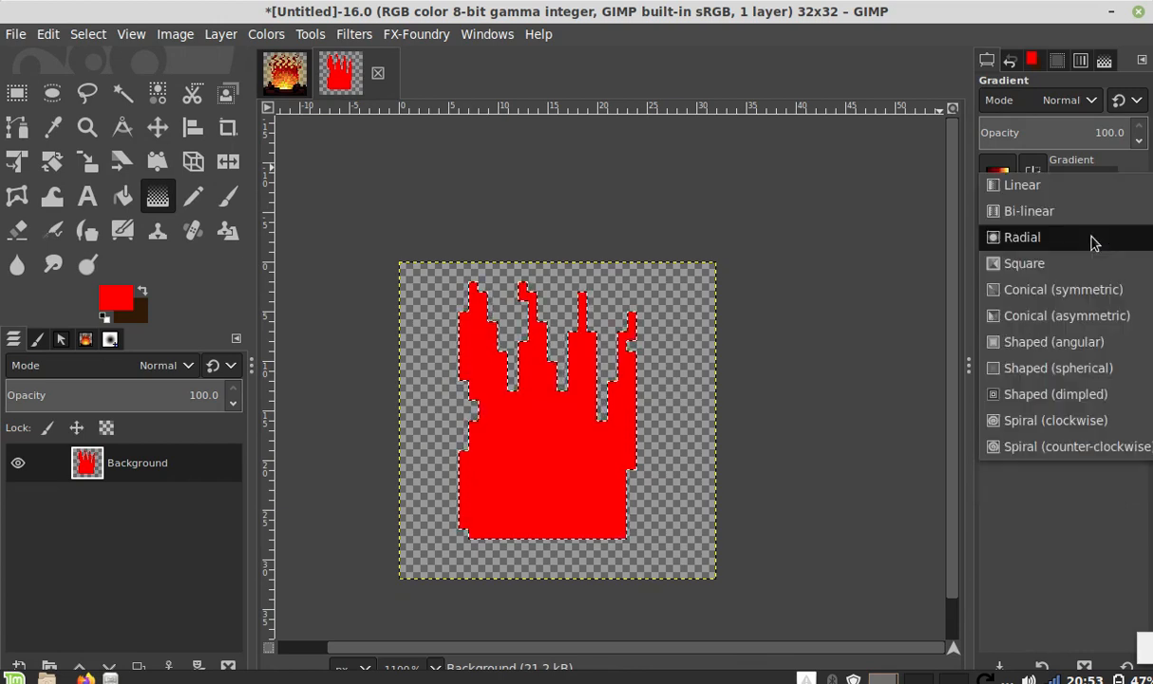
click(1044, 237)
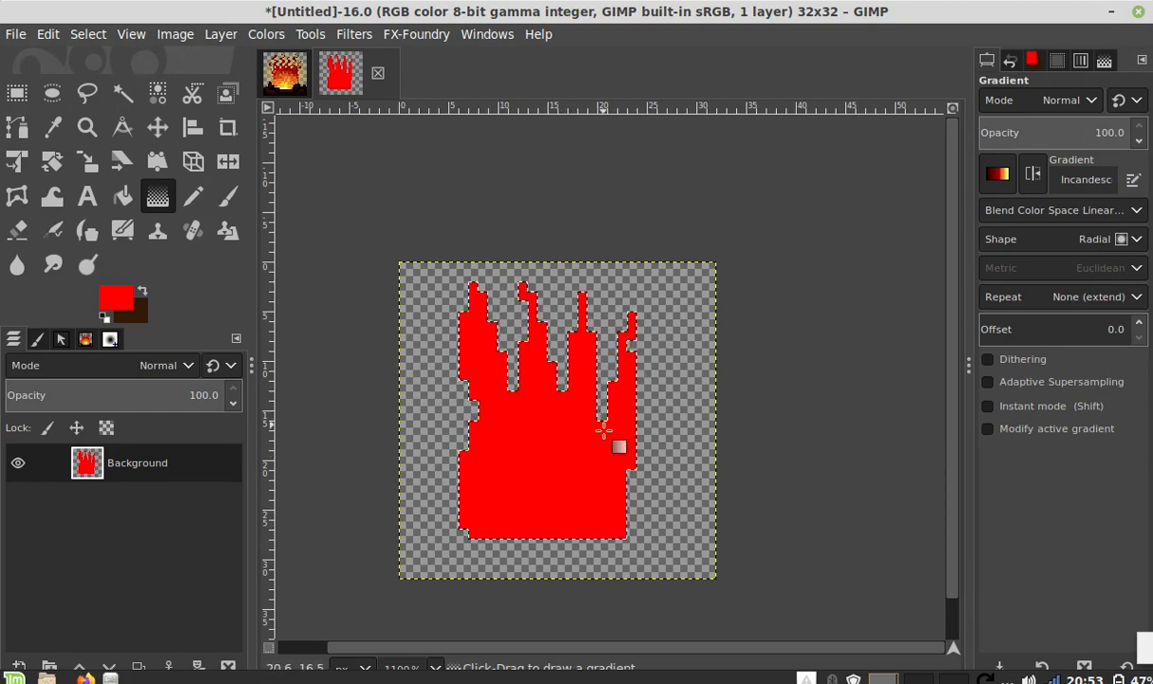
drag(541, 512, 580, 399)
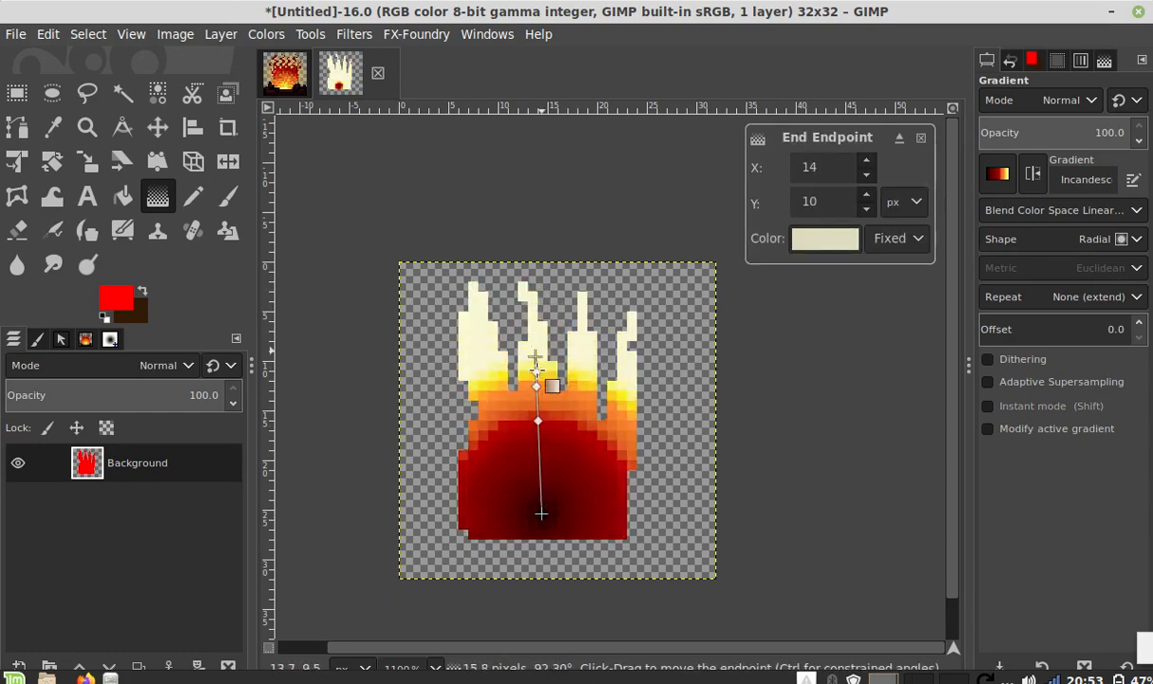
drag(535, 358, 536, 369)
key(Escape)
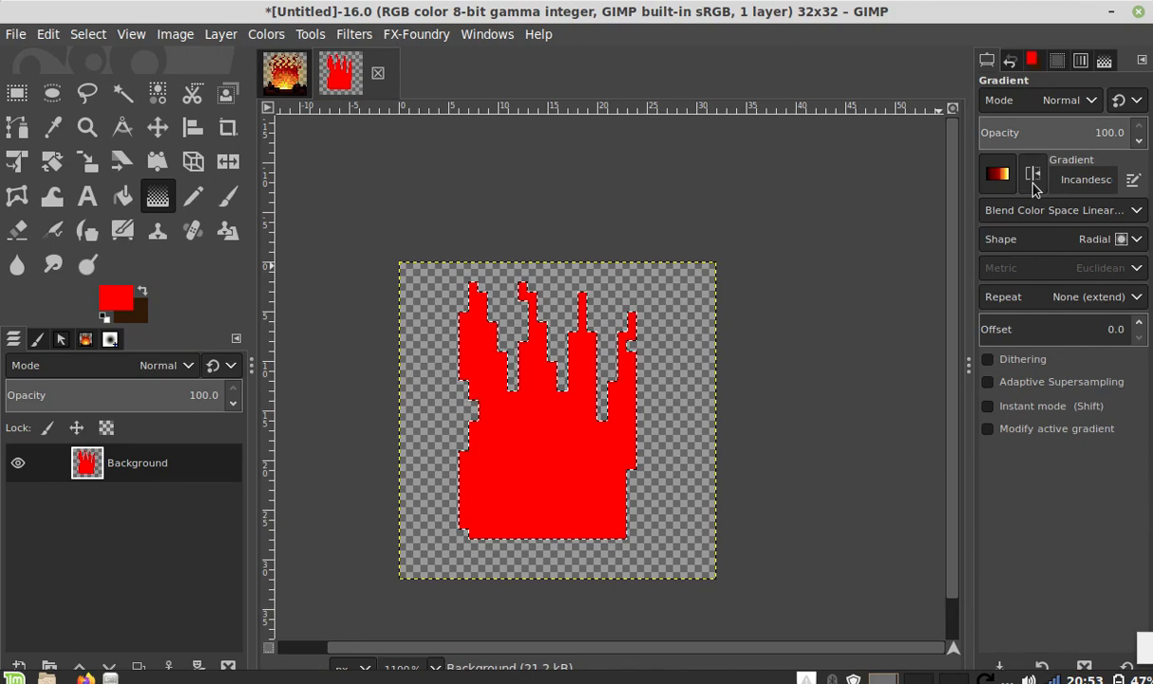
drag(545, 510, 508, 340)
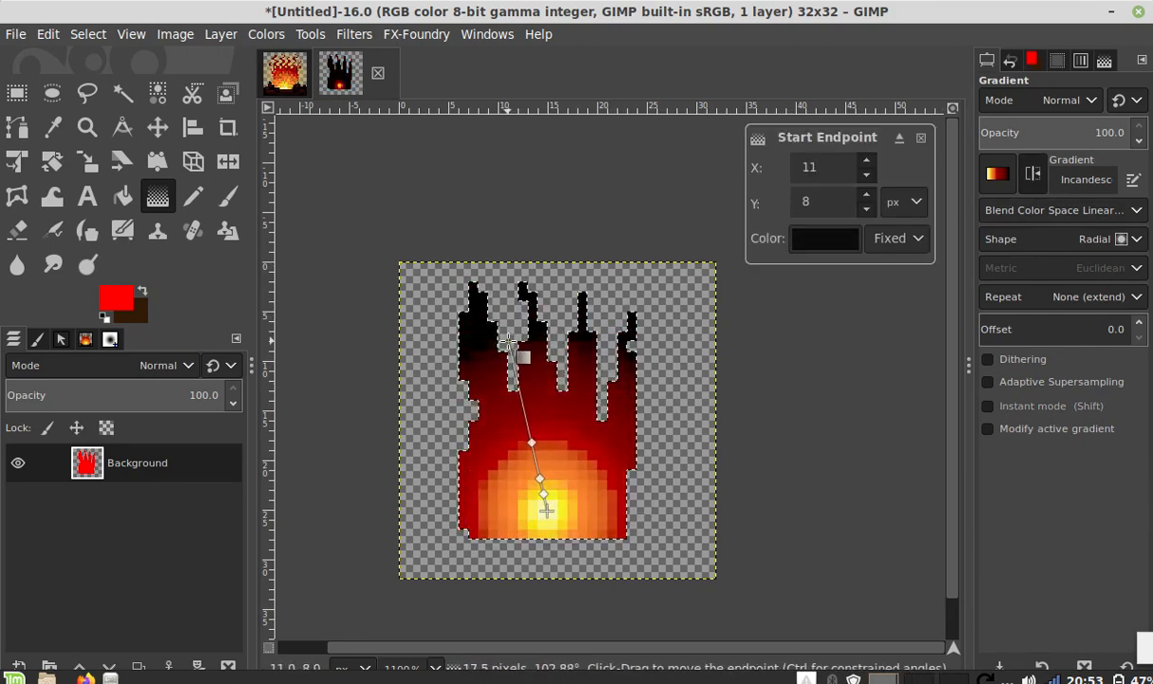
drag(475, 283, 532, 366)
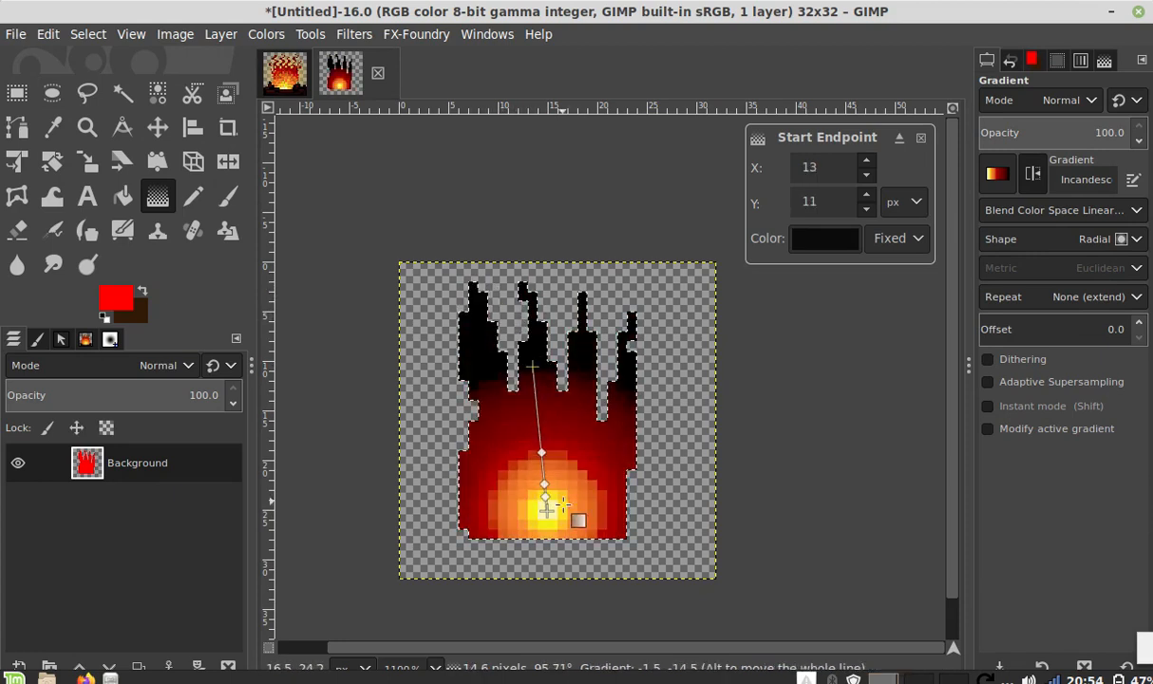
key(Escape)
Step: Apply the reversed Incandescent radial gradient to the flame, with its bright end at about 15, 25 px and dark end at about 18, -1 px
drag(538, 485, 584, 344)
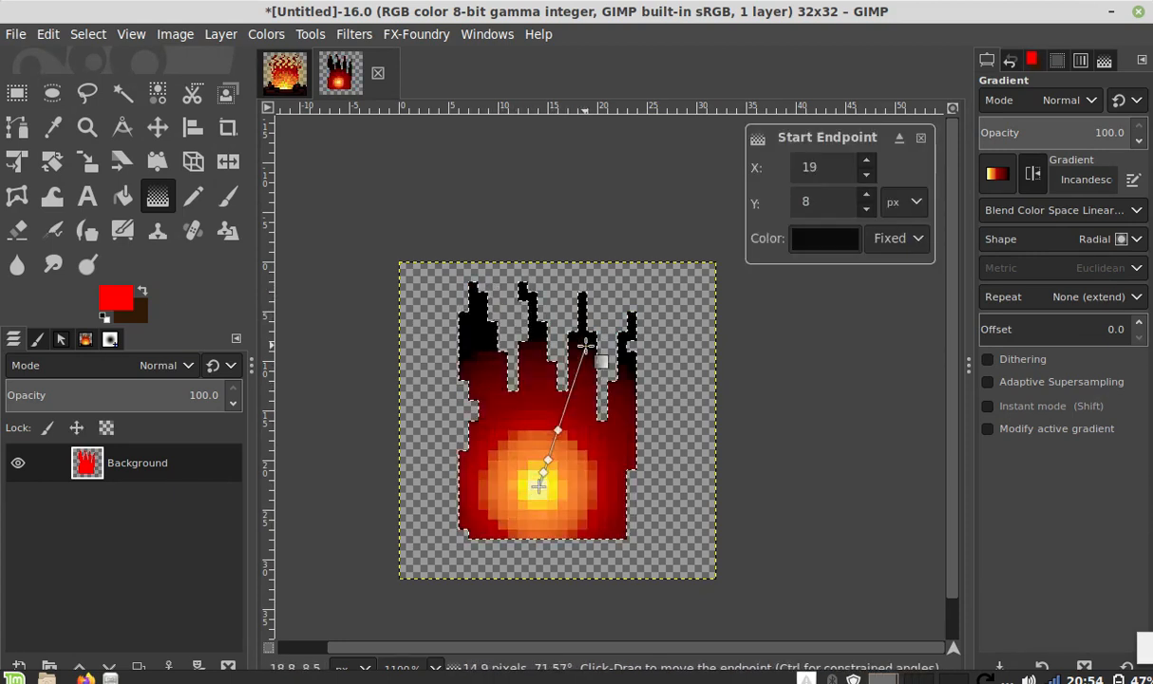
drag(532, 293, 486, 274)
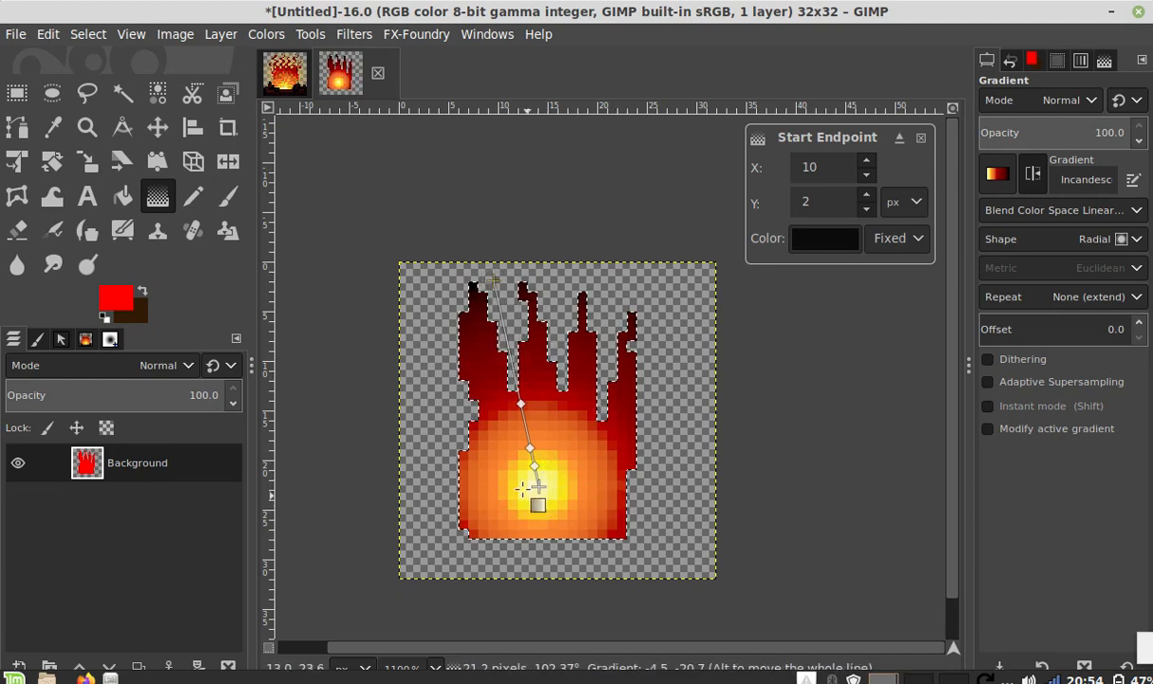
drag(492, 281, 510, 263)
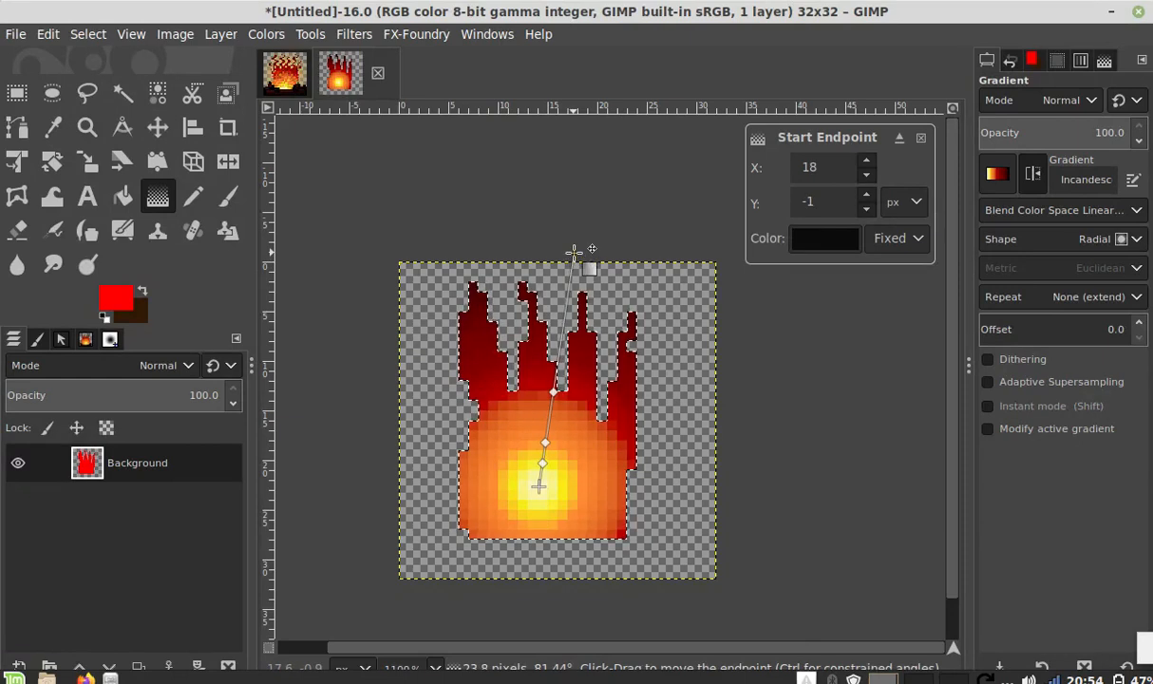
drag(538, 485, 551, 503)
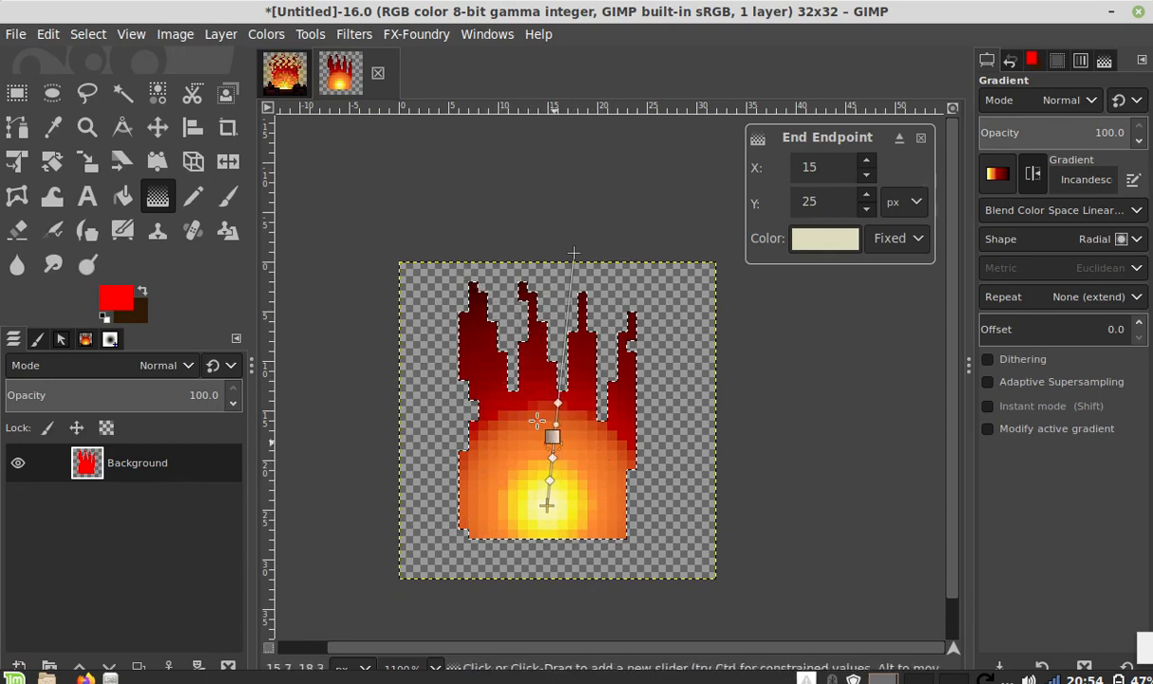
click(17, 94)
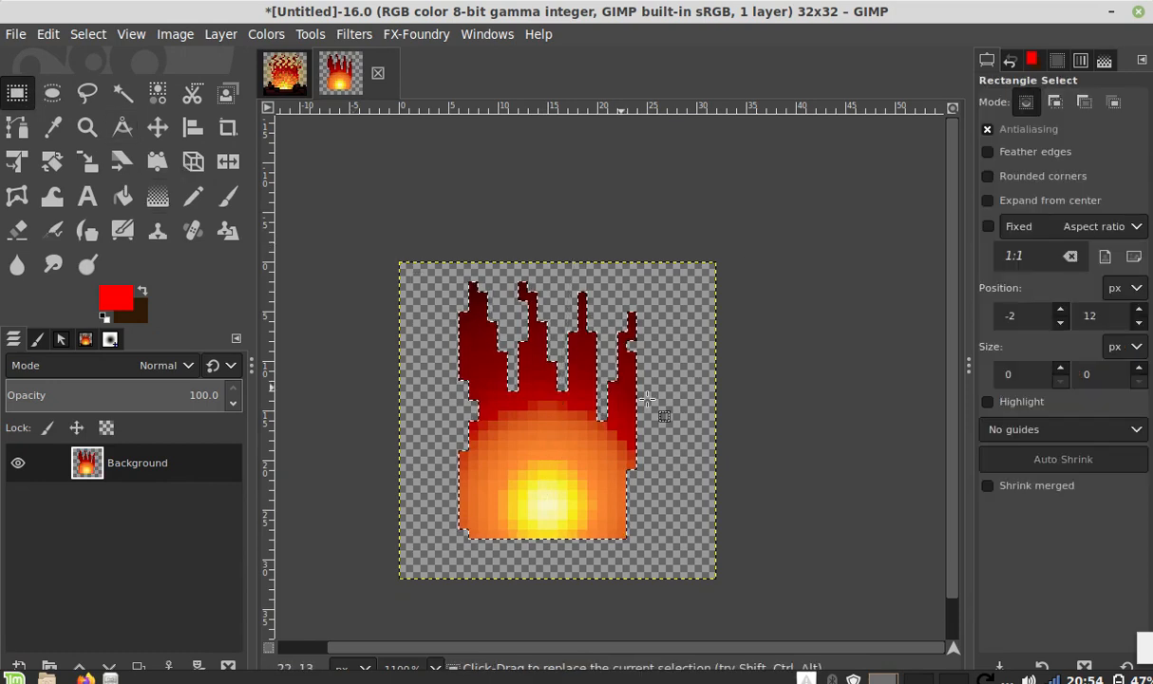
scroll(574, 483, down, 1)
scroll(604, 461, up, 1)
scroll(492, 320, up, 1)
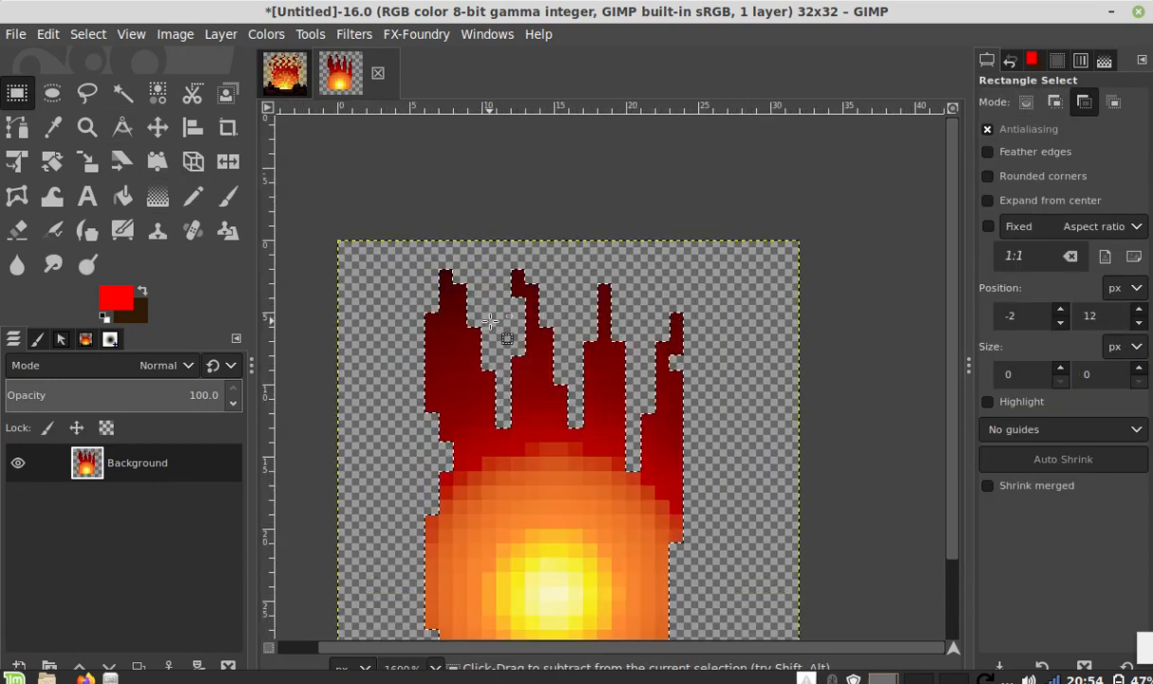
scroll(573, 304, down, 1)
scroll(588, 385, up, 1)
scroll(588, 384, down, 1)
Step: Set up HSV Noise on the selected flame with hue 23.04, saturation 0.271 and value 0.196
click(353, 34)
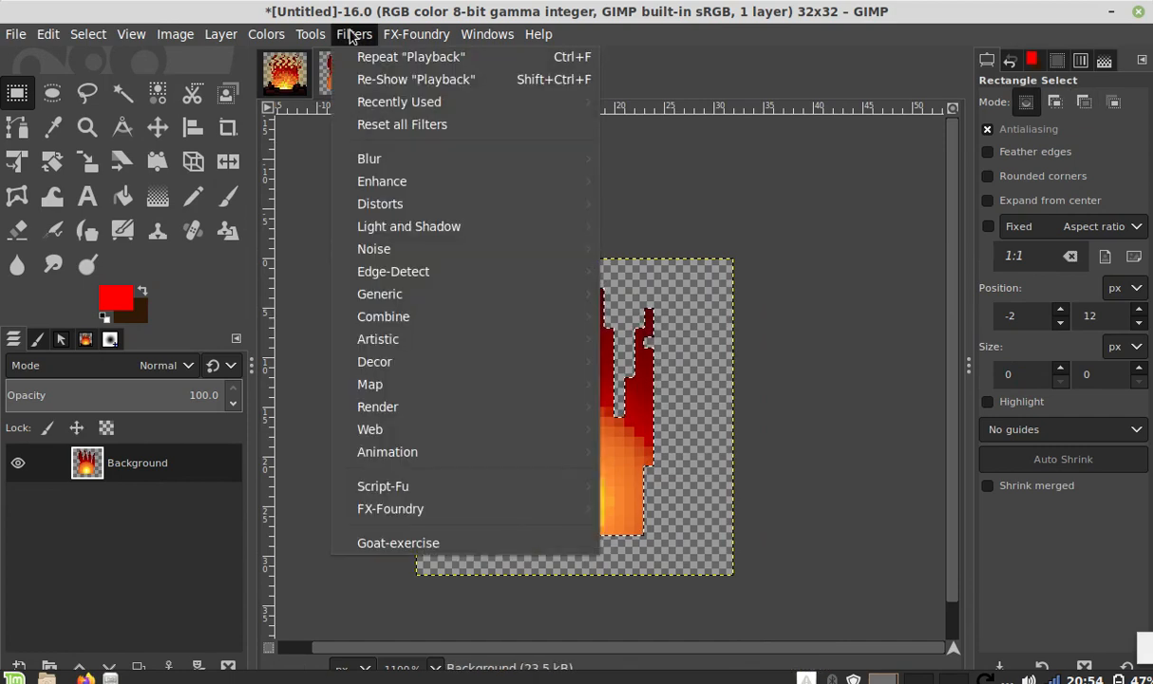
mouse_move(454, 258)
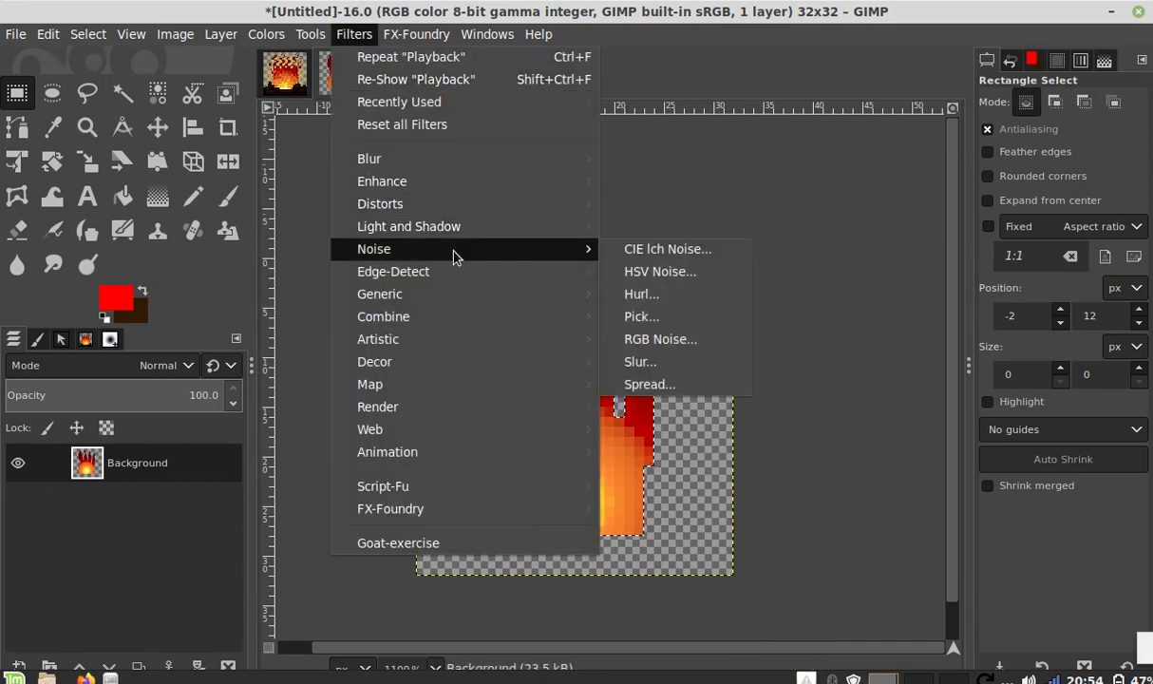
click(713, 284)
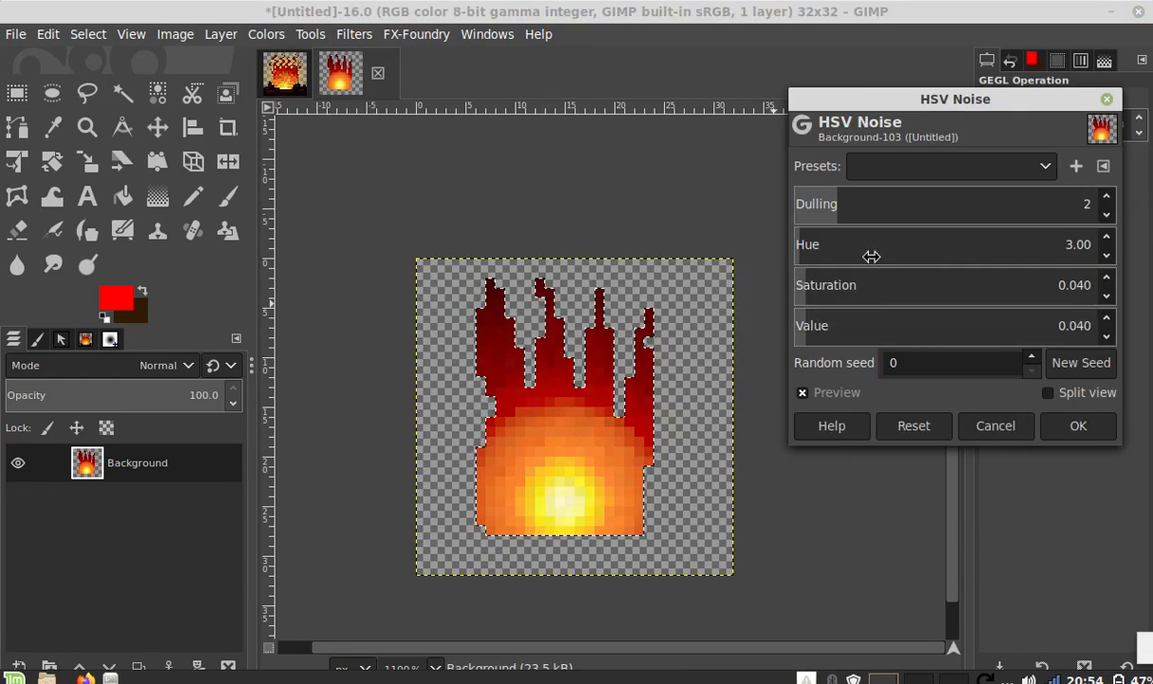
drag(888, 105, 832, 175)
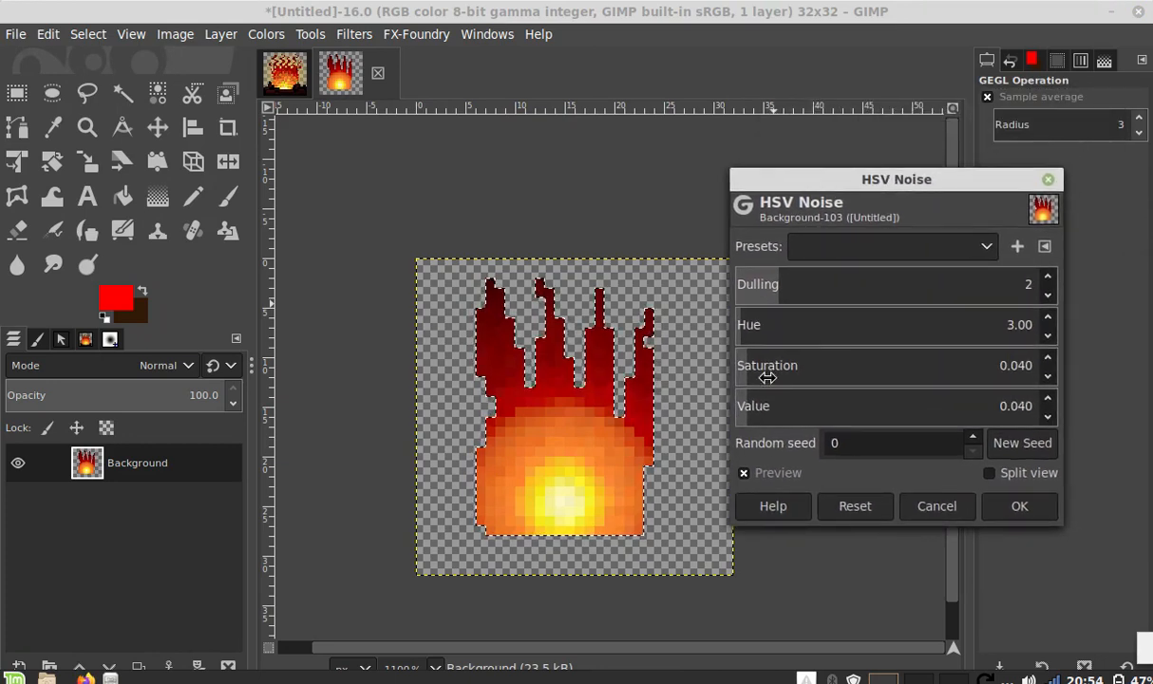
drag(756, 373, 789, 371)
mouse_move(760, 325)
mouse_down()
mouse_move(794, 325)
mouse_move(771, 325)
mouse_up()
click(779, 370)
drag(780, 370, 818, 363)
click(781, 400)
drag(787, 324, 774, 324)
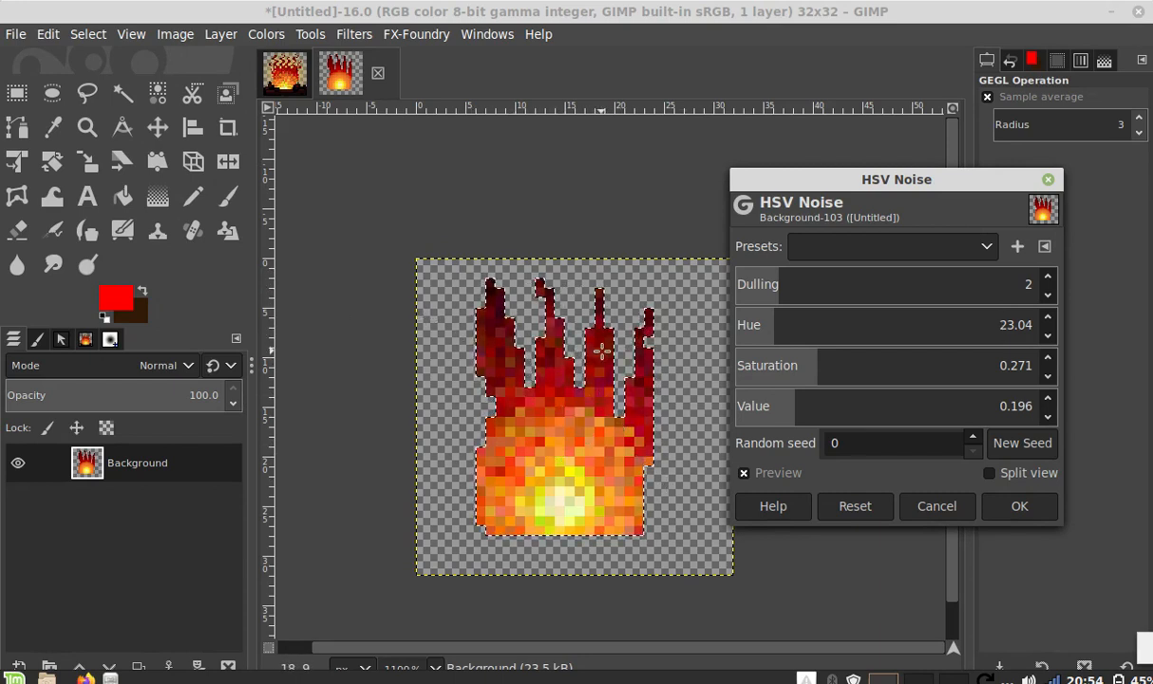
Step: Apply the HSV noise with a new random seed and clear the selection around the flame
click(1030, 454)
click(1033, 446)
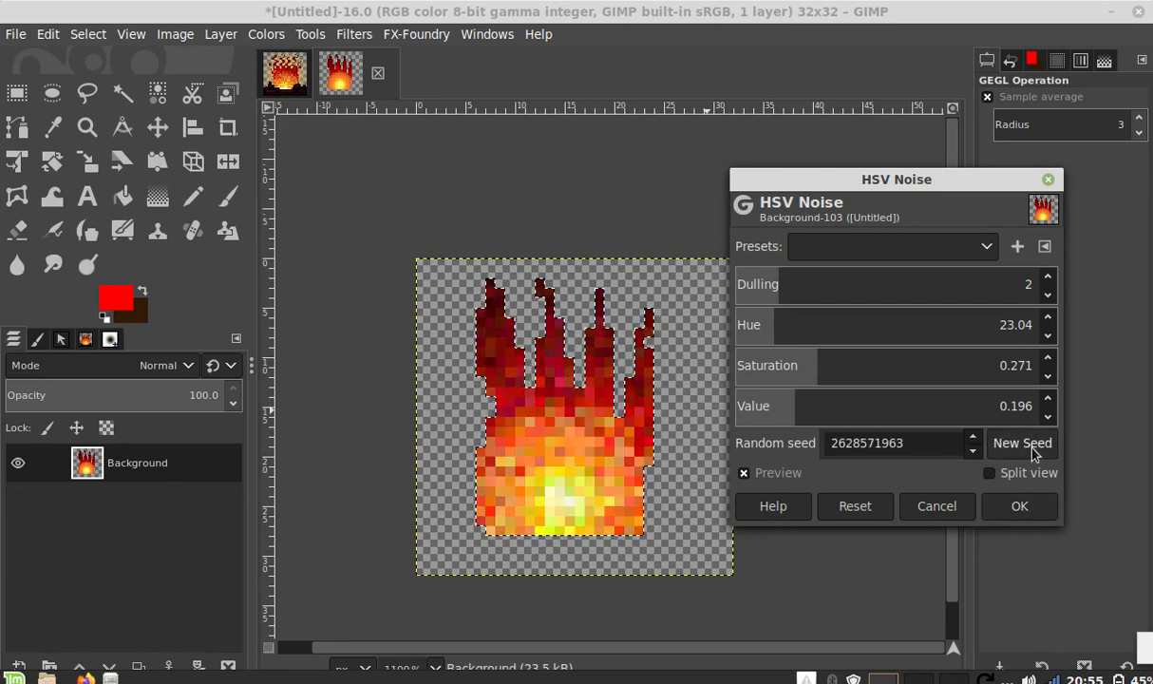
click(1019, 506)
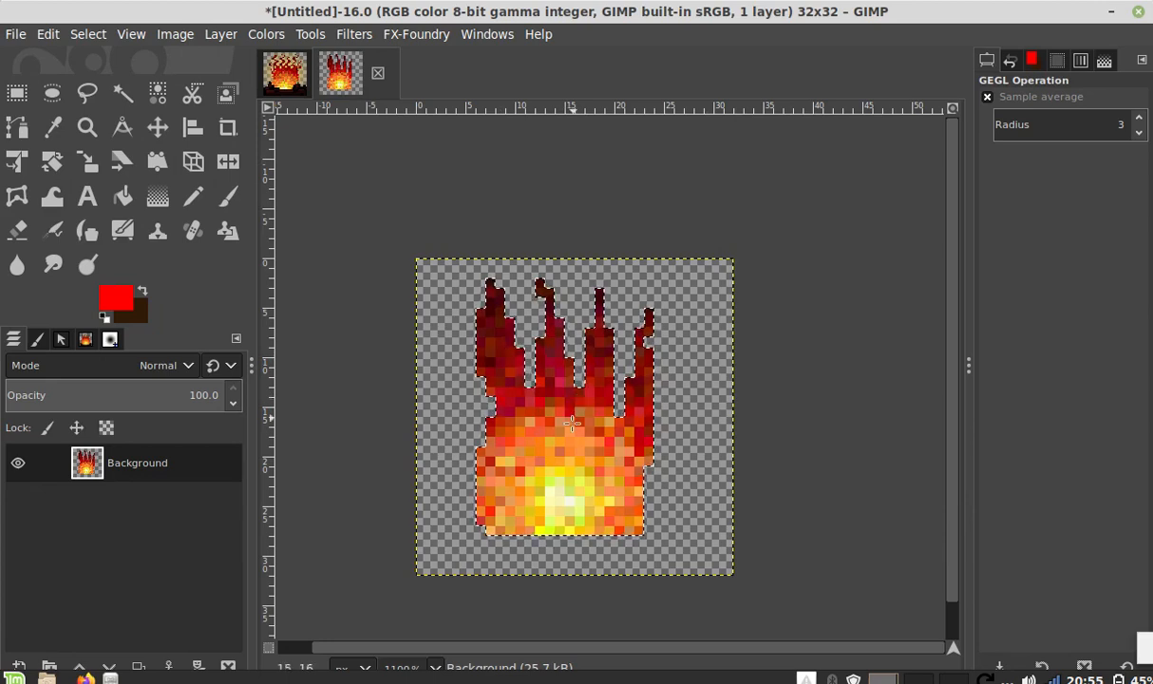
scroll(577, 408, up, 1)
scroll(483, 284, down, 1)
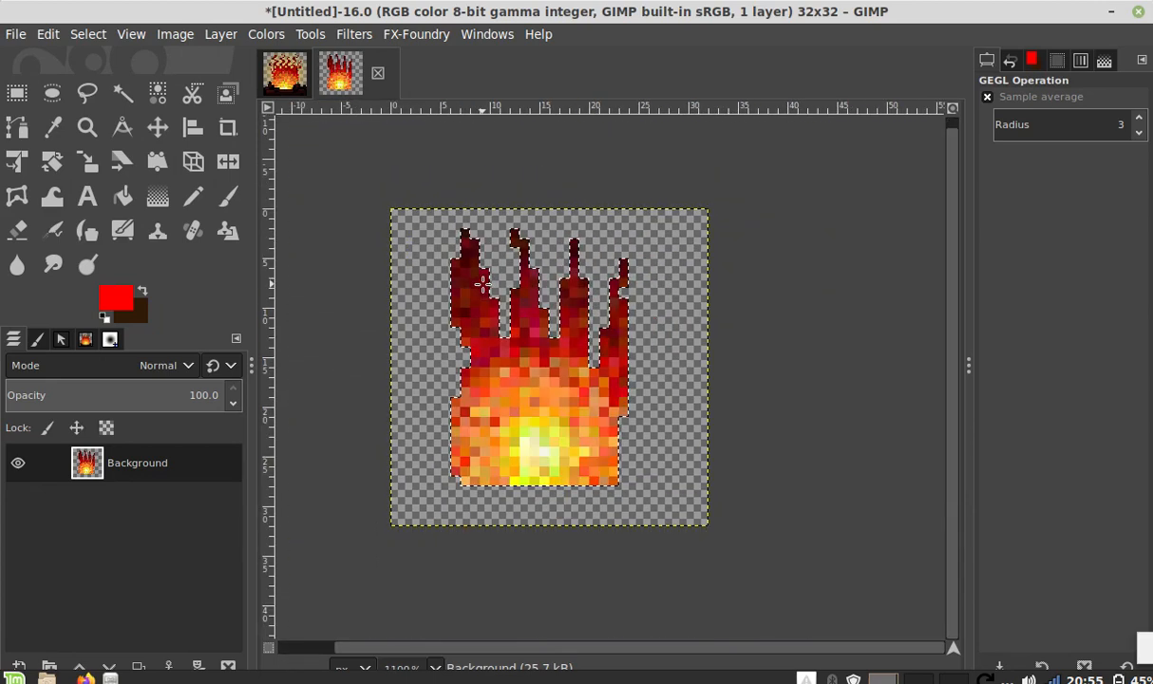
click(17, 93)
click(423, 369)
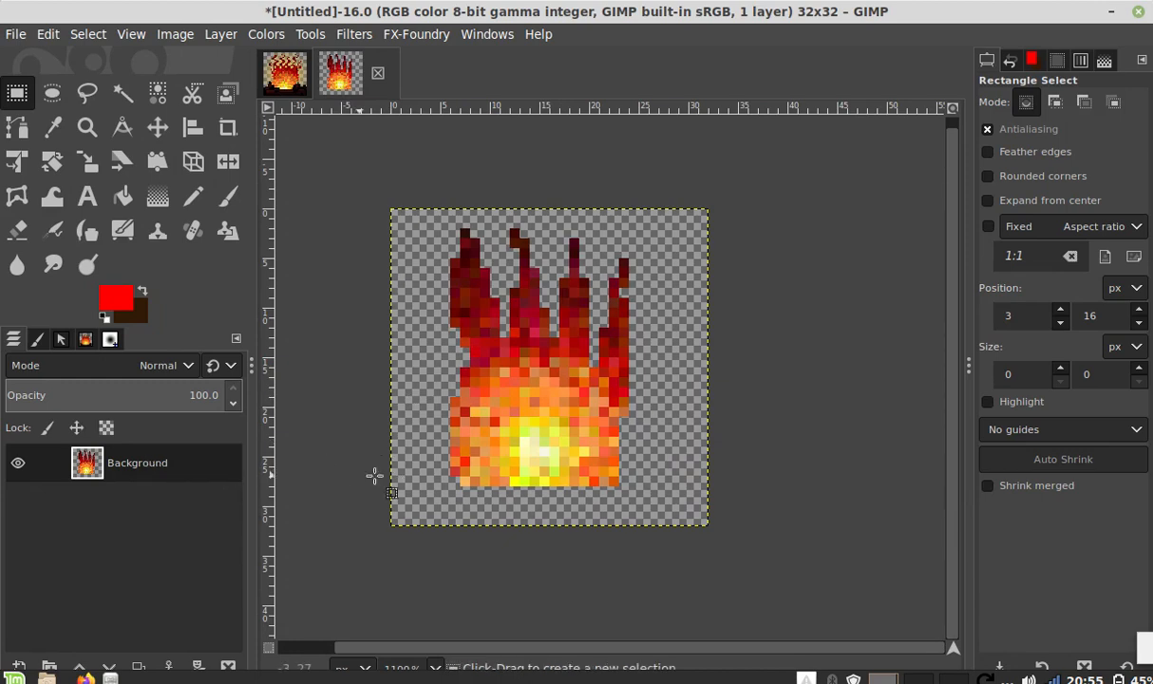
Step: Copy the flame into a new 32 × 32 px layer and hide the original Background layer
key(ctrl+c)
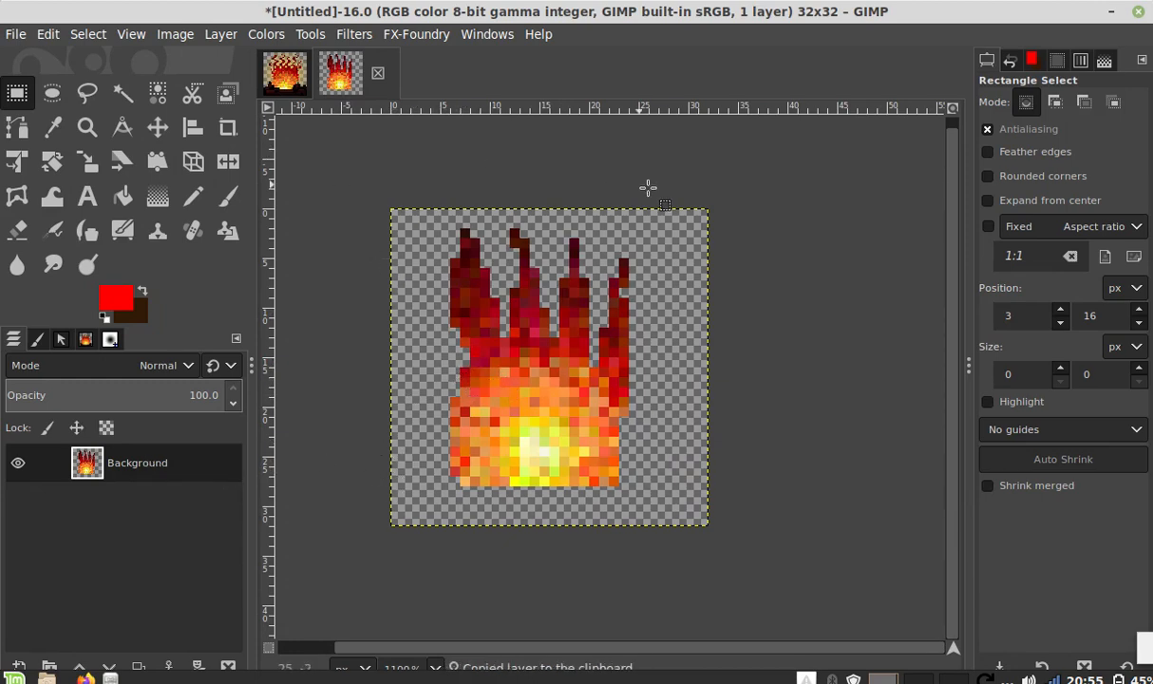
click(219, 35)
click(233, 54)
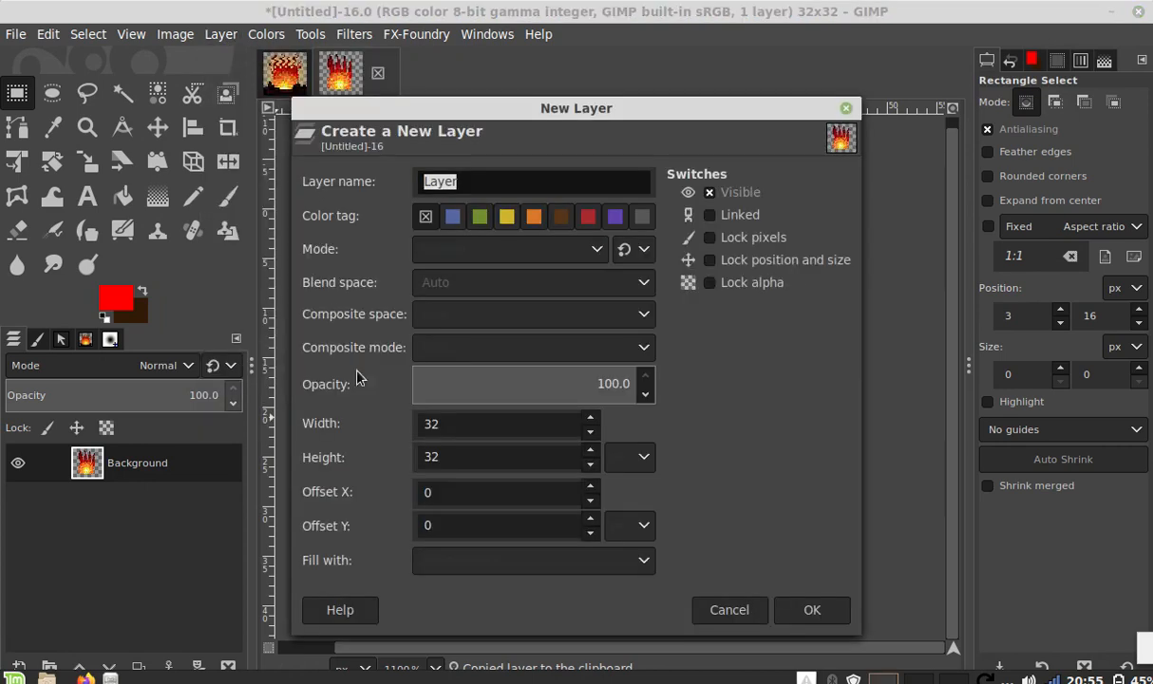
click(805, 609)
key(ctrl+v)
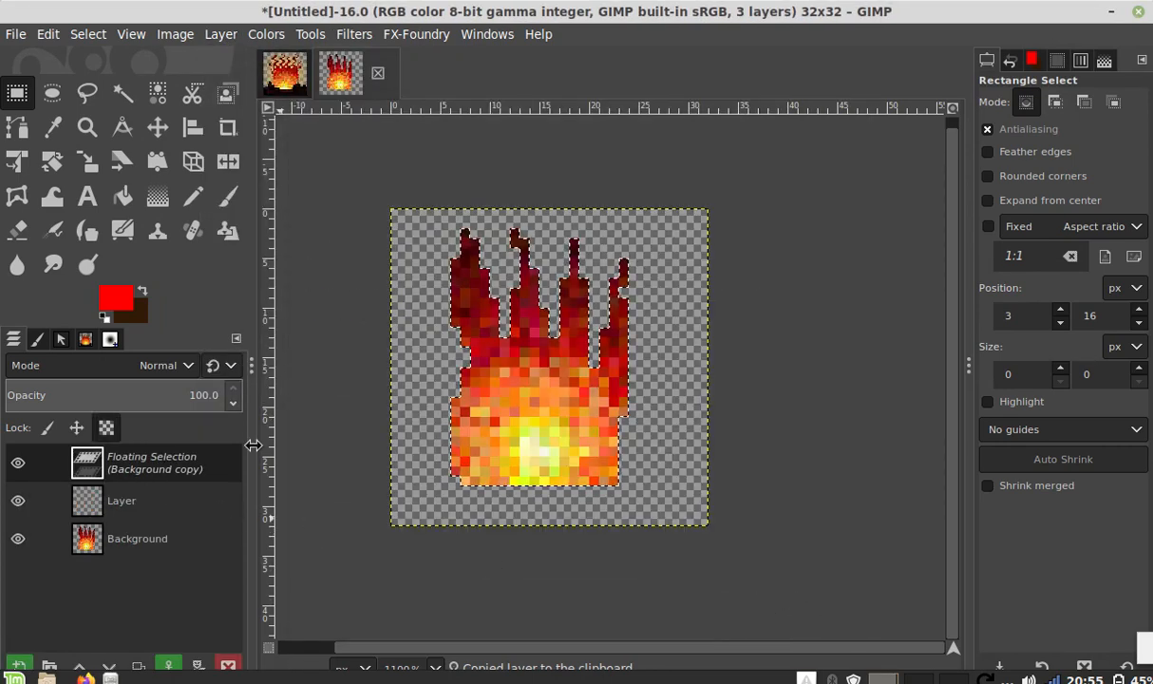
click(332, 476)
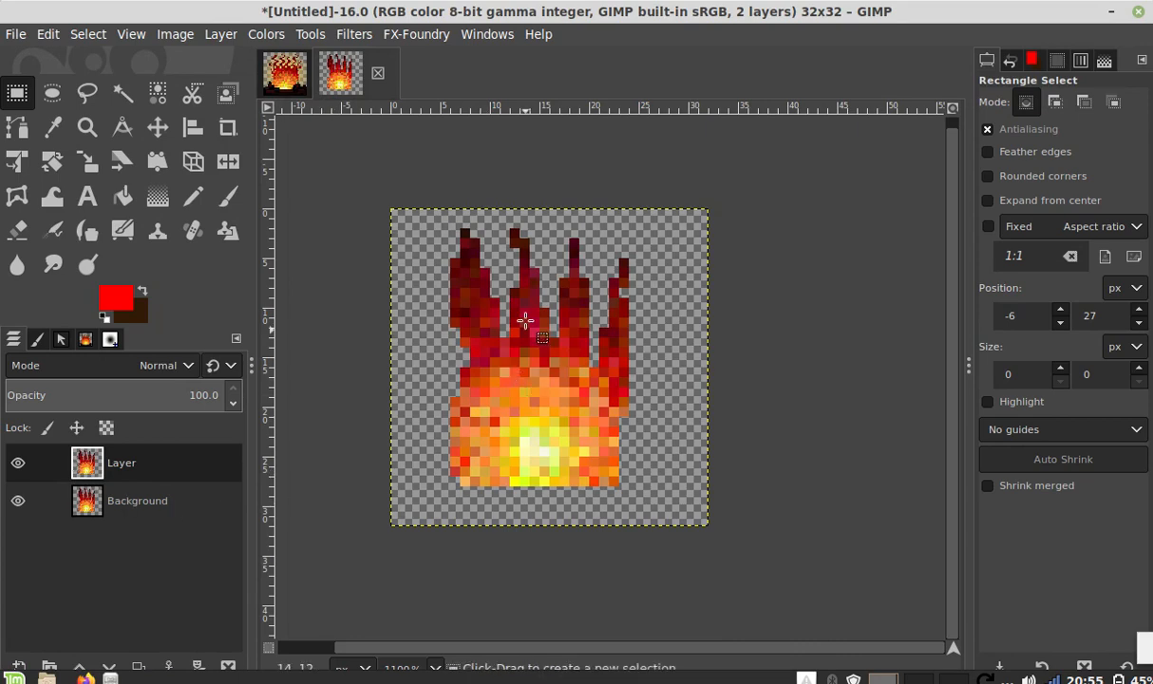
click(29, 506)
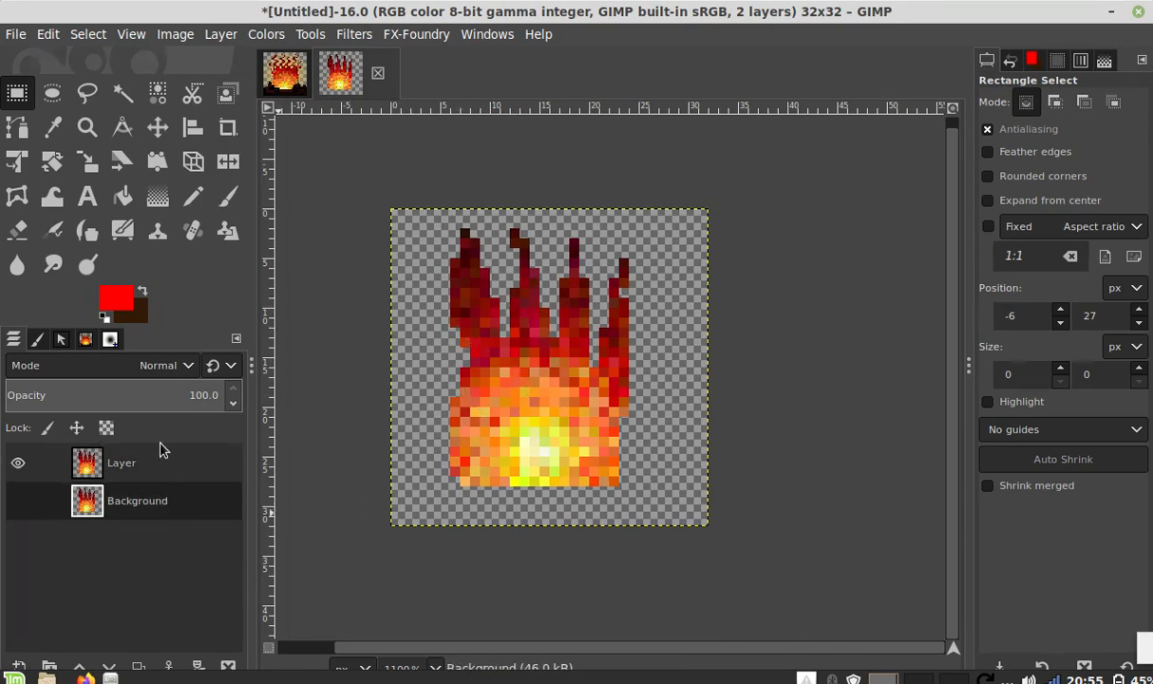
Step: Apply the Shift distortion horizontally to the copied flame layer with a shift of 1 and a new random seed
click(149, 475)
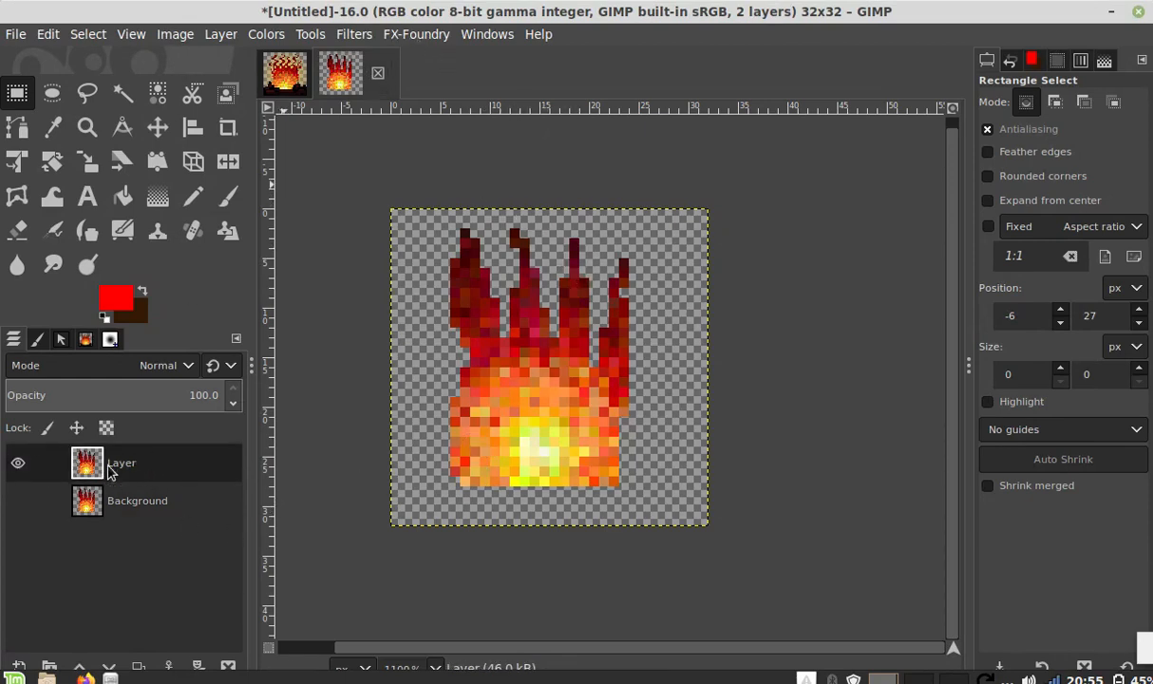
click(371, 35)
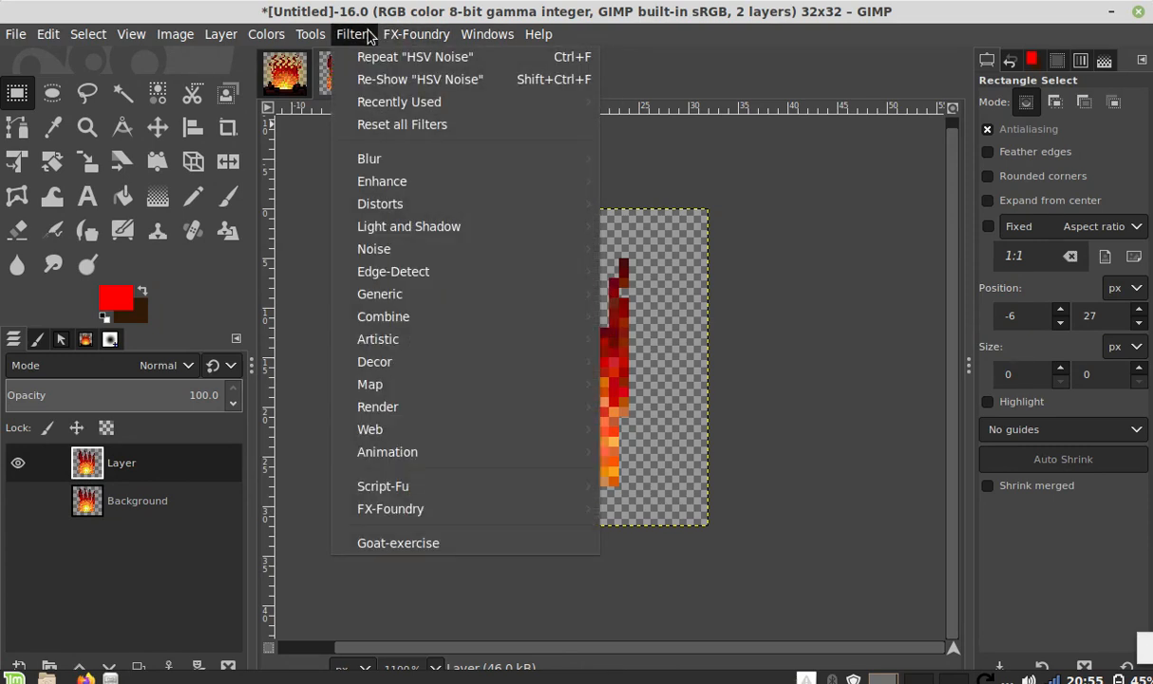
mouse_move(419, 205)
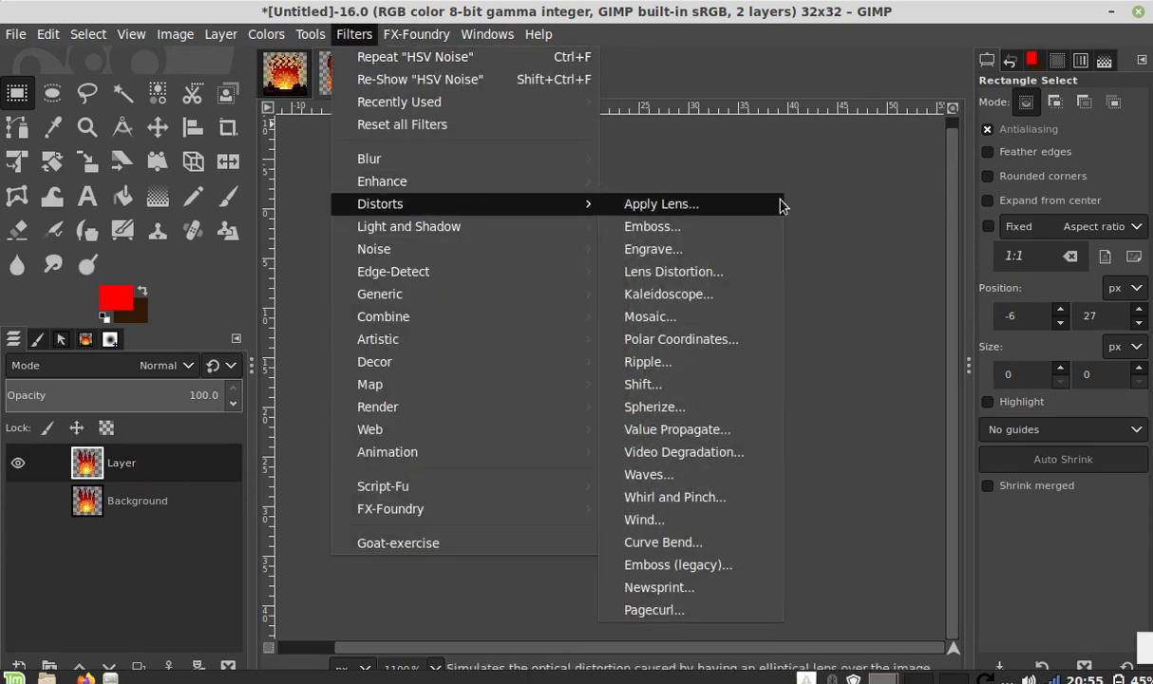
click(751, 385)
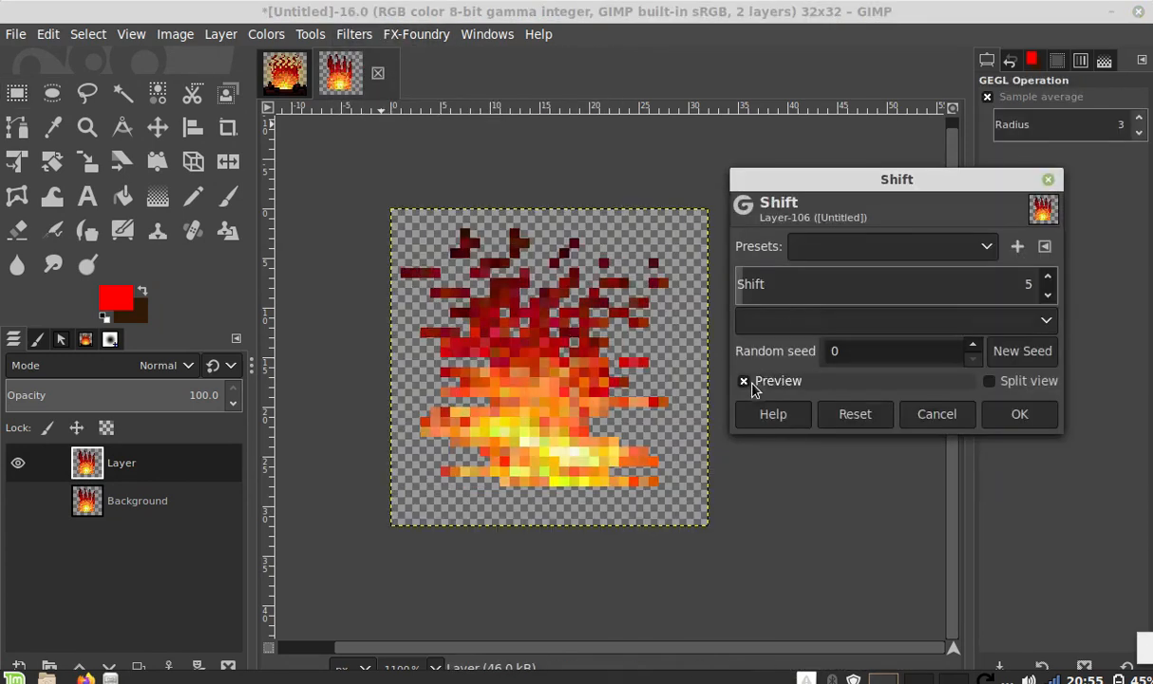
click(1047, 300)
click(1047, 300)
click(1047, 300)
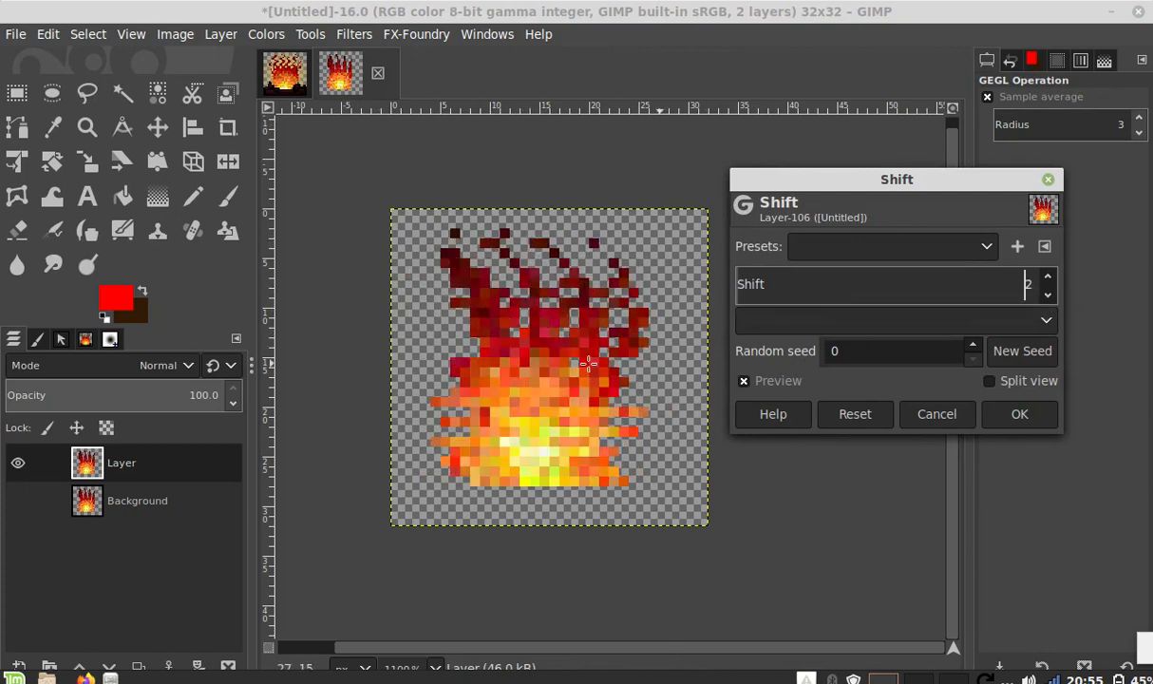
click(819, 322)
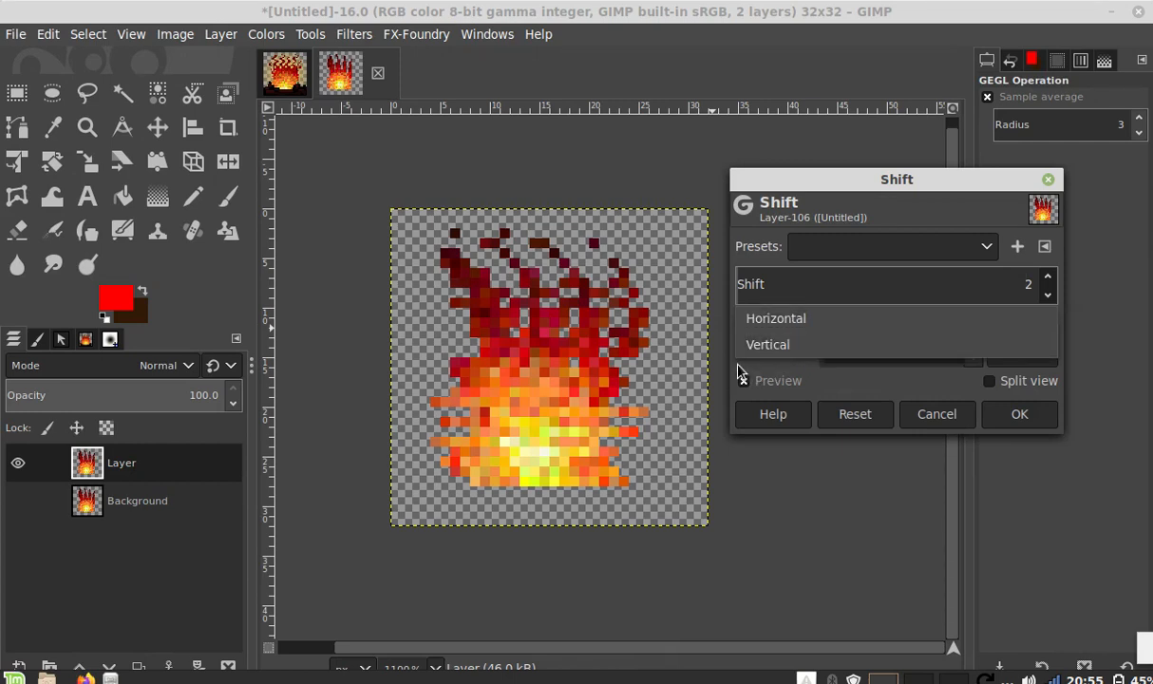
click(738, 371)
click(793, 325)
click(795, 323)
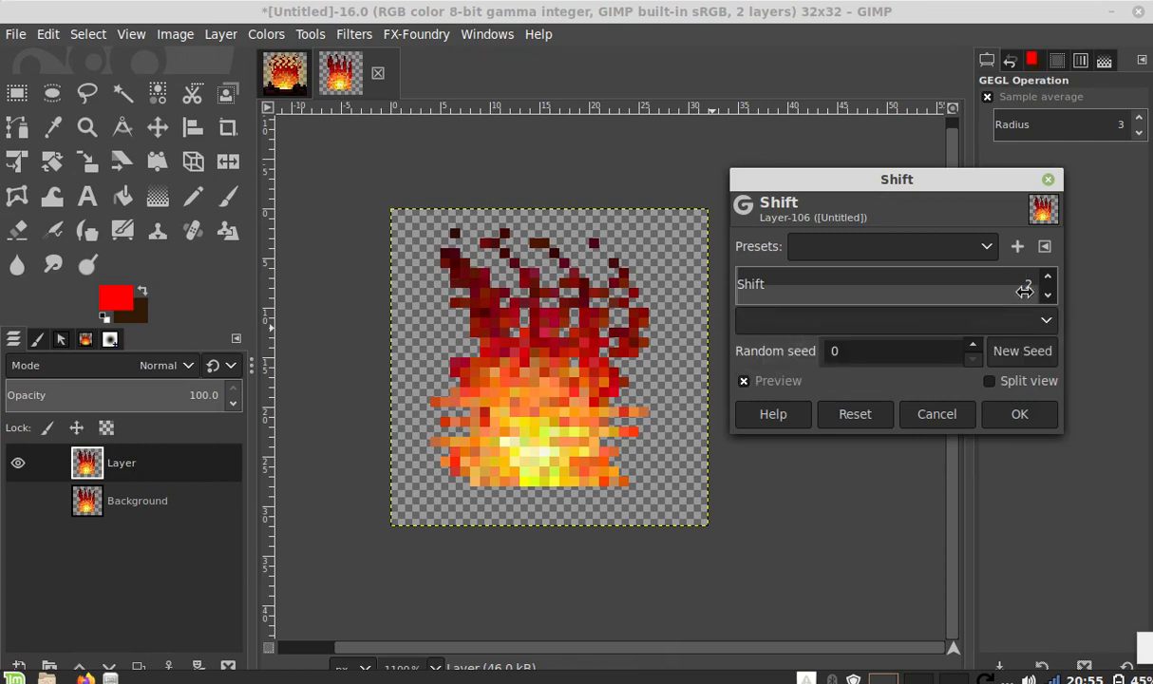
click(1049, 298)
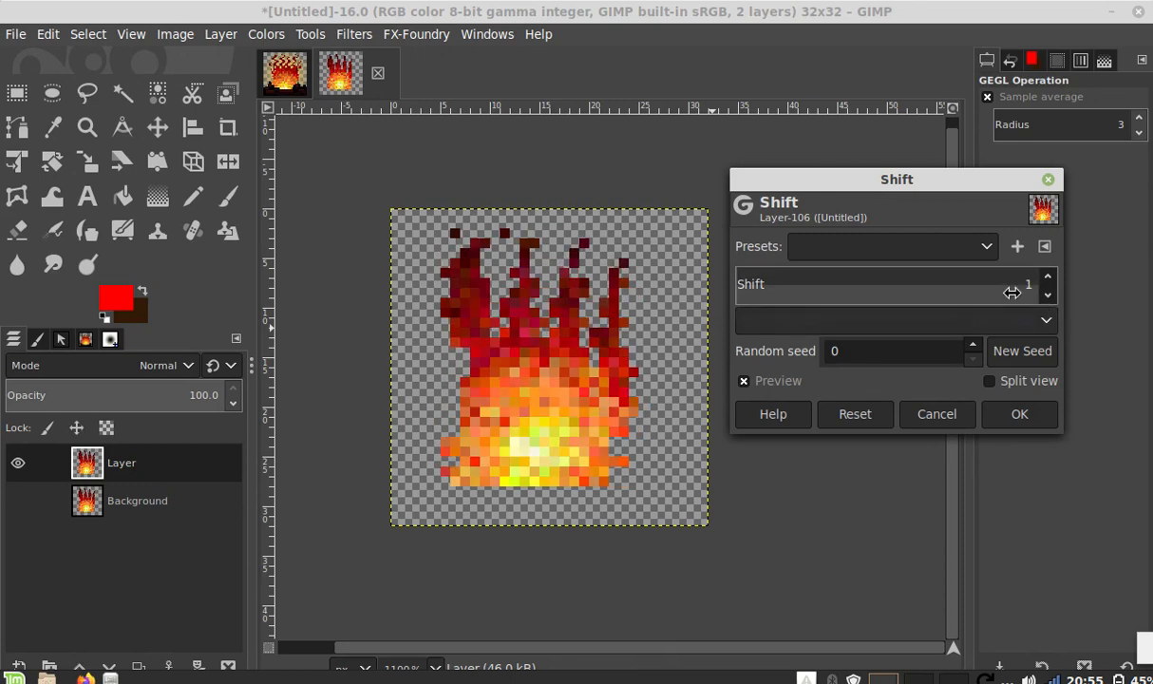
click(1027, 355)
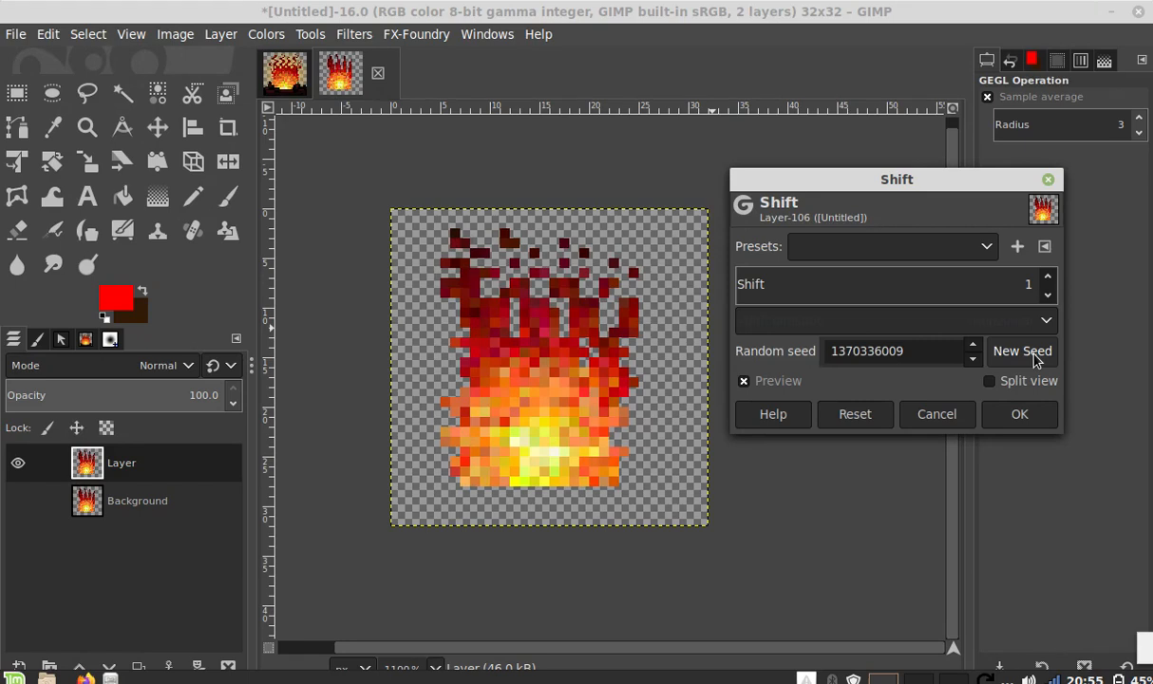
click(1018, 415)
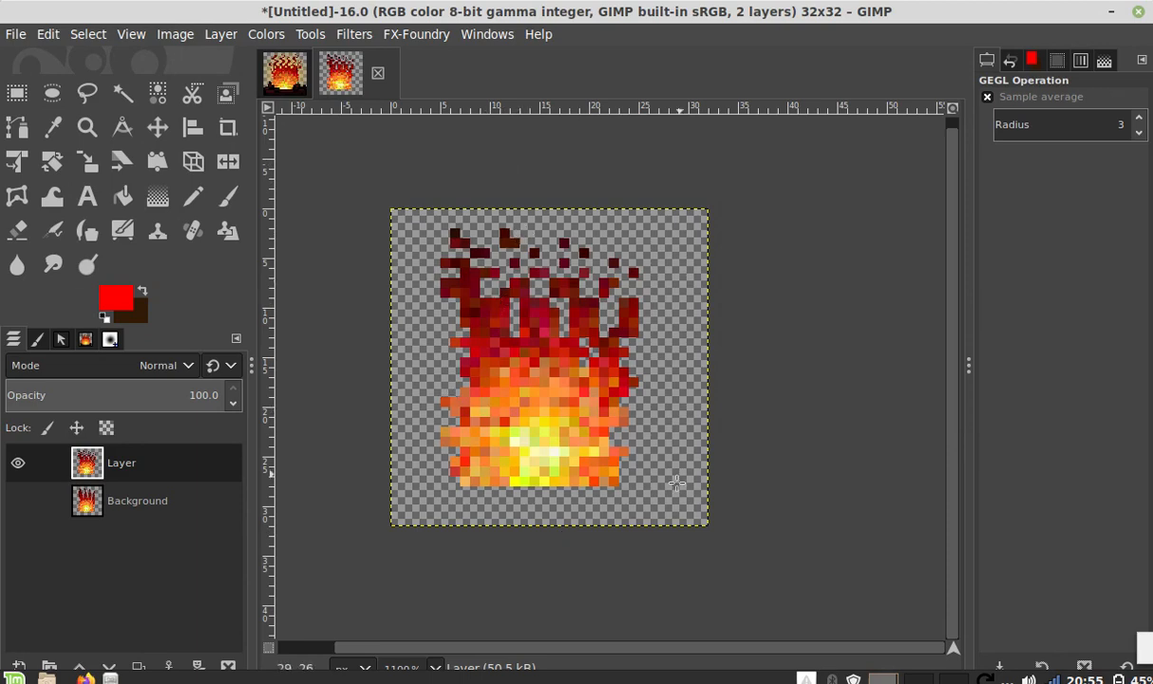
Step: Copy the original Background flame and paste it as a new layer at the top of the stack
click(173, 502)
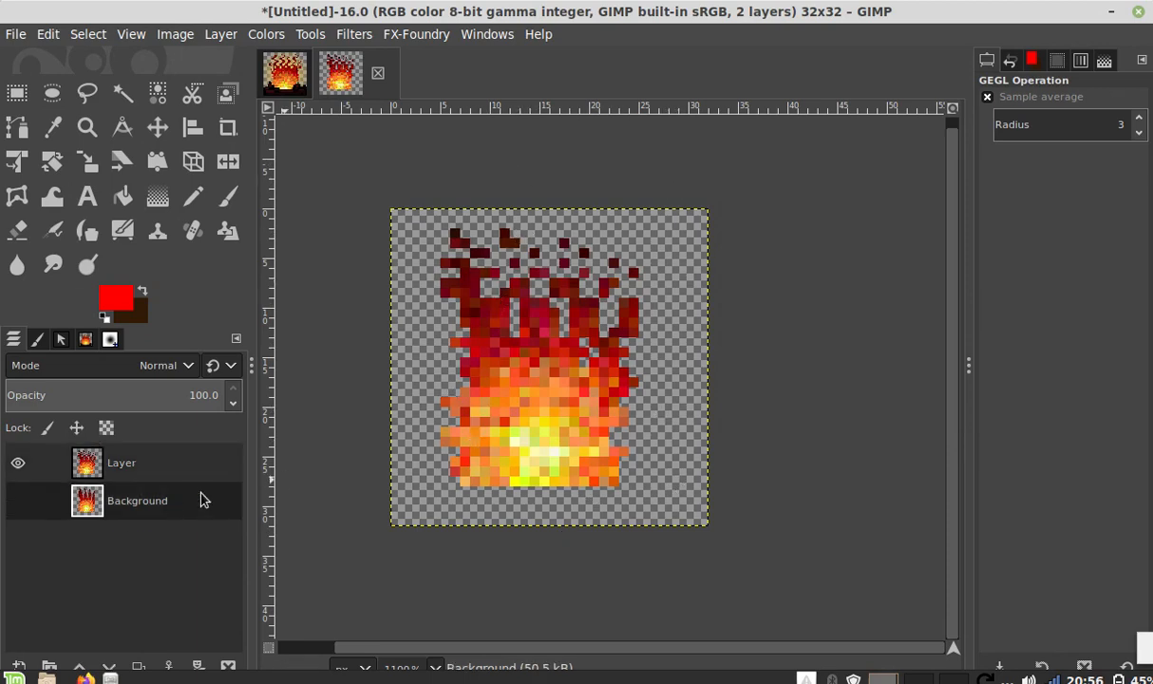
key(ctrl+c)
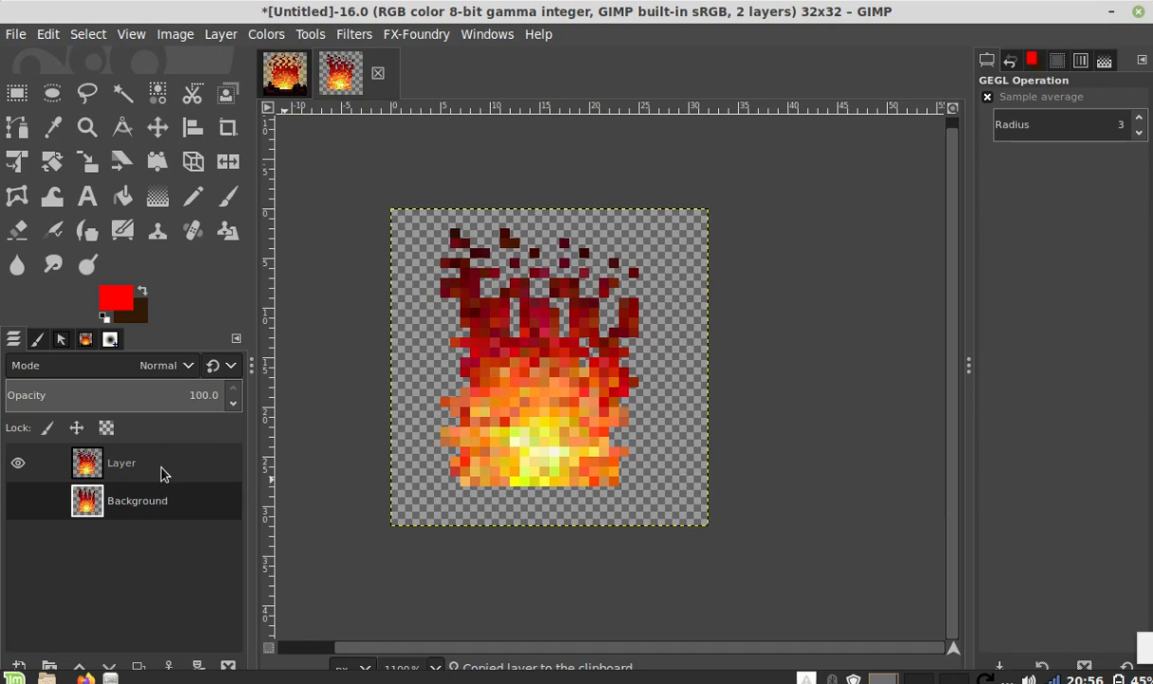
click(163, 469)
key(ctrl+v)
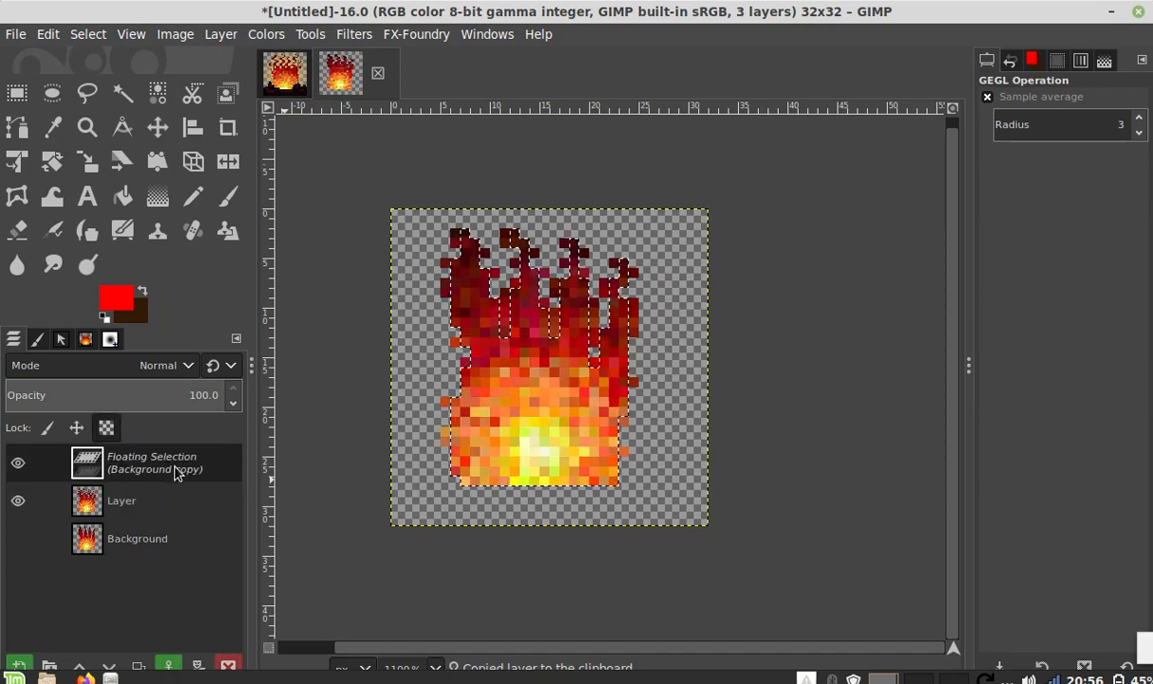
click(221, 34)
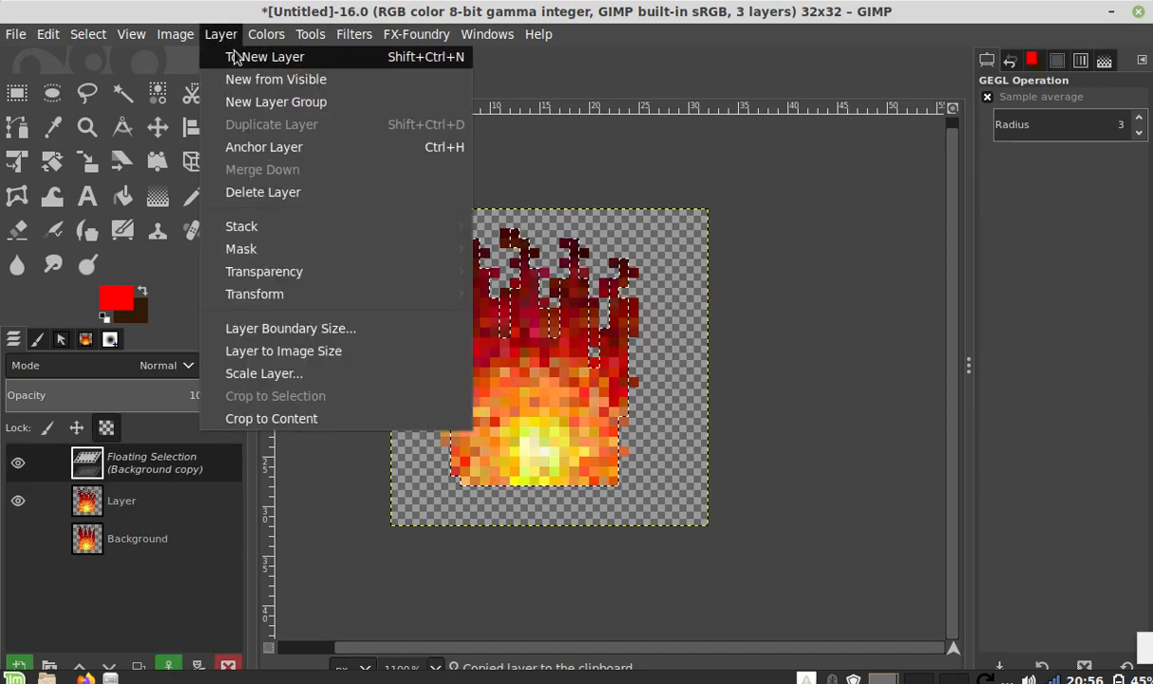
click(256, 55)
Step: Hide the middle flame layer and make the topmost Background copy layer active
click(130, 501)
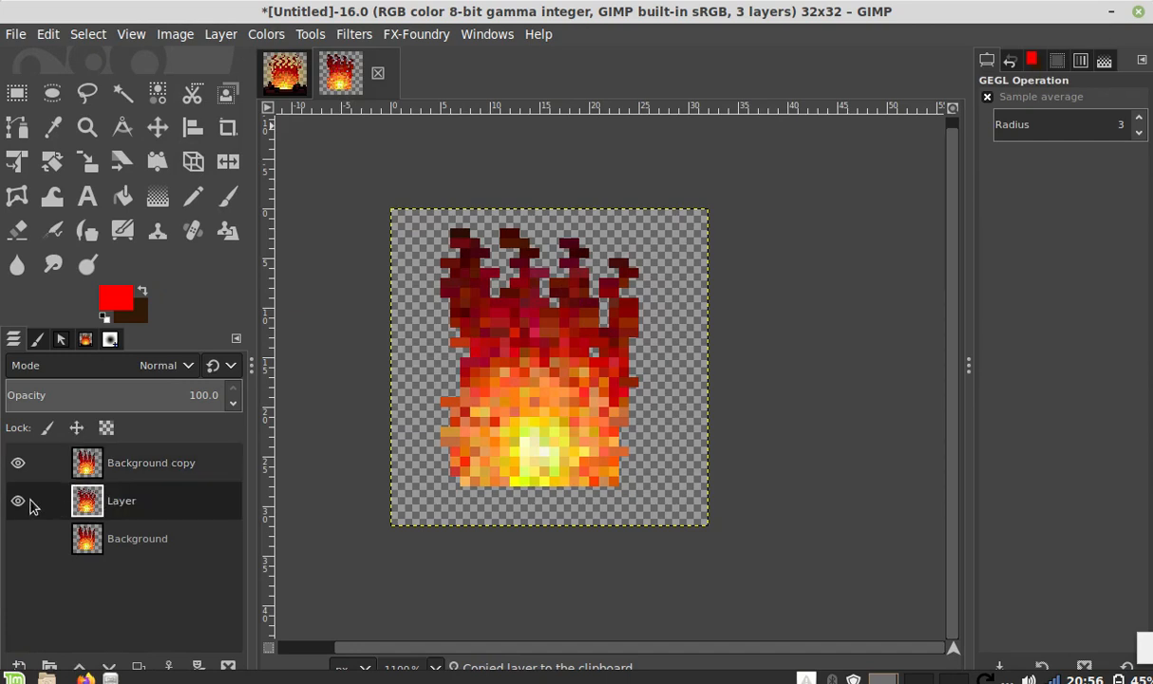
click(18, 501)
click(160, 463)
click(157, 504)
click(160, 467)
Step: Apply the Shift distortion to the Background copy layer with a shift of 1 and a new random seed
click(362, 35)
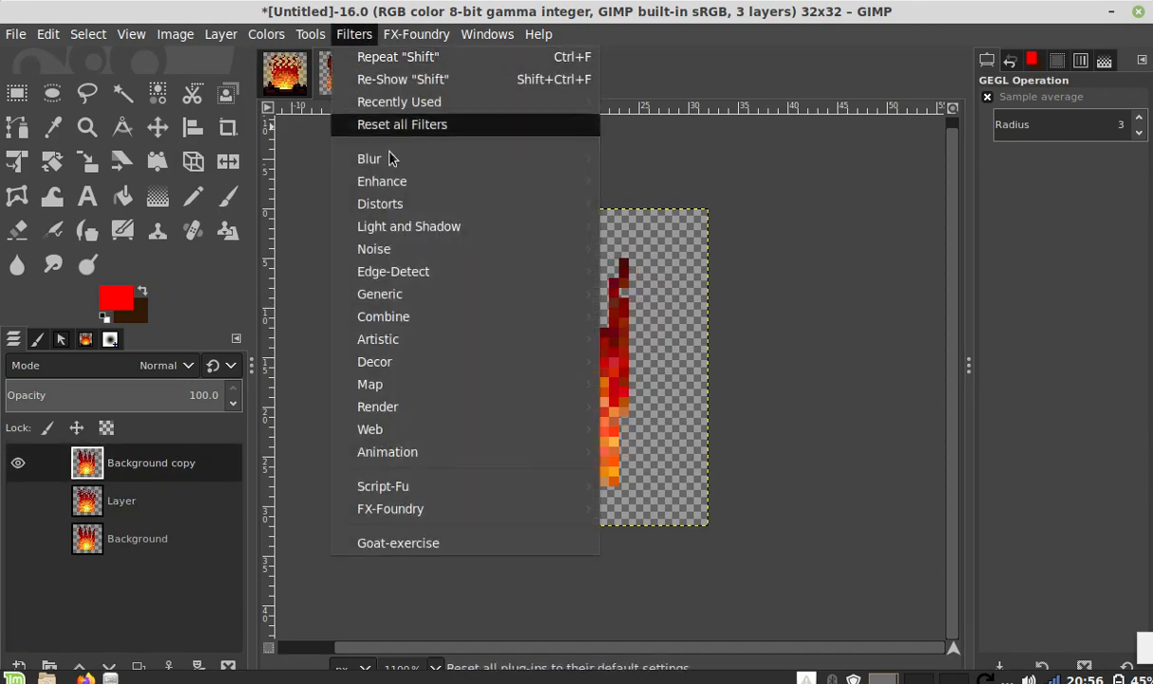
mouse_move(443, 253)
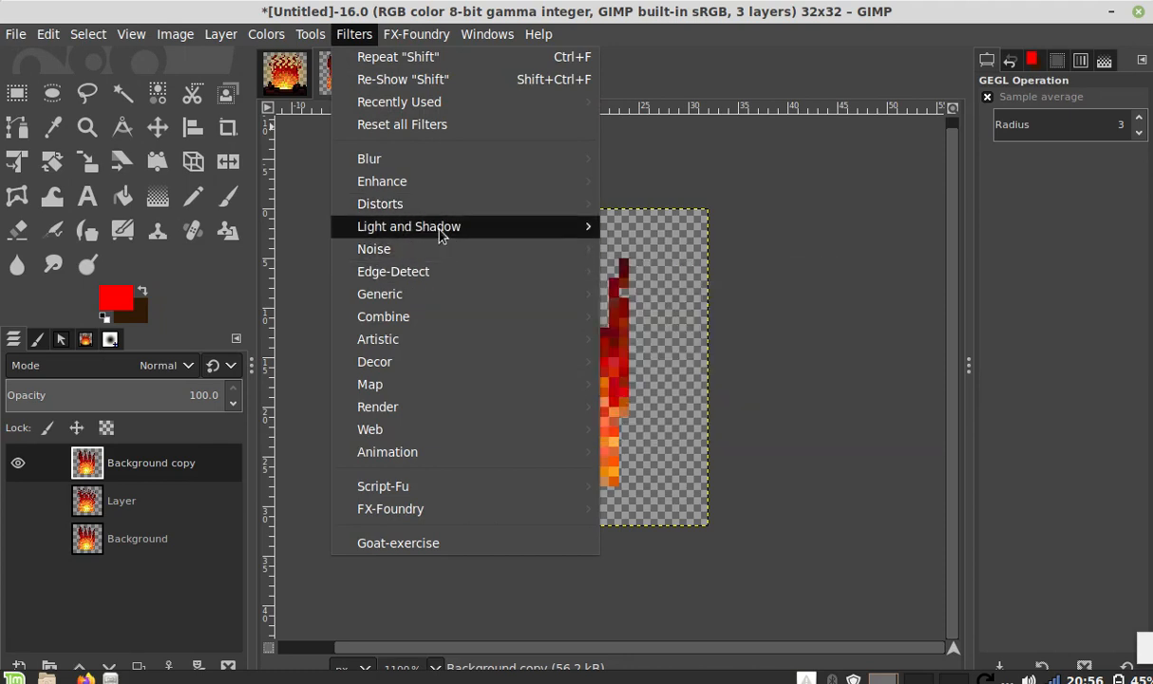
mouse_move(540, 207)
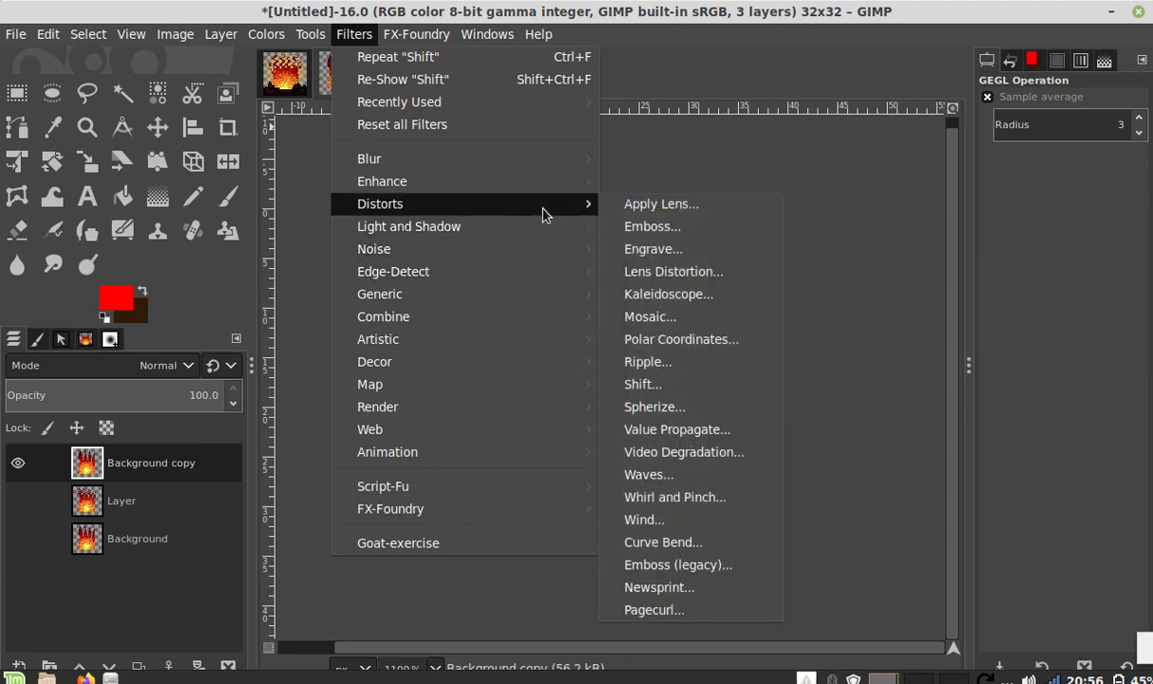
click(688, 386)
click(1045, 300)
click(1046, 300)
click(1047, 300)
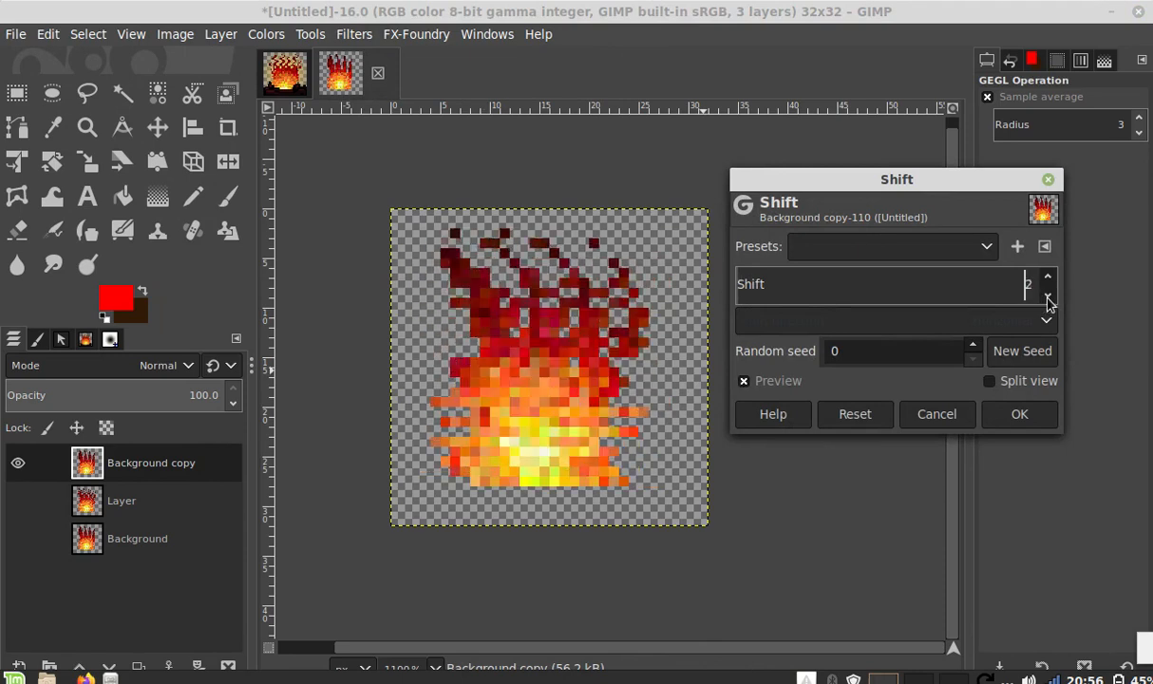
click(1048, 300)
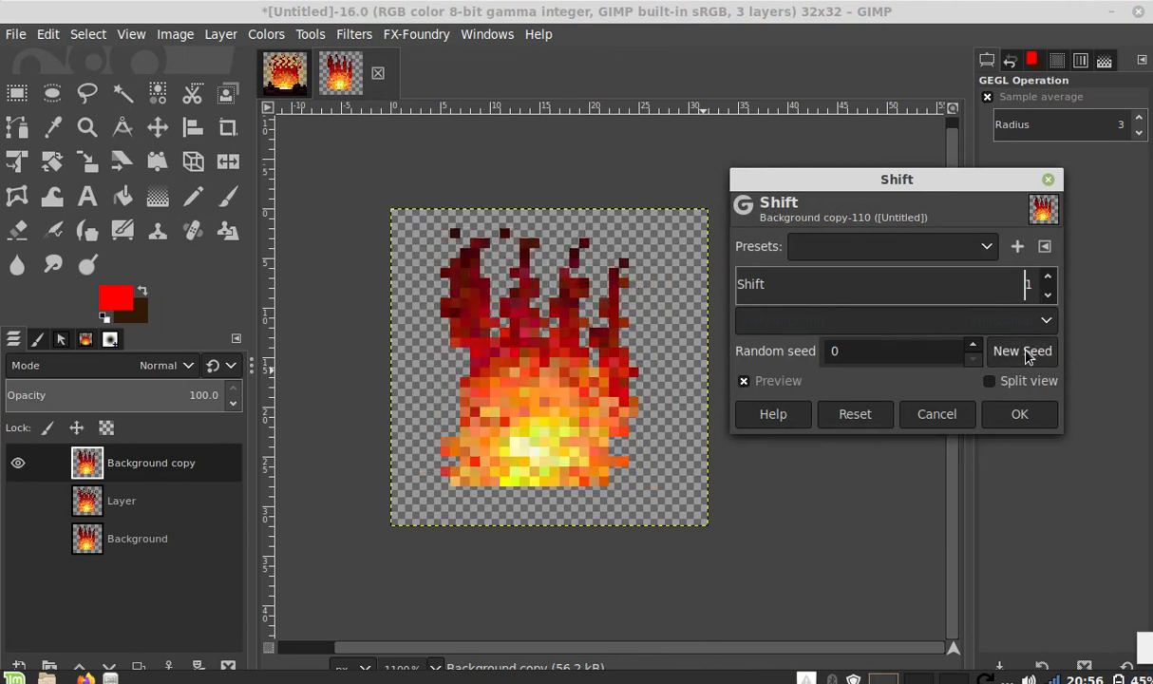
click(1025, 352)
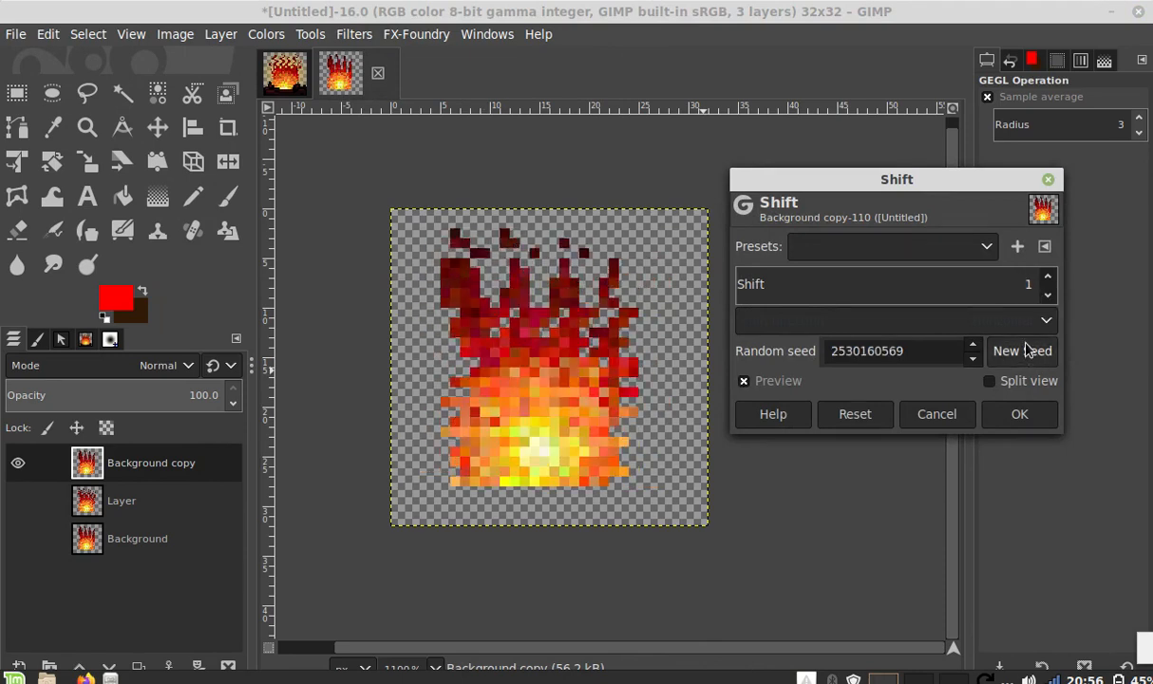
click(1019, 422)
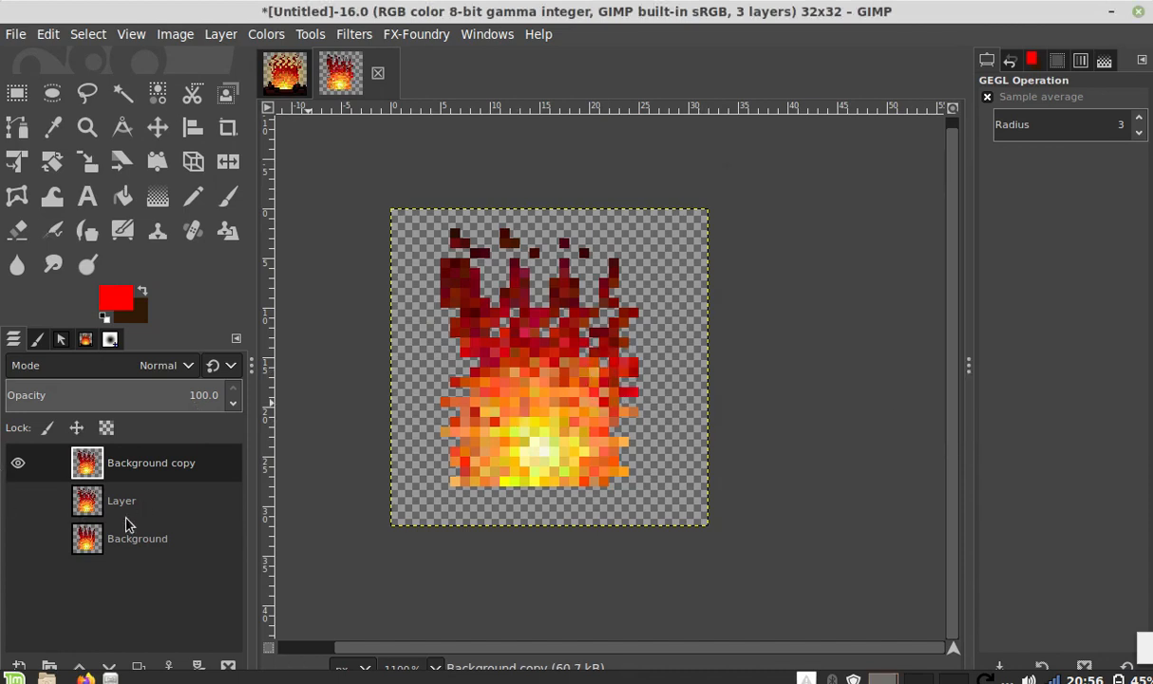
Step: Rename the distorted Background copy layer as Frame 2 and the distorted layer below it as Frame 1
double_click(150, 465)
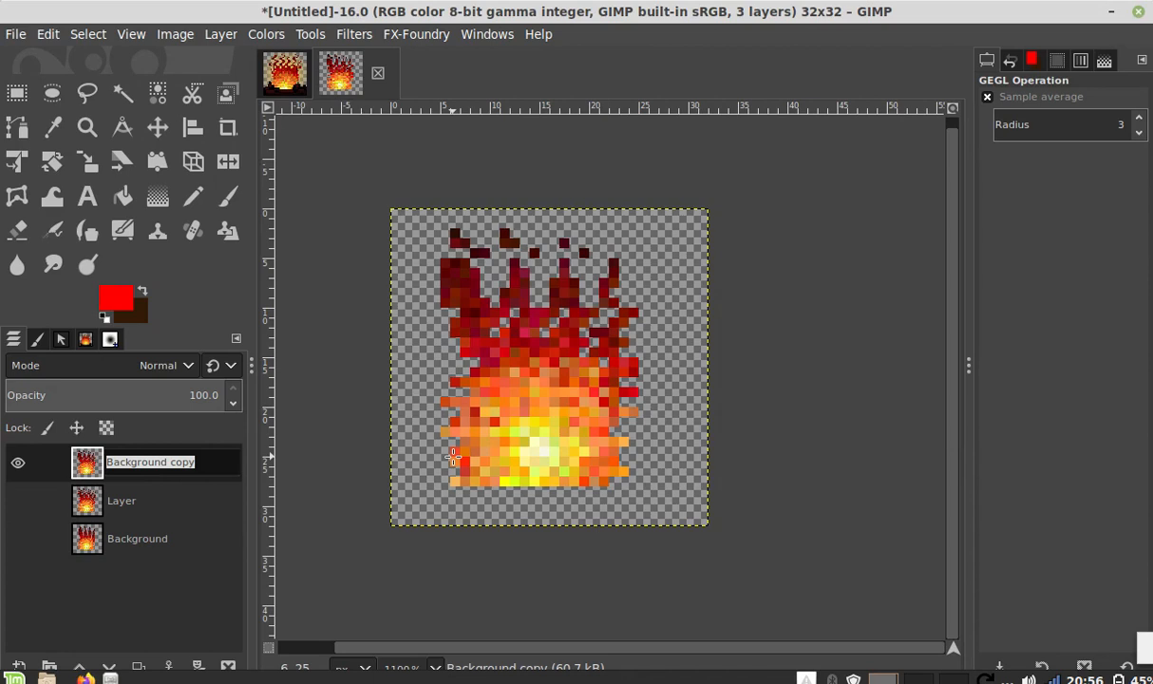
text(L)
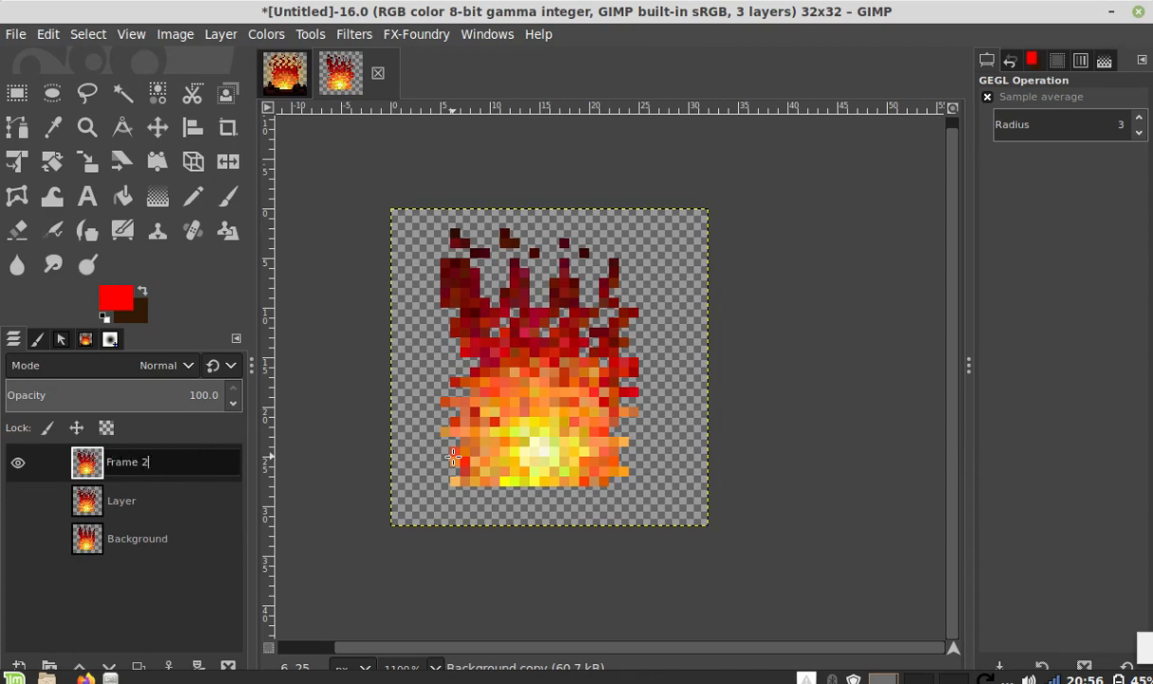
key(Return)
double_click(159, 507)
text(Fa)
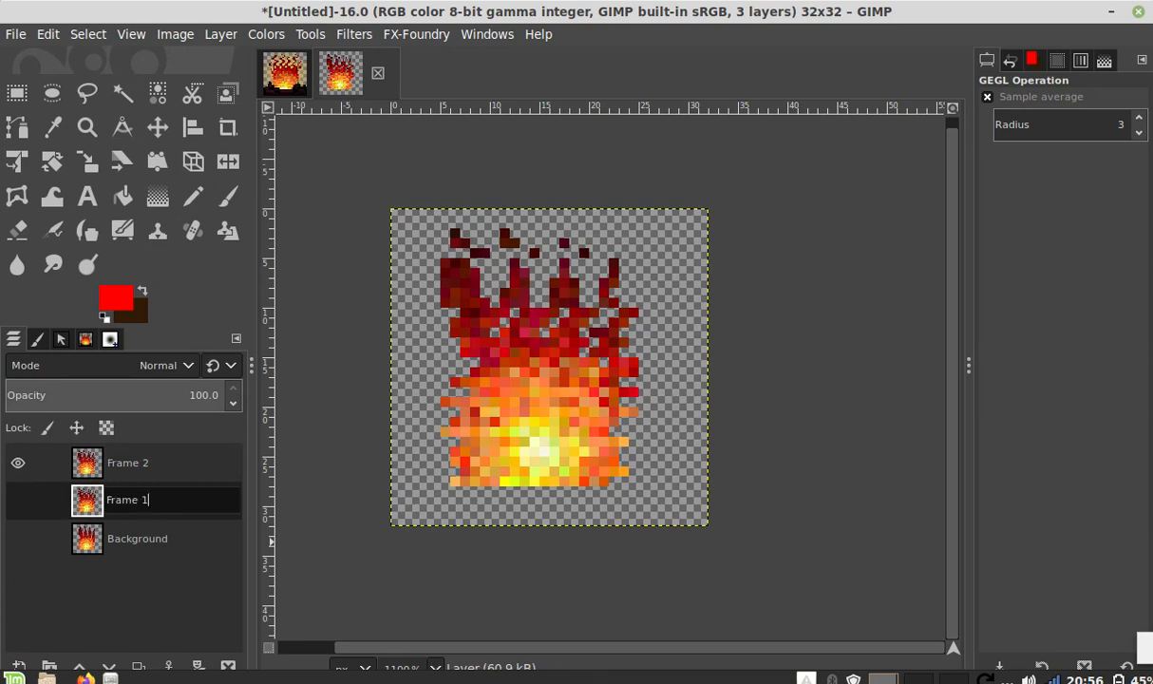
text(ame 1)
key(Return)
Step: Copy the original Background flame and paste it as a new layer above Frame 2
click(162, 536)
key(ctrl+c)
click(164, 466)
key(ctrl+v)
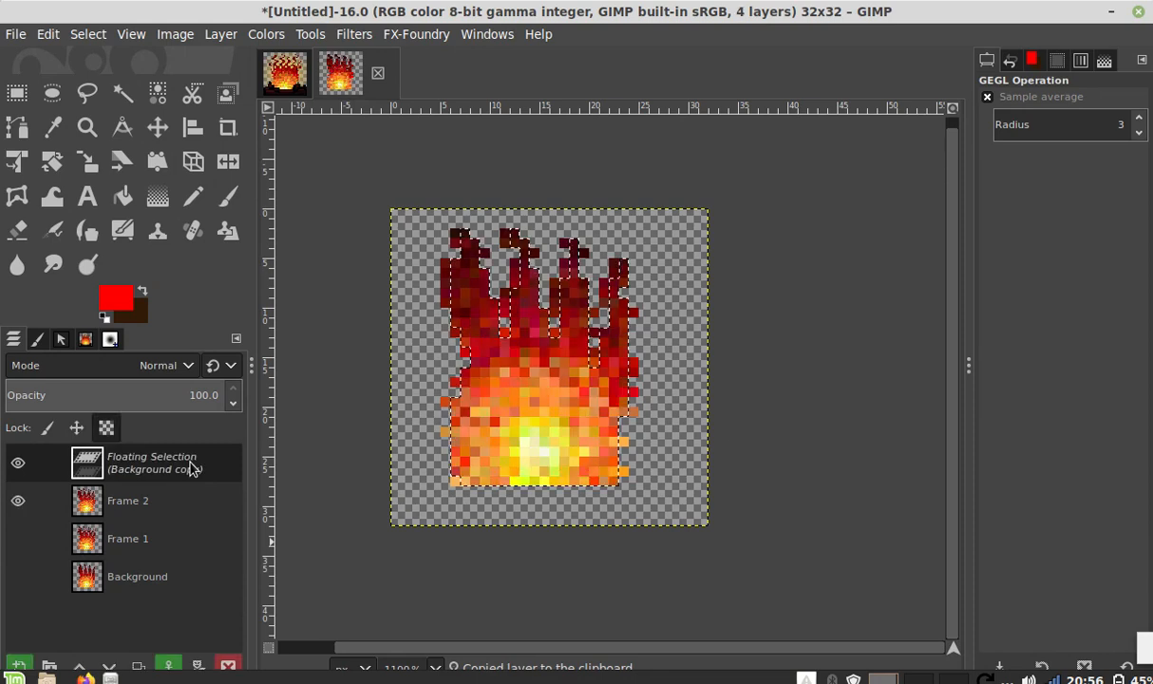
click(236, 36)
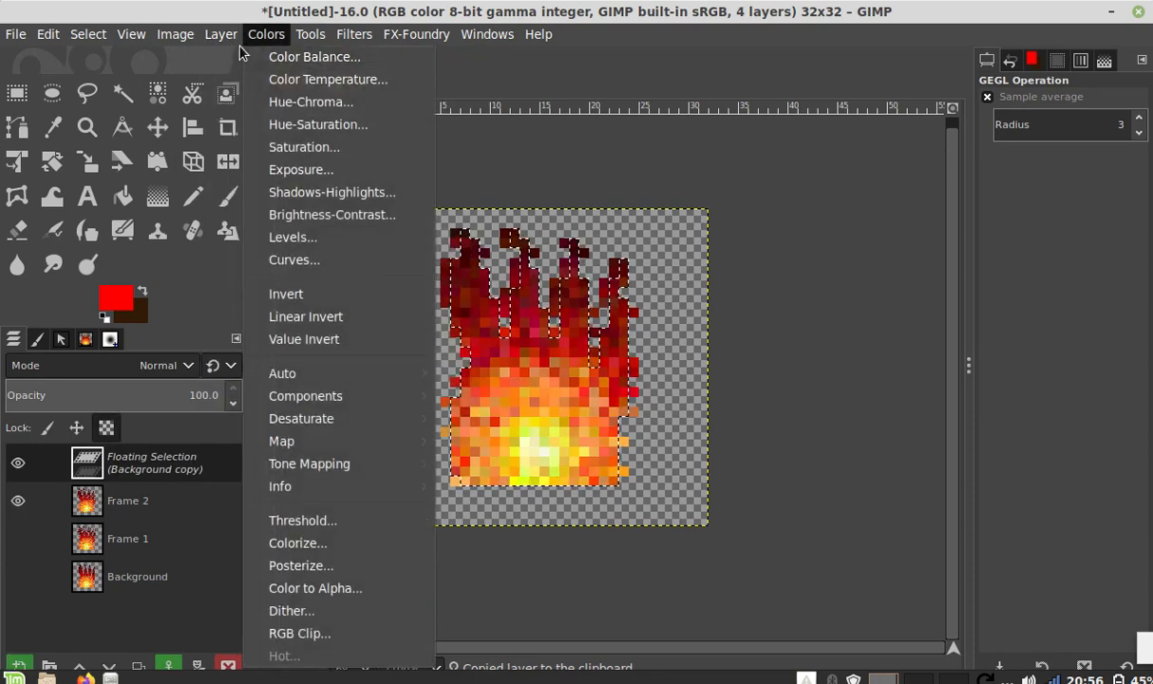
click(232, 56)
Step: Rename the newly pasted flame layer as Frame 3 and hide the Frame 2 layer
double_click(165, 477)
text(Frame 3)
key(Return)
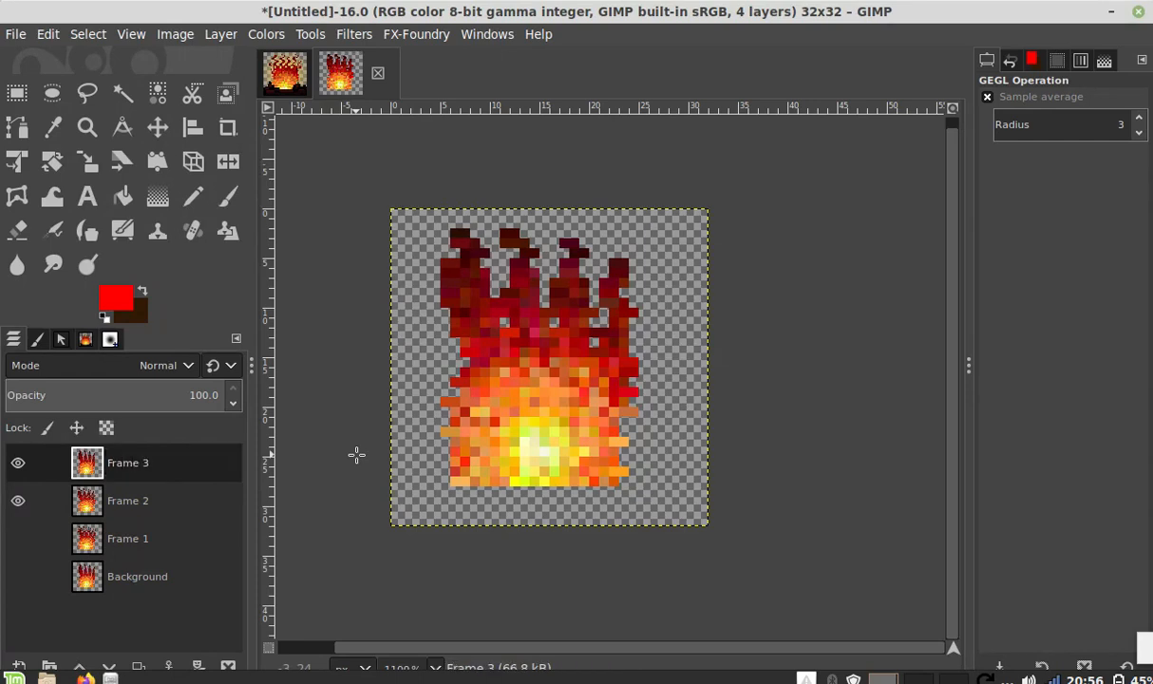
click(29, 503)
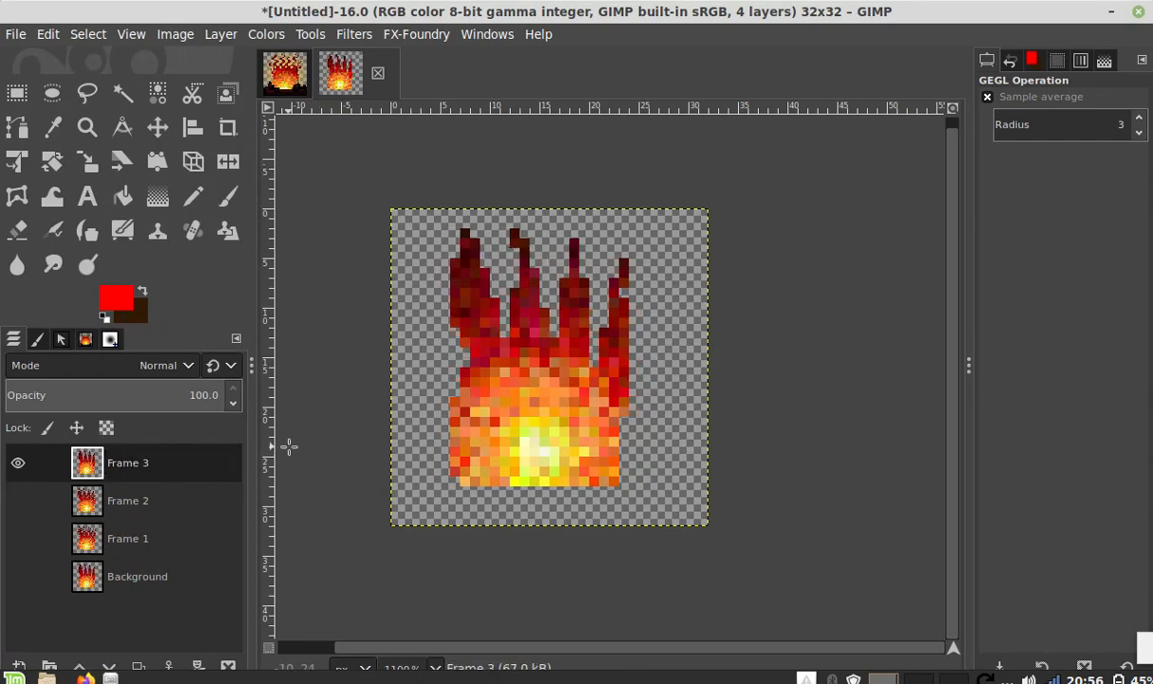
Step: Apply the Shift distortion to the Frame 3 layer with a shift of 1, generating new random seeds for its flame shape
click(370, 35)
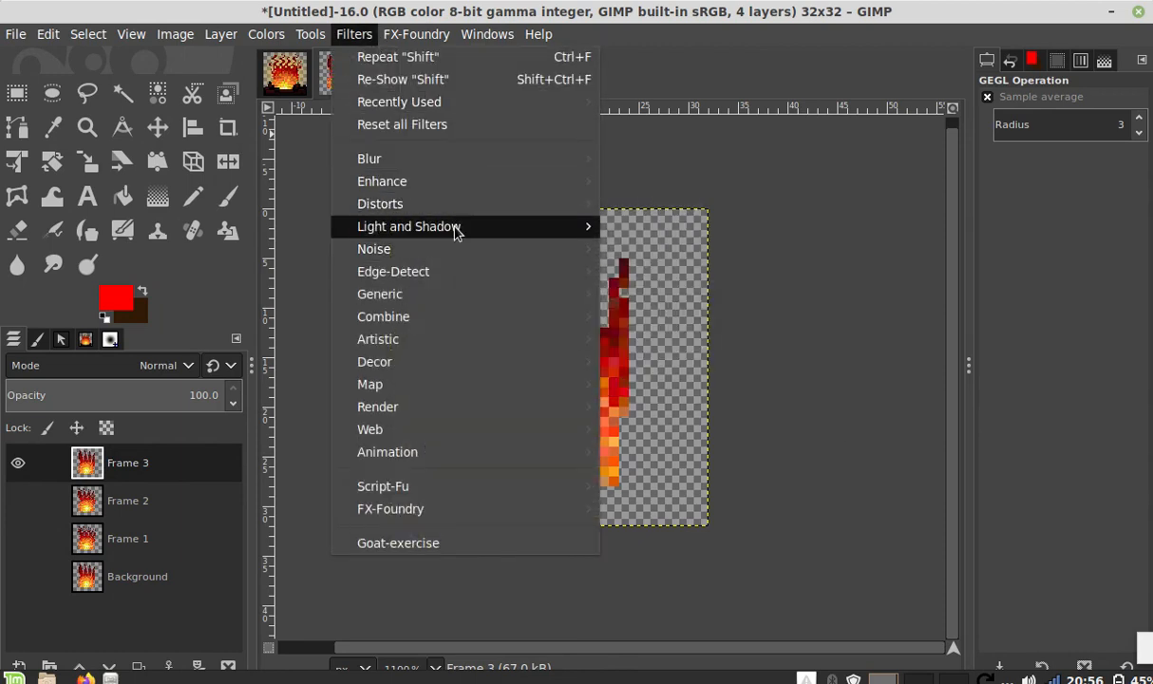
mouse_move(427, 201)
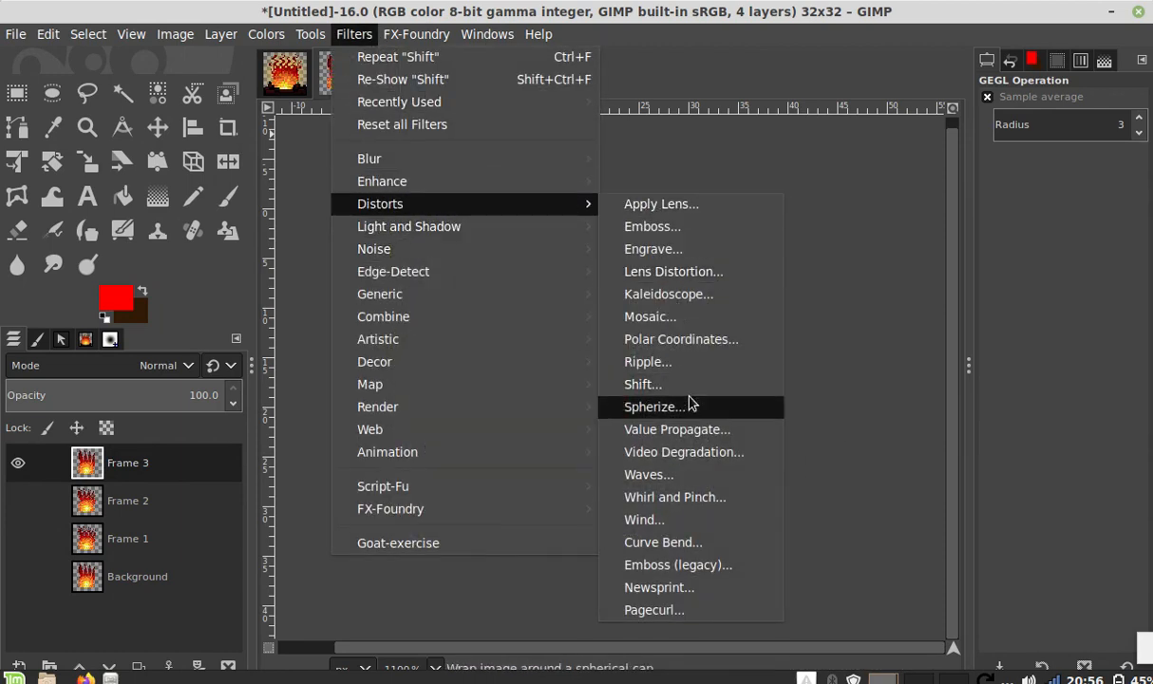
click(655, 384)
click(1051, 295)
click(1051, 296)
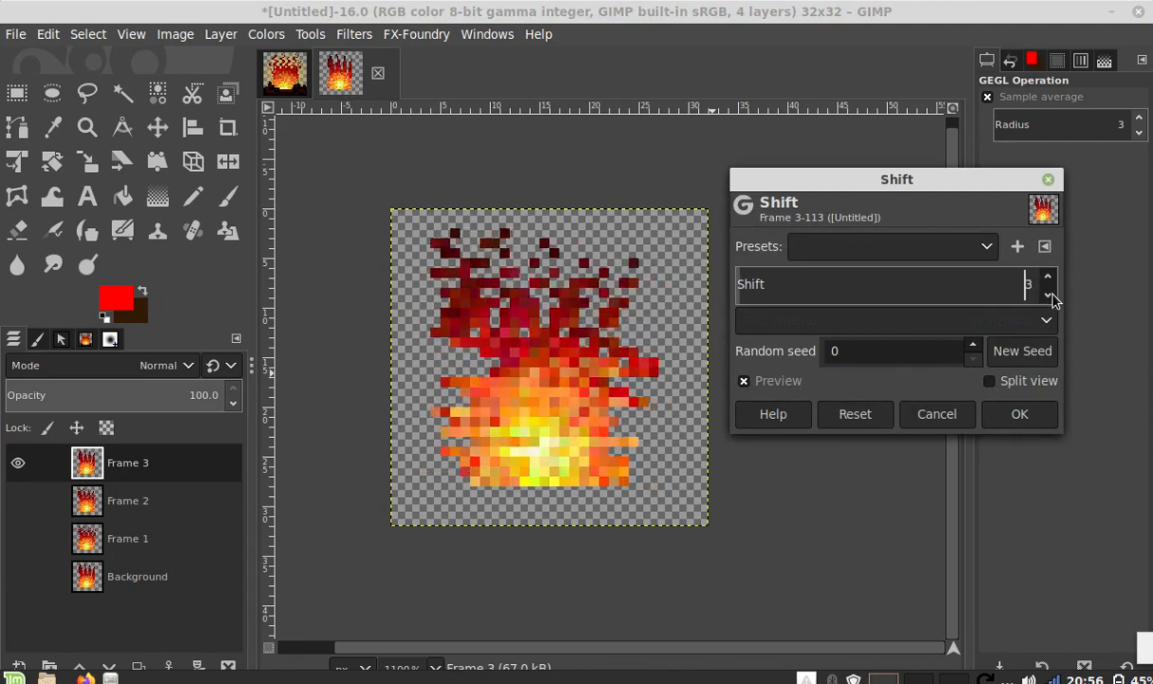
click(1051, 296)
click(1051, 295)
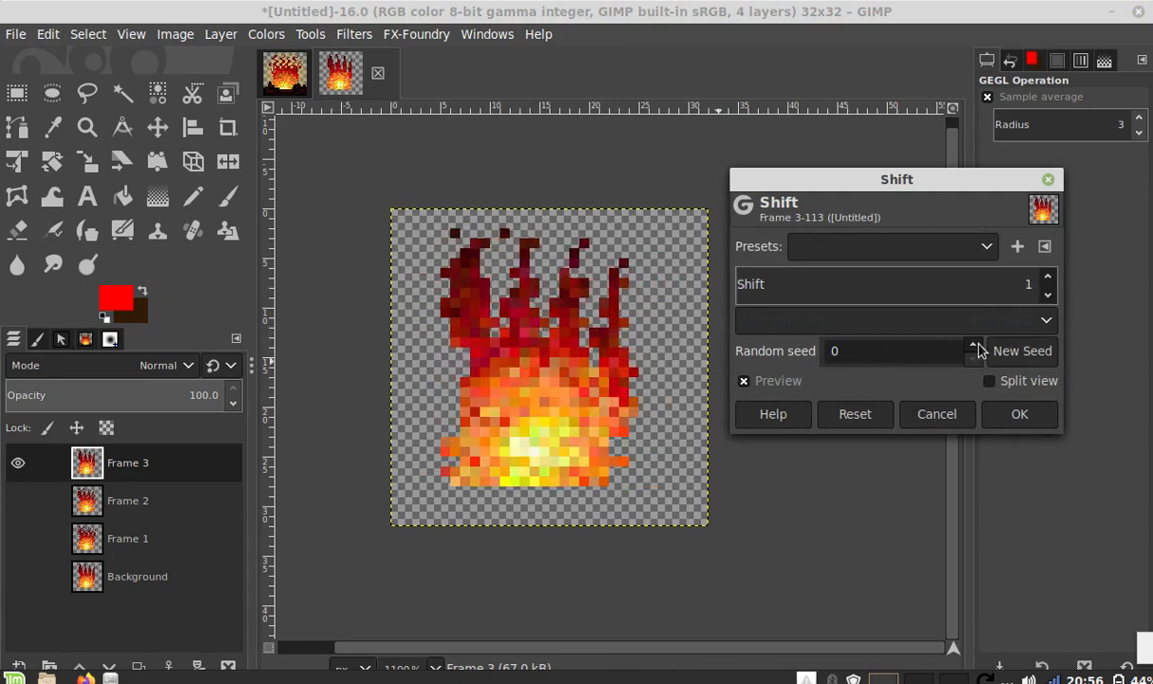
click(1006, 352)
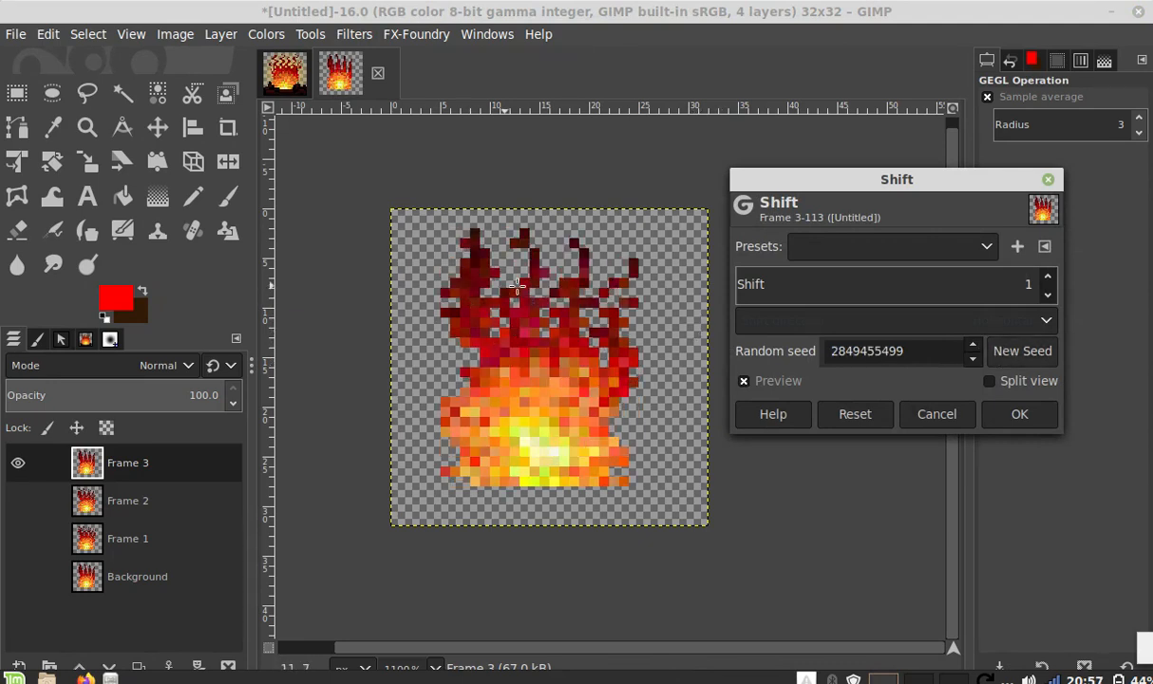
click(1017, 351)
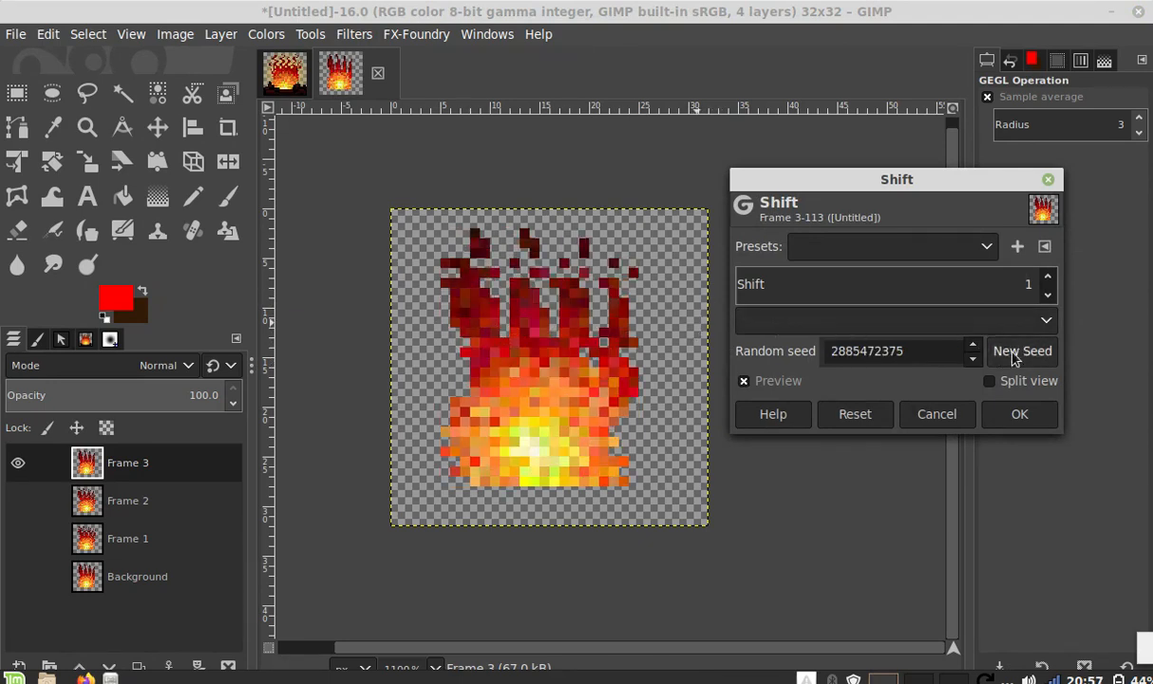
click(1016, 415)
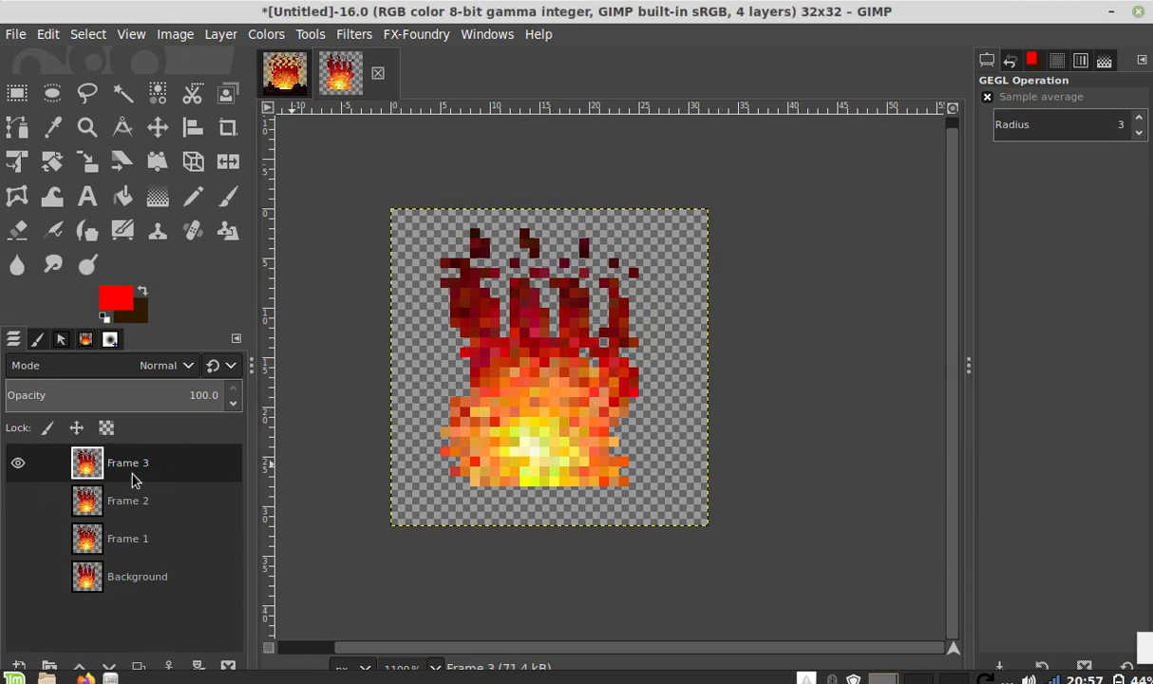
Step: Paste the copied original flame as a new layer above Frame 3 and hide Frame 3
key(ctrl+v)
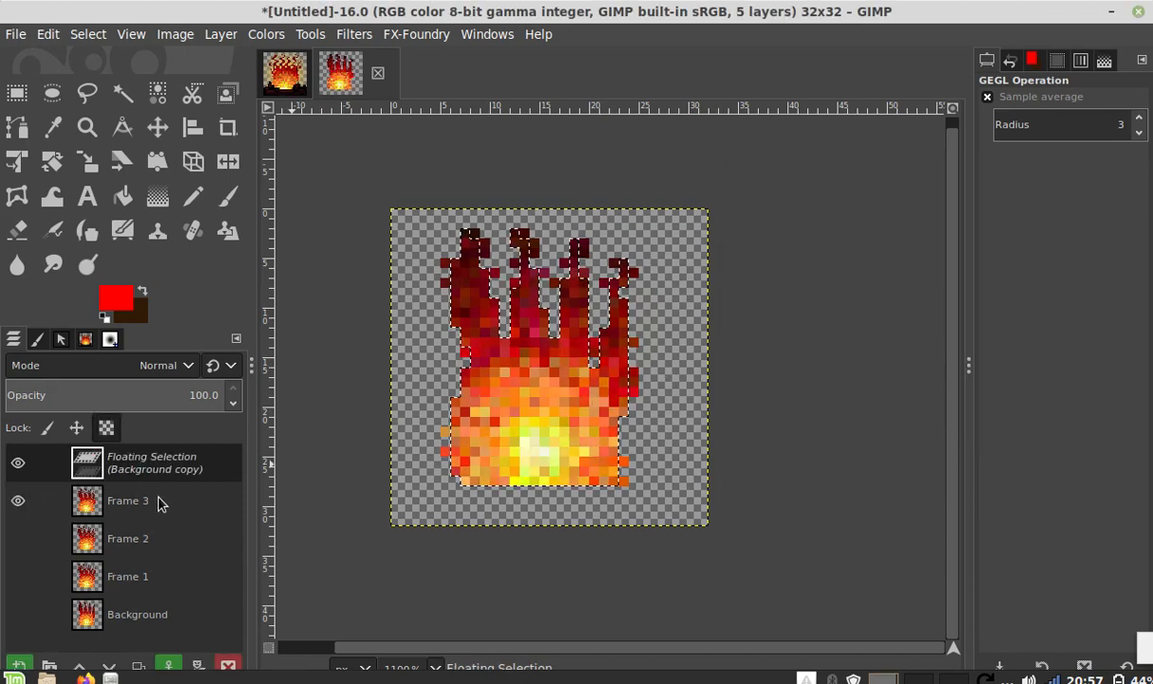
click(224, 38)
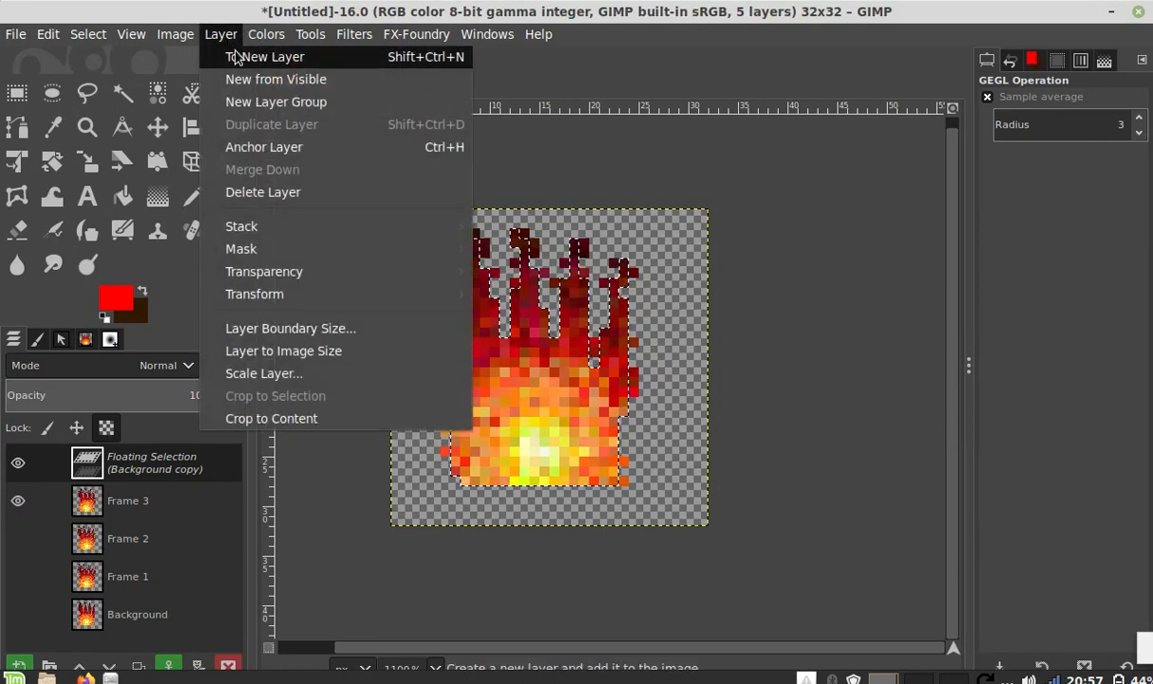
click(238, 54)
click(18, 500)
Step: Rename the flame layer pasted above Frame 3 as Frame 4
double_click(133, 462)
click(138, 461)
key(ctrl+a)
text(F)
key(Return)
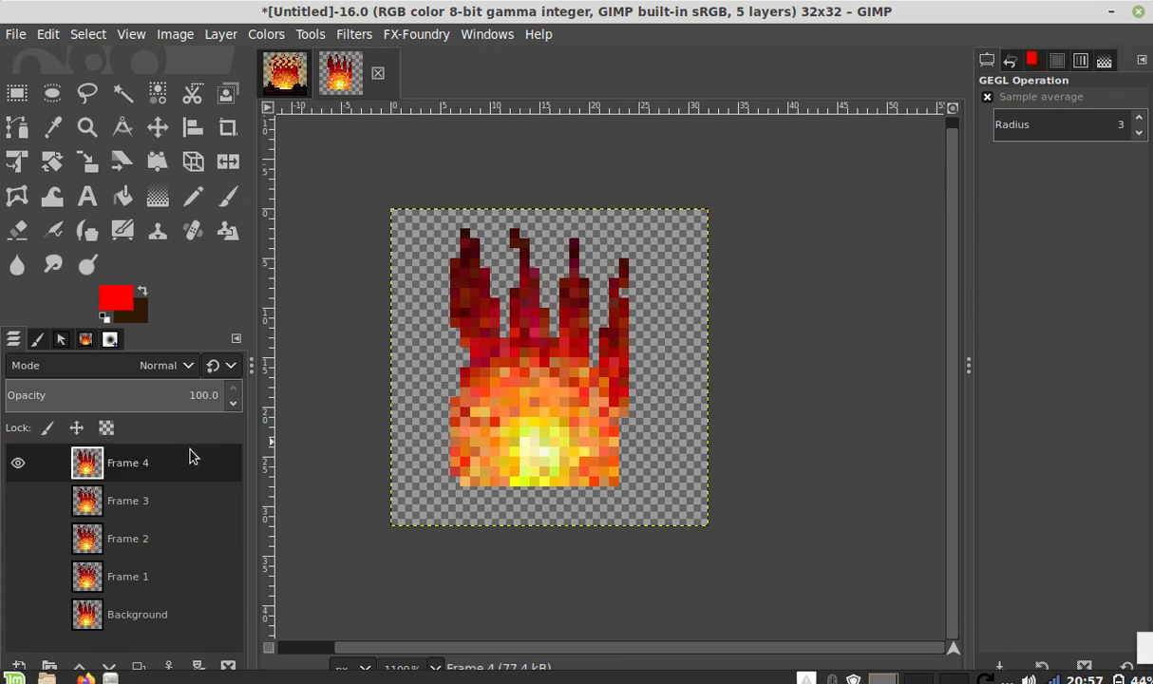
Step: Apply the Shift distortion to the Frame 4 layer with a shift of 1 and a new random seed
click(361, 35)
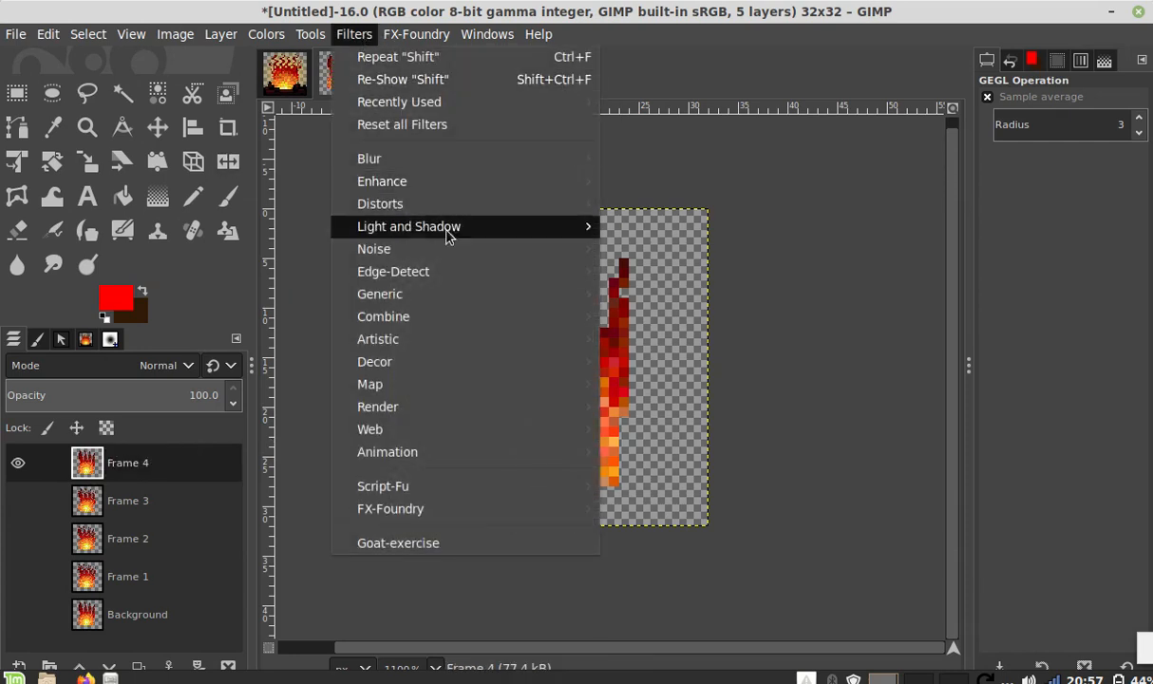
mouse_move(477, 207)
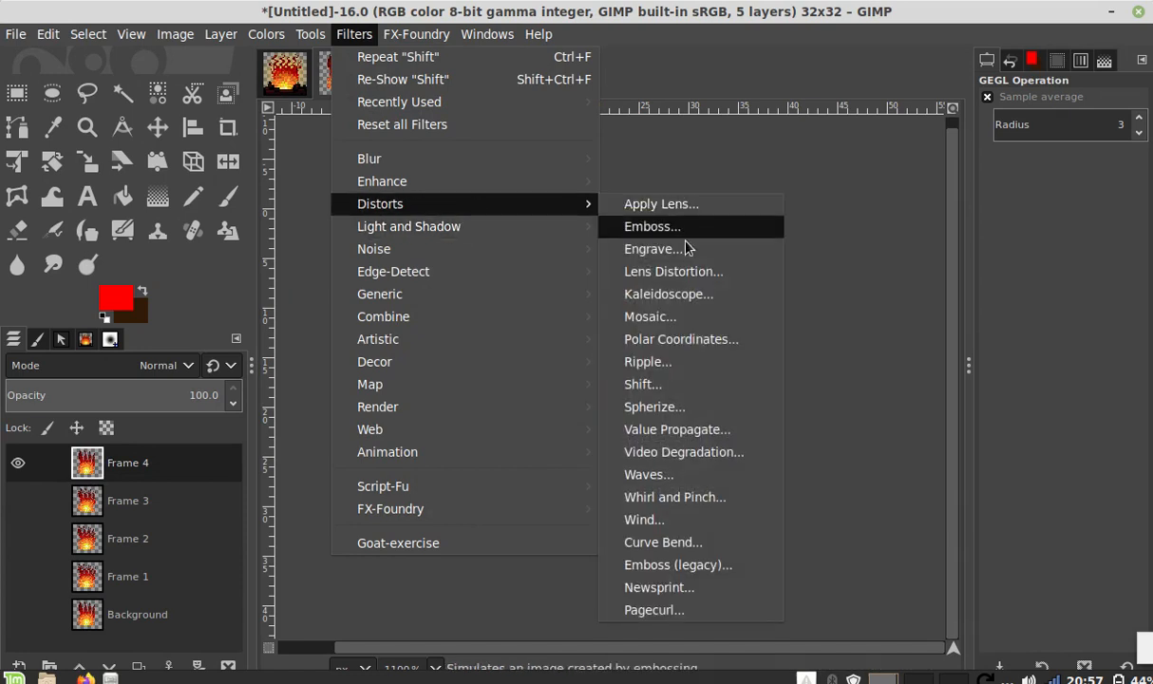
click(685, 385)
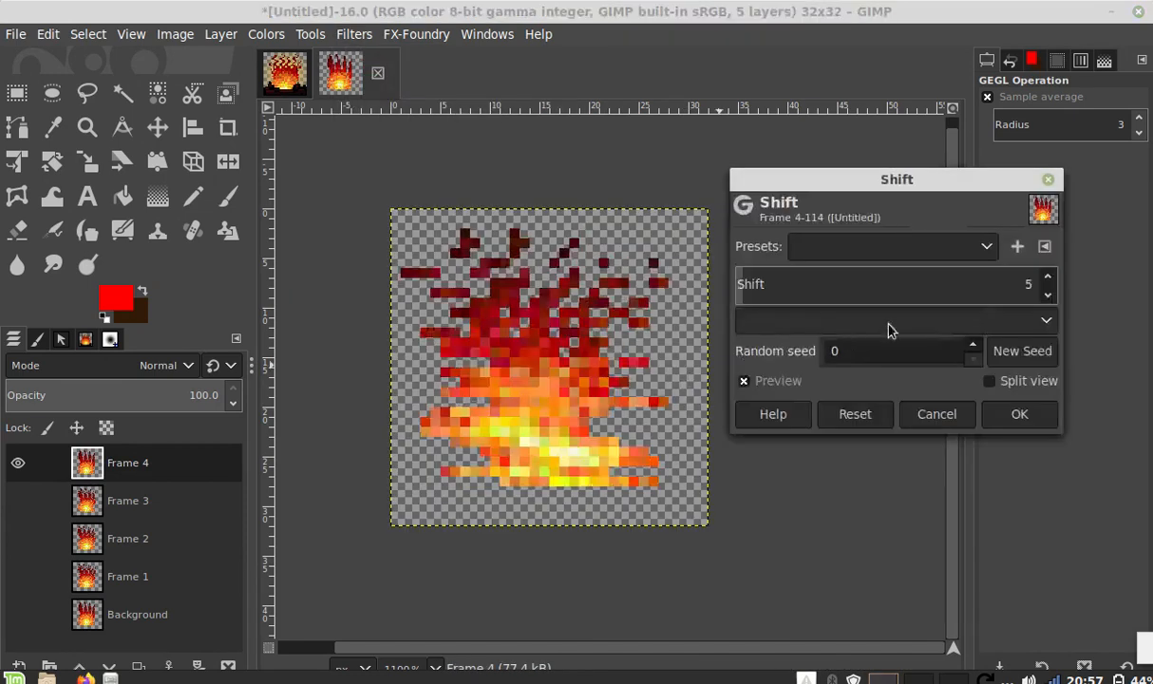
click(1047, 295)
click(1047, 295)
click(1048, 296)
click(1047, 296)
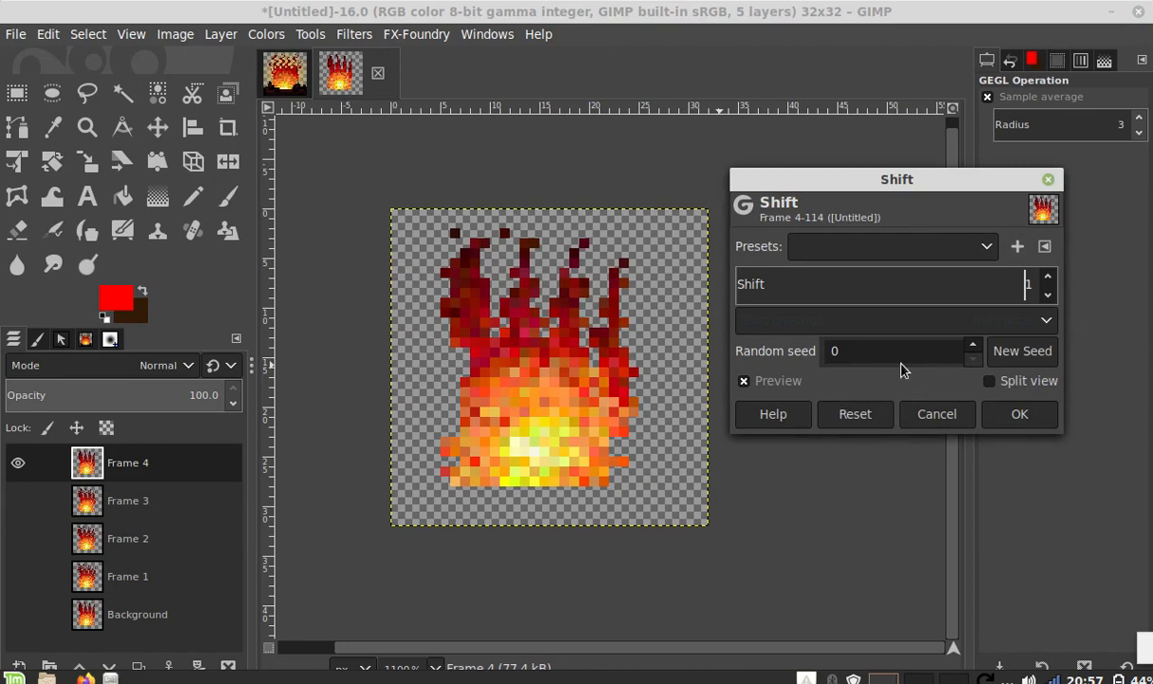
click(1030, 356)
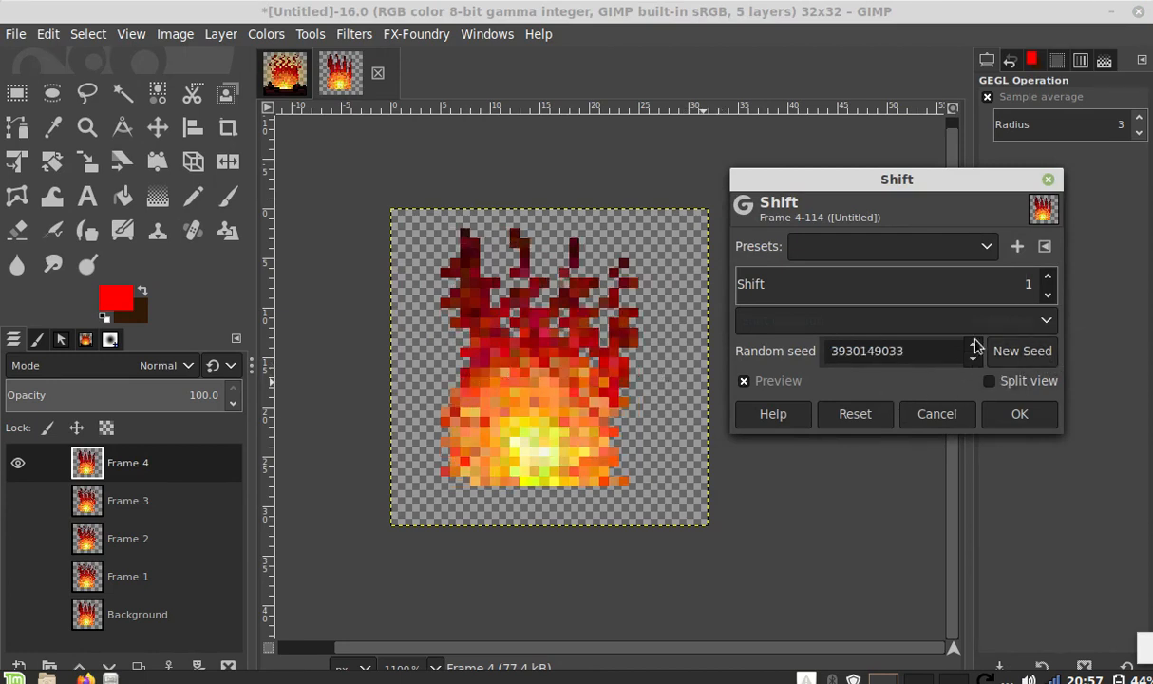
click(1019, 415)
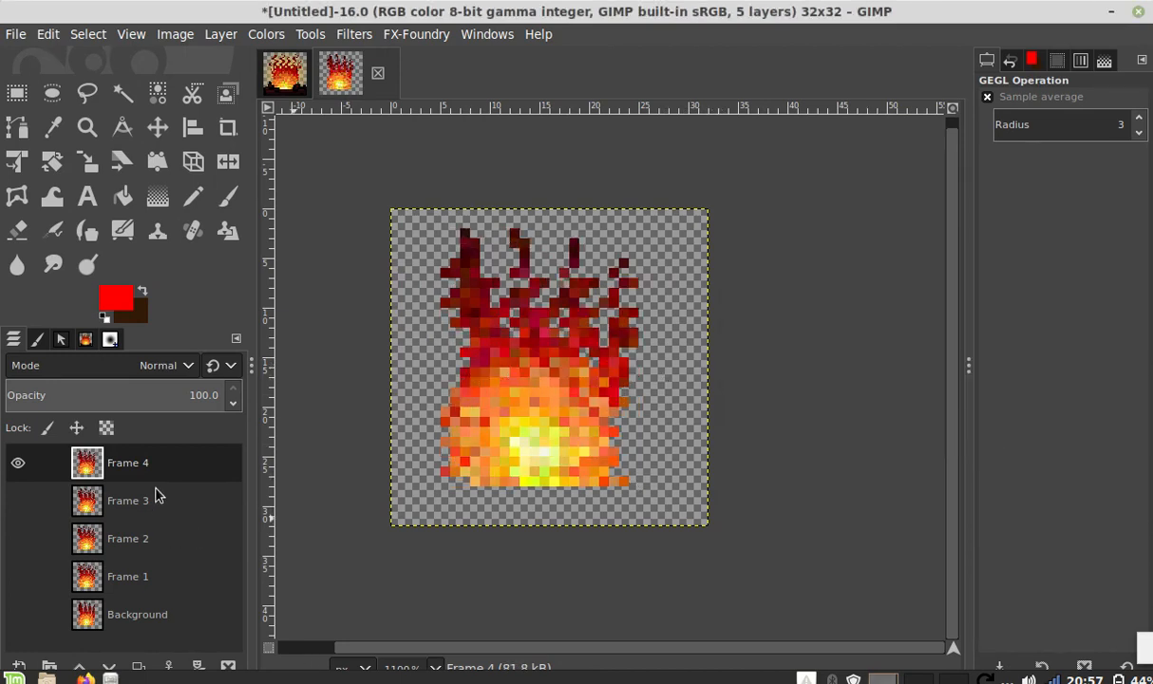
Step: Paste the copied original flame as a new layer above Frame 4 and hide Frame 4
key(ctrl+v)
click(18, 501)
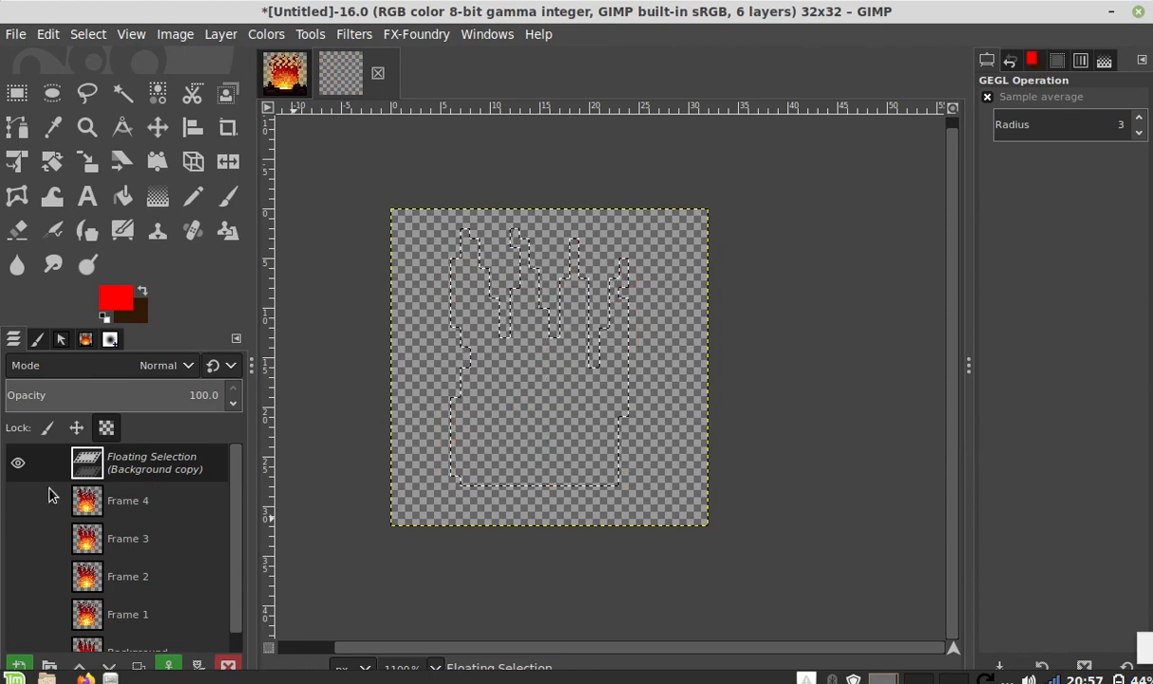
click(220, 33)
click(242, 54)
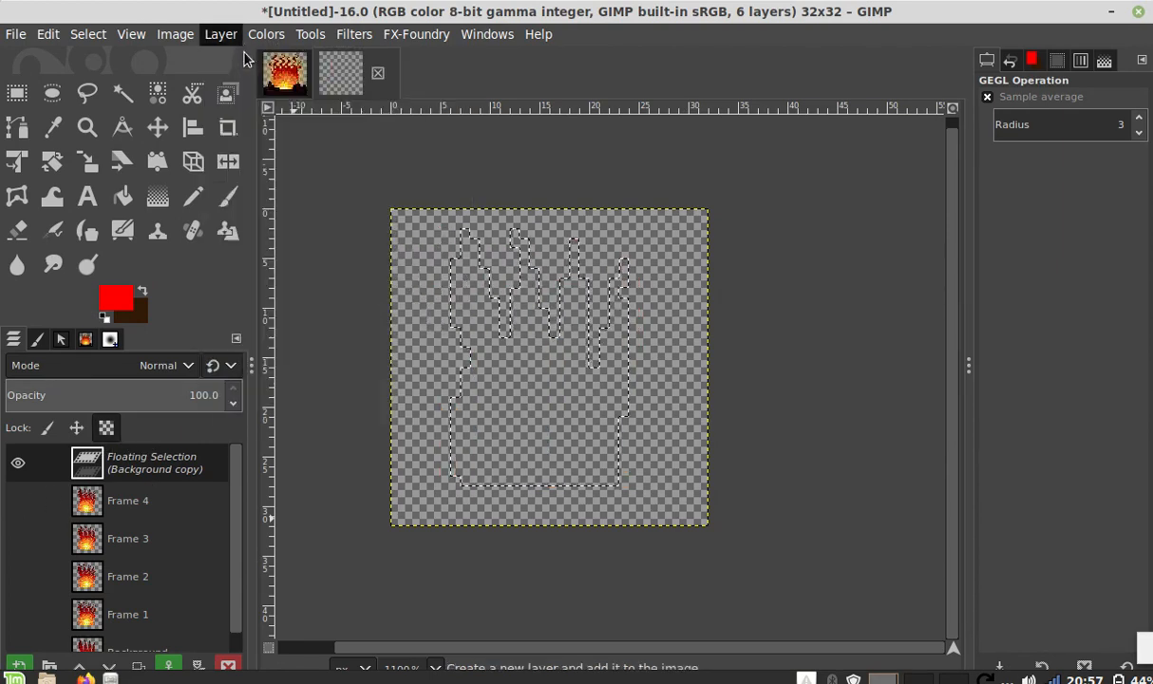
Step: Rename the flame layer pasted above Frame 4 as Frame 5
double_click(158, 463)
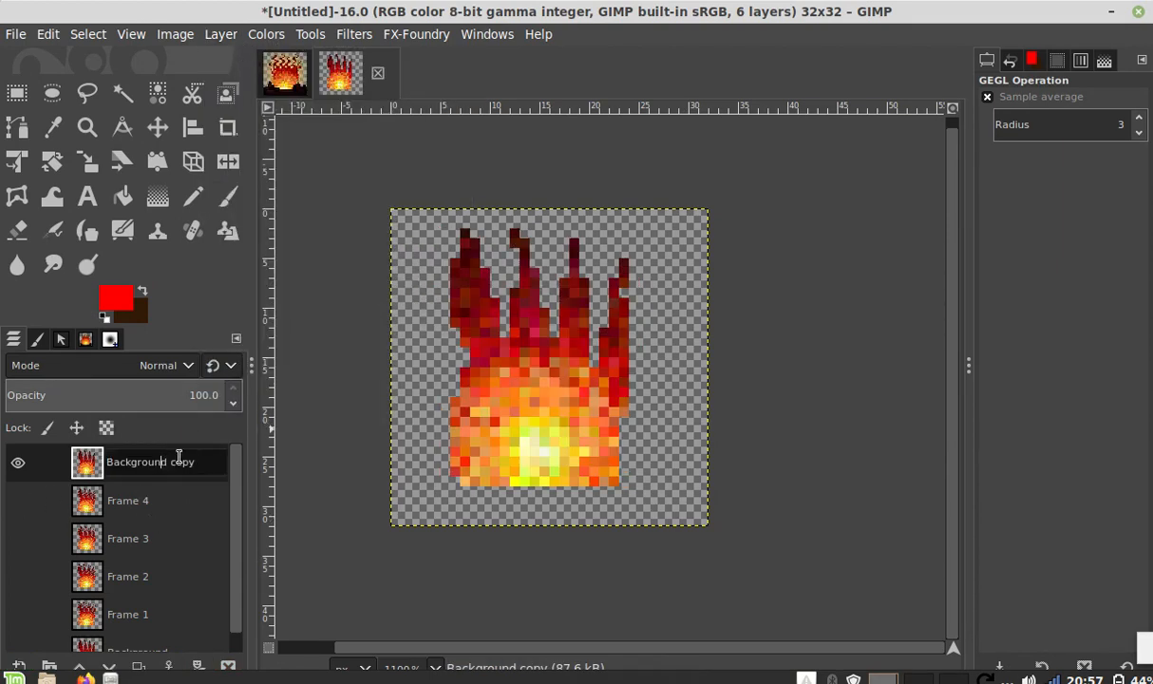
key(ctrl+a)
text(F)
key(Return)
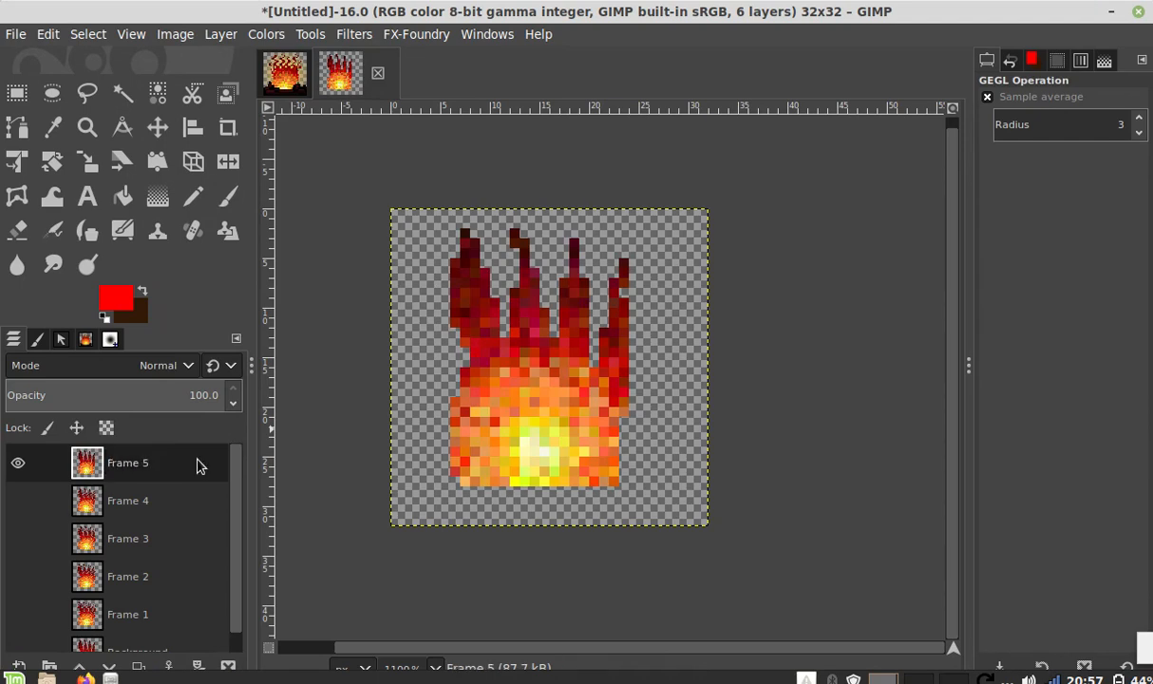
Step: Apply the Shift distortion to the Frame 5 layer with a shift of 1 and a new random seed
click(337, 35)
mouse_move(409, 209)
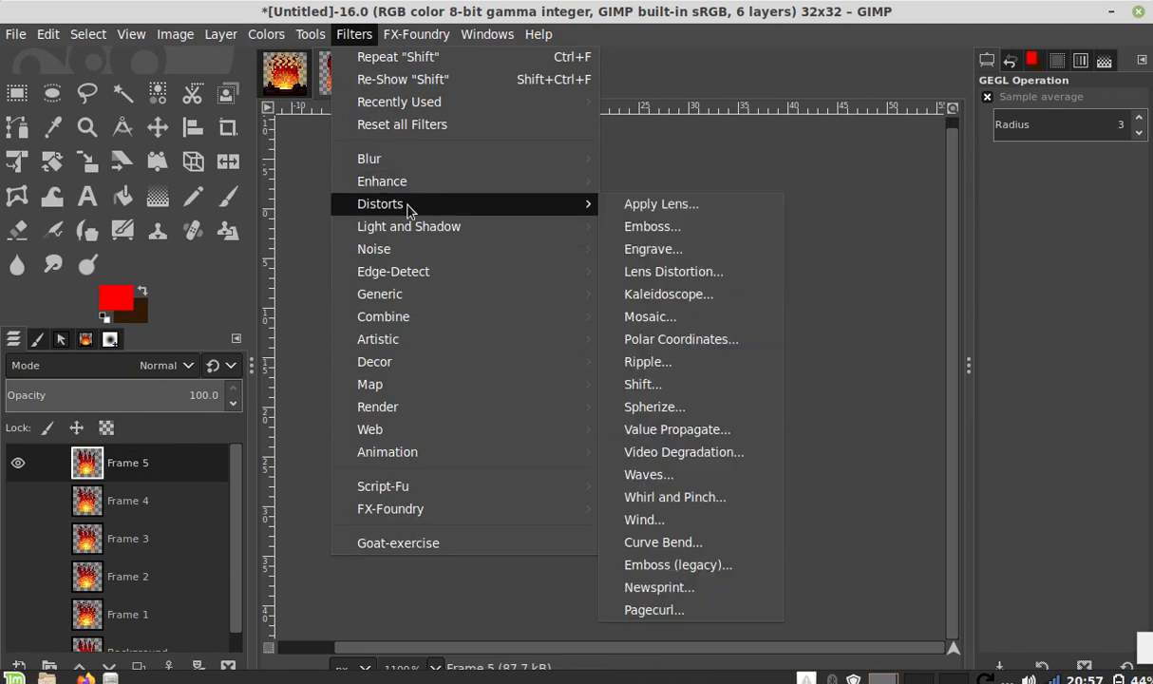
click(736, 386)
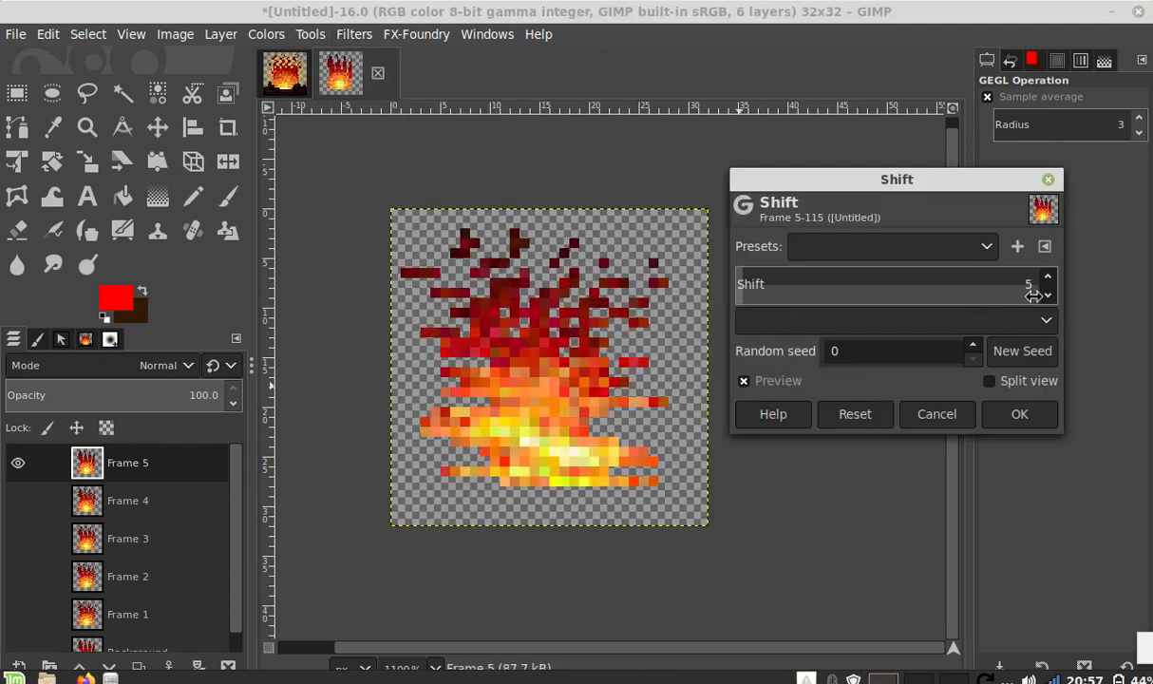
click(1048, 298)
click(1048, 298)
click(1048, 298)
click(1048, 298)
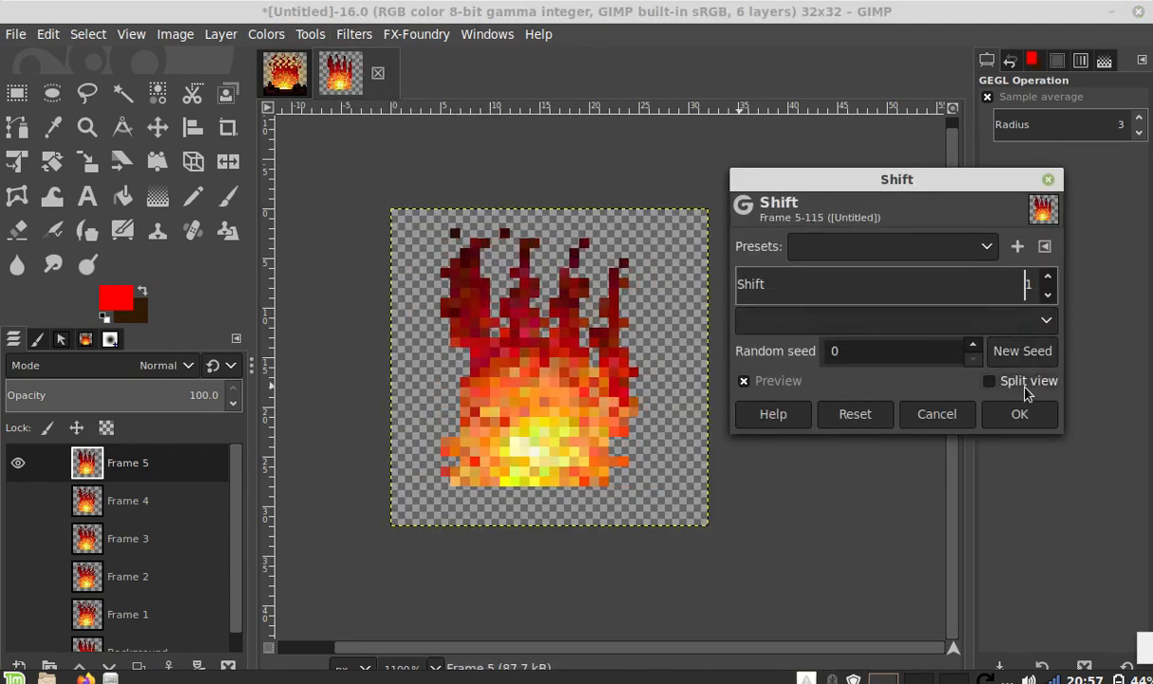
click(1027, 352)
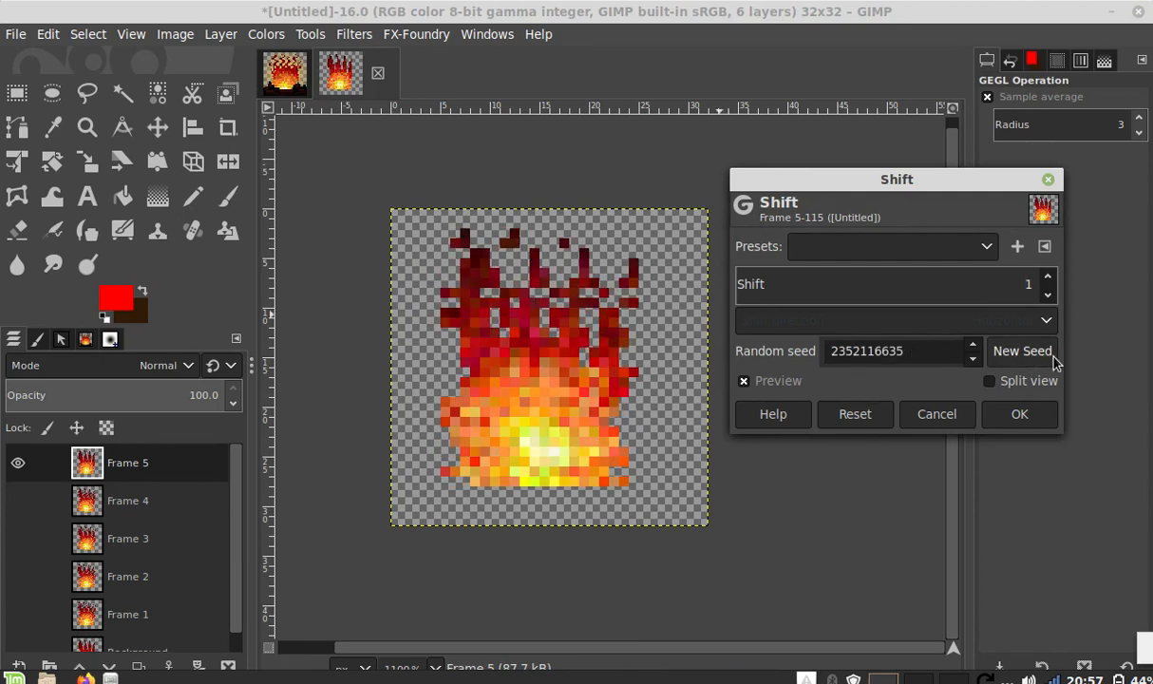
click(1018, 414)
Step: Make the Background layer visible and hide Frame 5
scroll(394, 290, down, 2)
scroll(362, 372, up, 1)
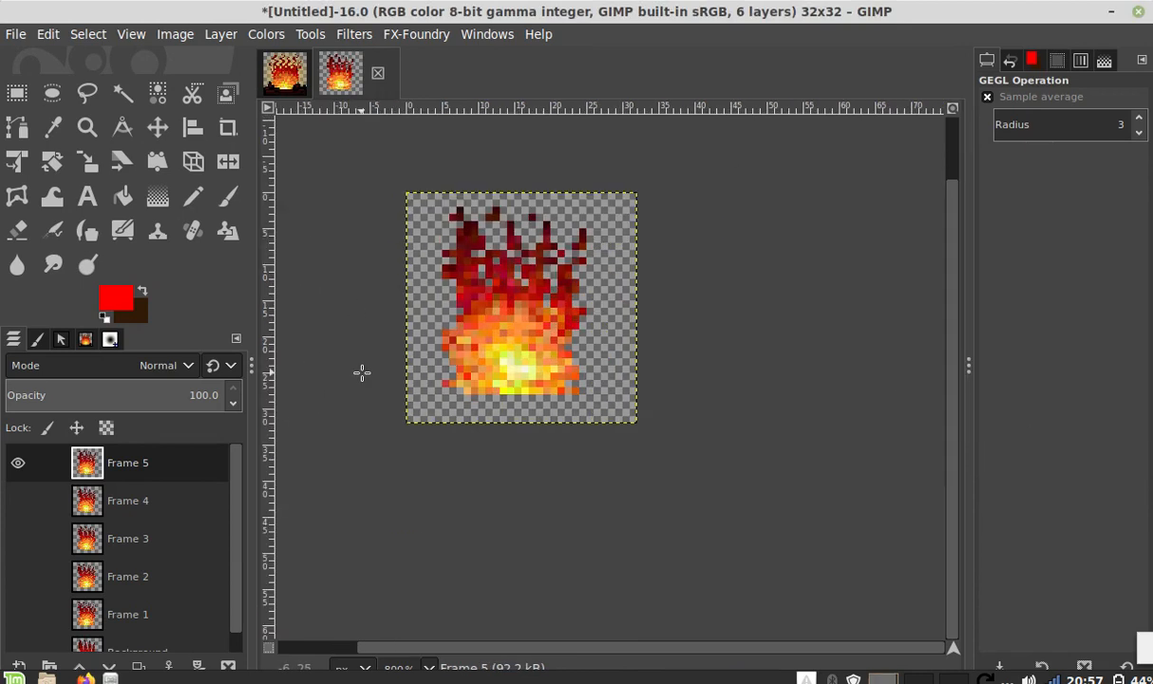
scroll(173, 485, down, 1)
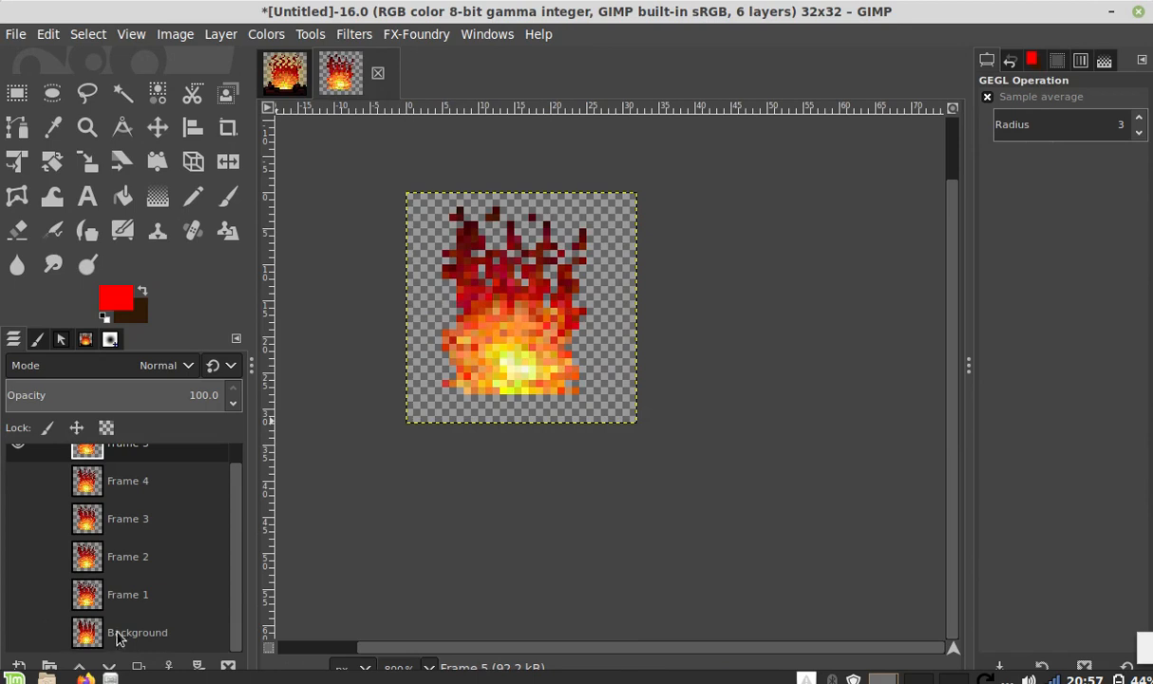
scroll(135, 601, up, 1)
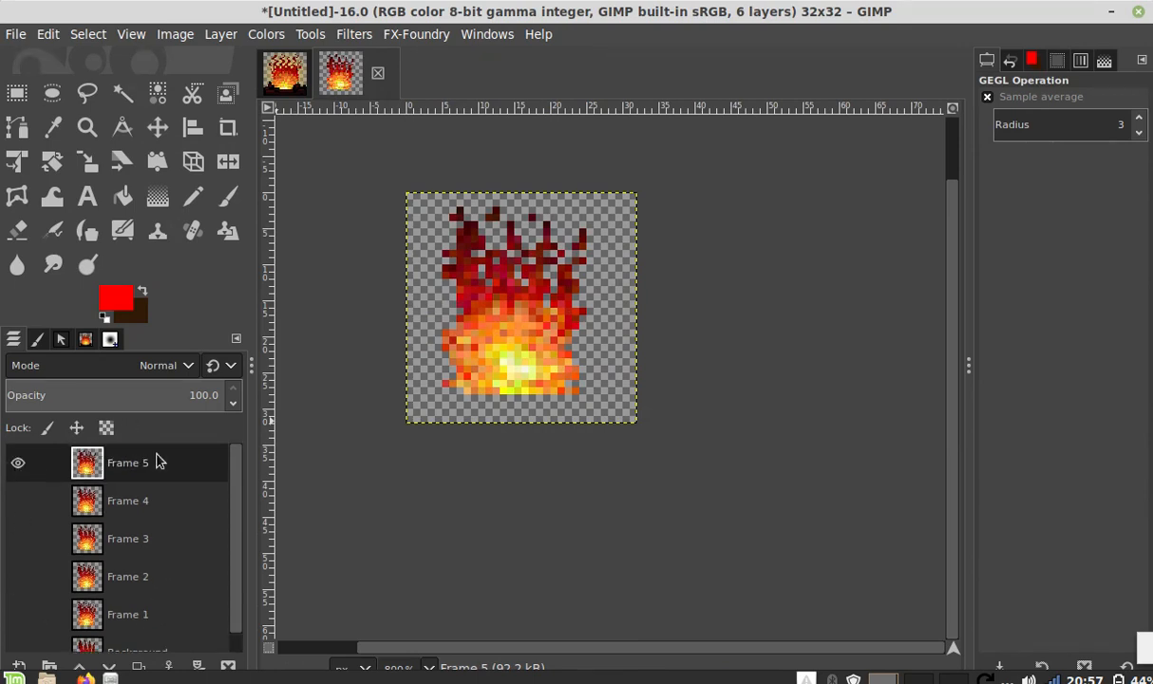
scroll(133, 550, down, 1)
click(147, 628)
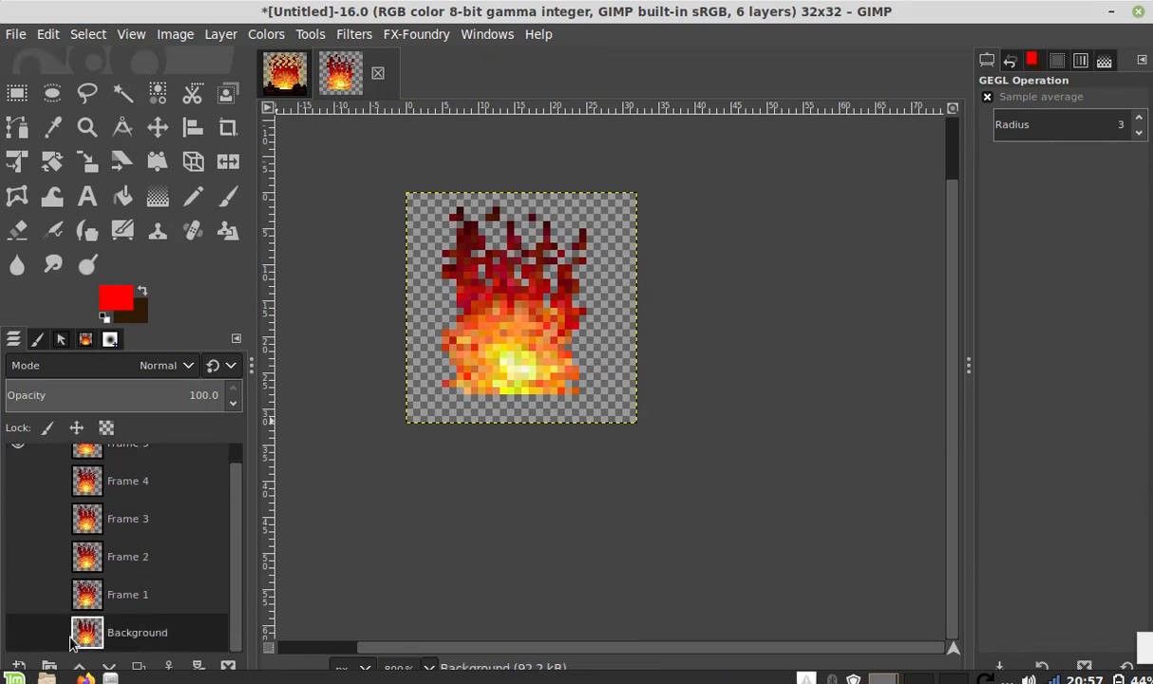
click(19, 632)
scroll(14, 511, up, 1)
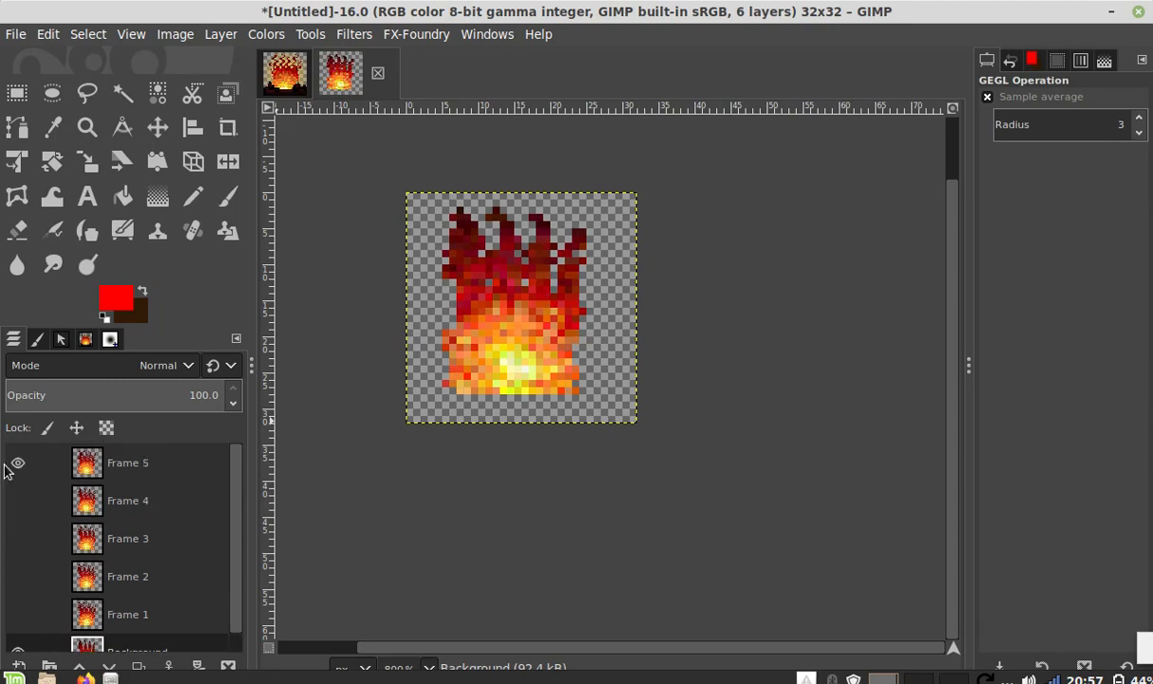
click(17, 466)
scroll(211, 514, down, 1)
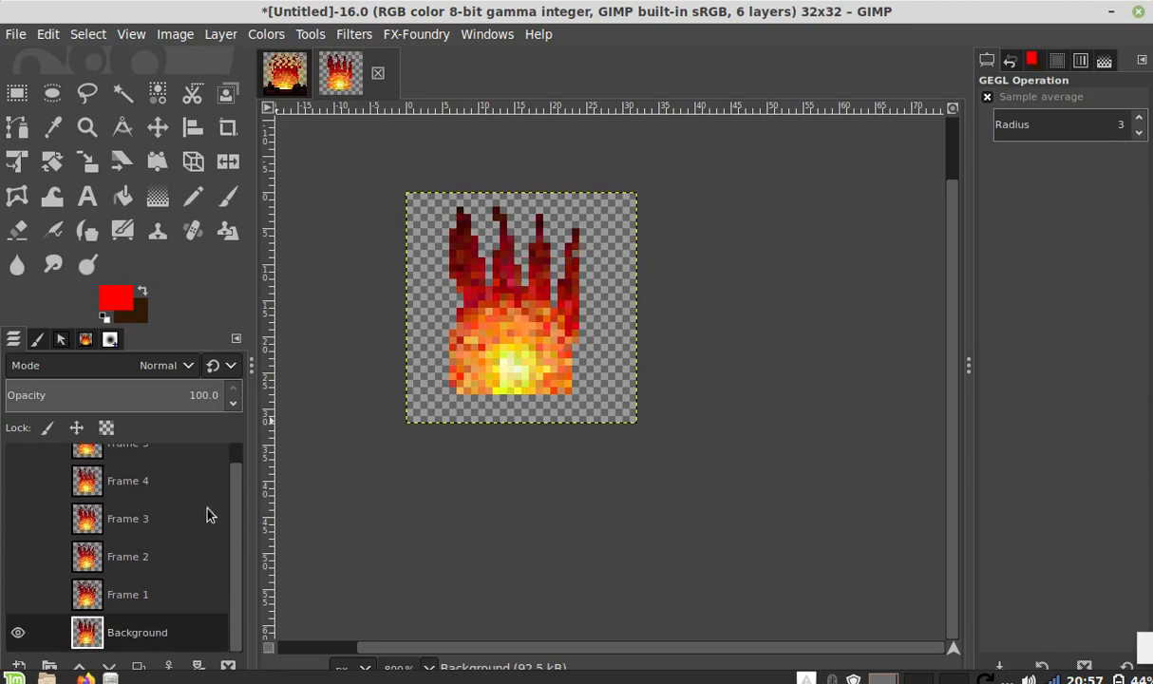
Step: Delete the Background layer and make the Frame 5 layer visible
right_click(134, 632)
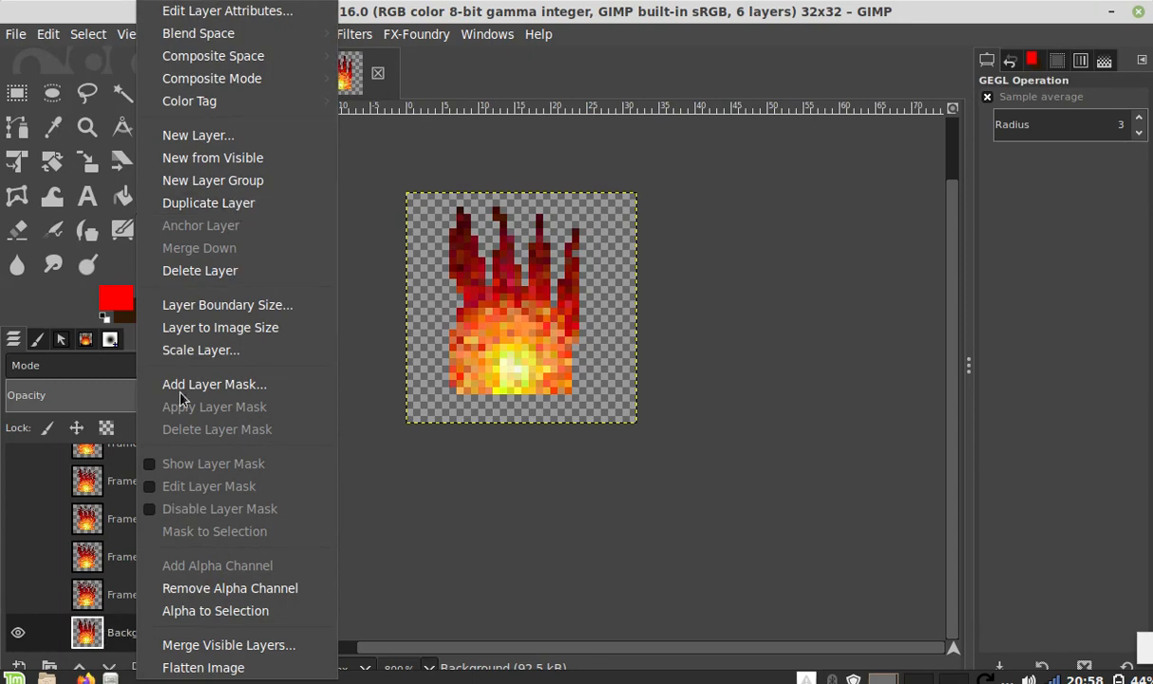
click(232, 276)
key(Home)
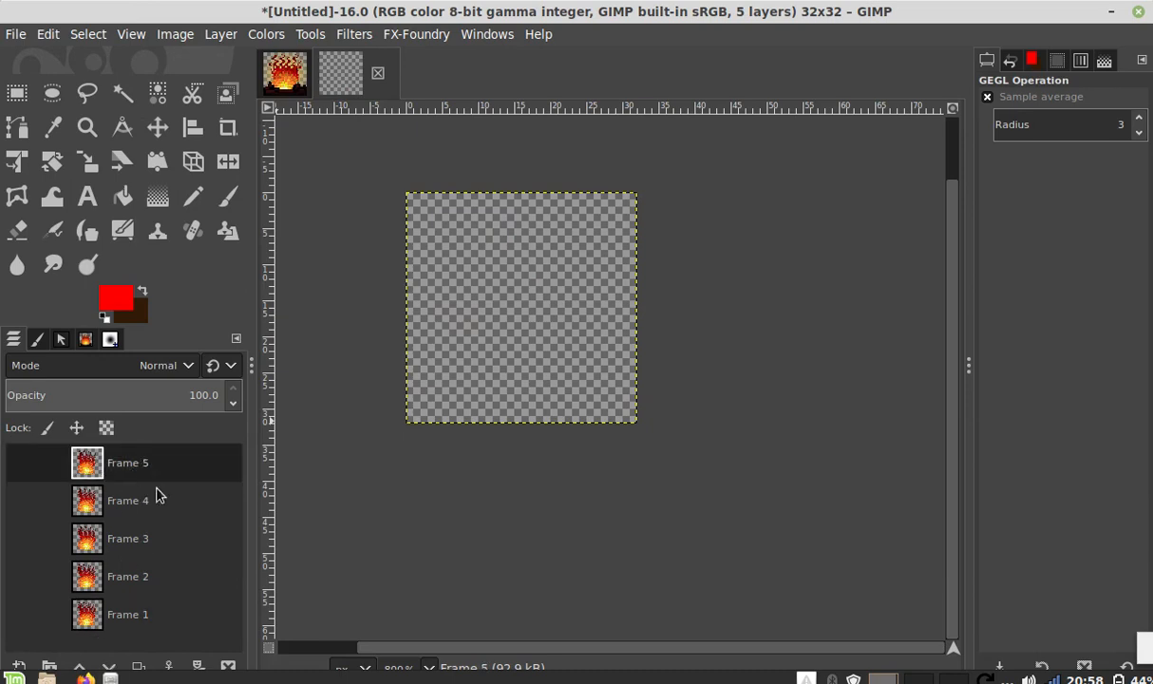
click(20, 463)
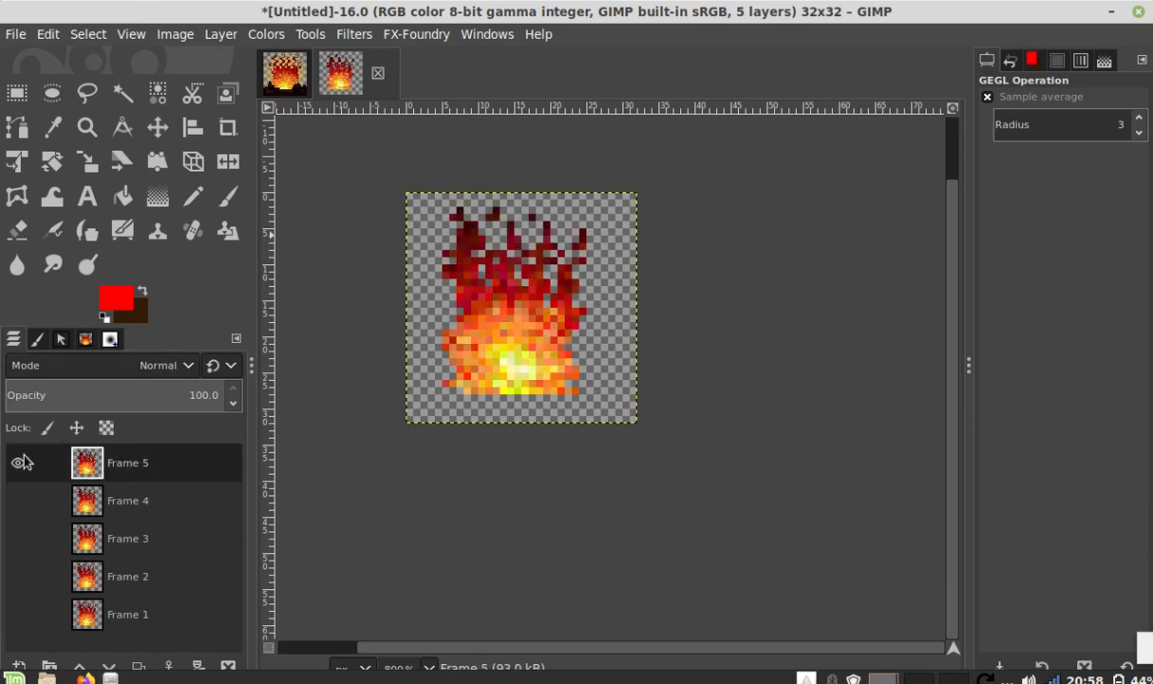
Step: Open the animation playback preview, enlarge its window and choose One frame per layer (replace)
click(351, 35)
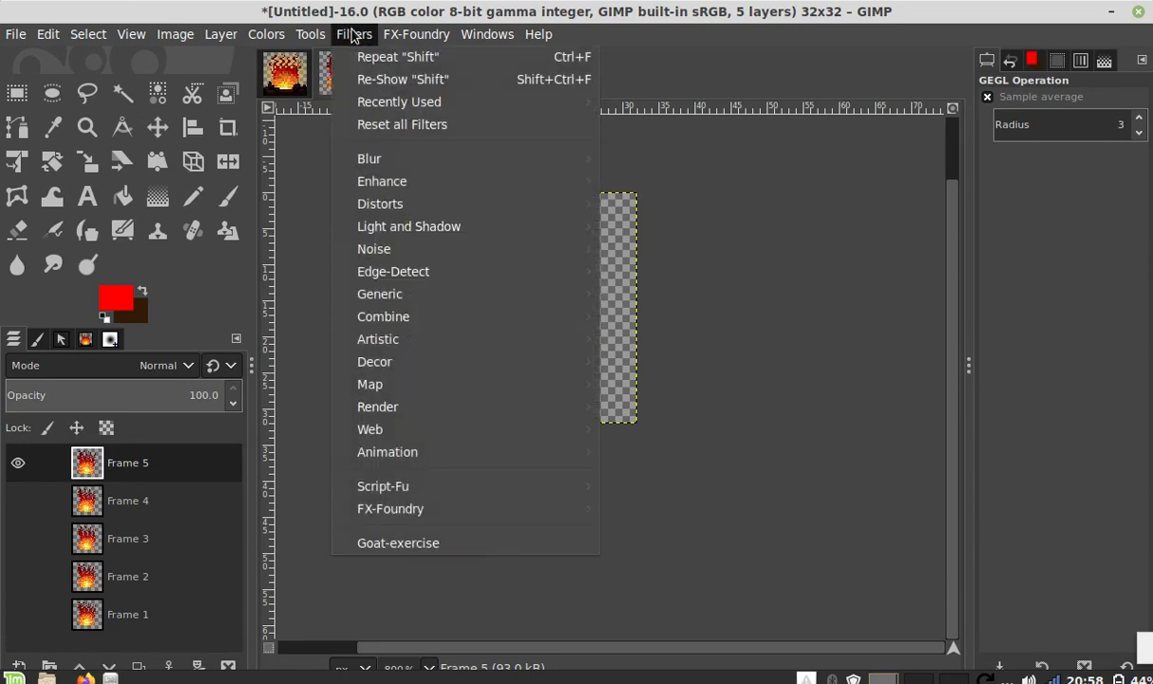
mouse_move(419, 453)
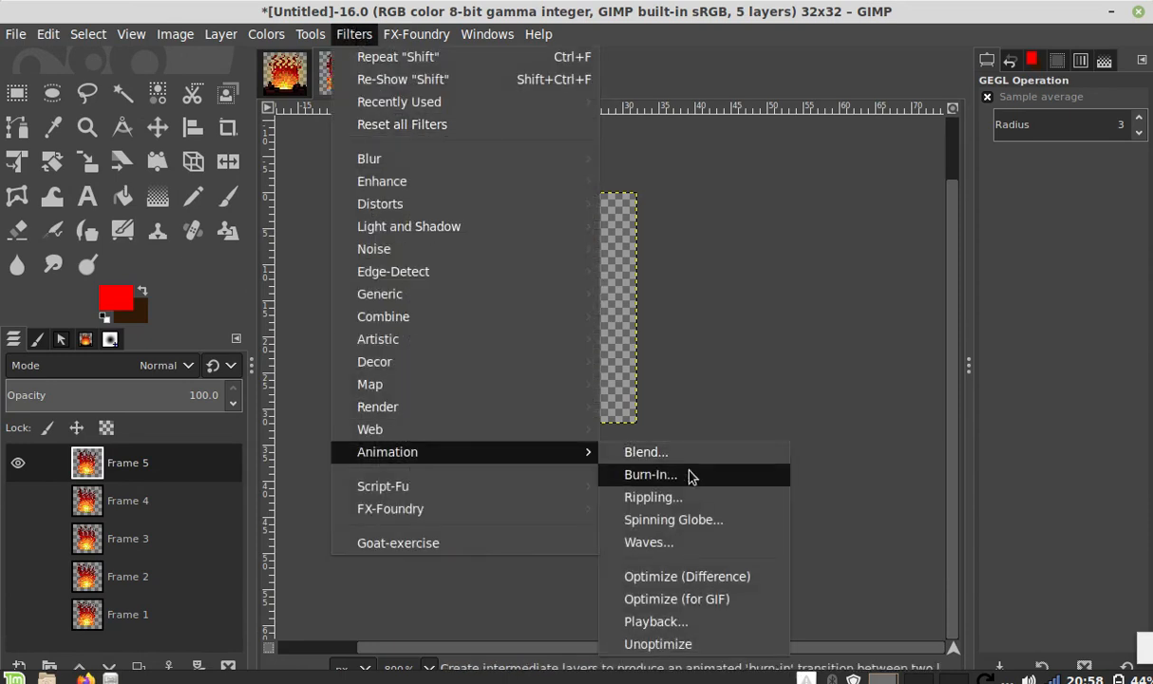
click(707, 620)
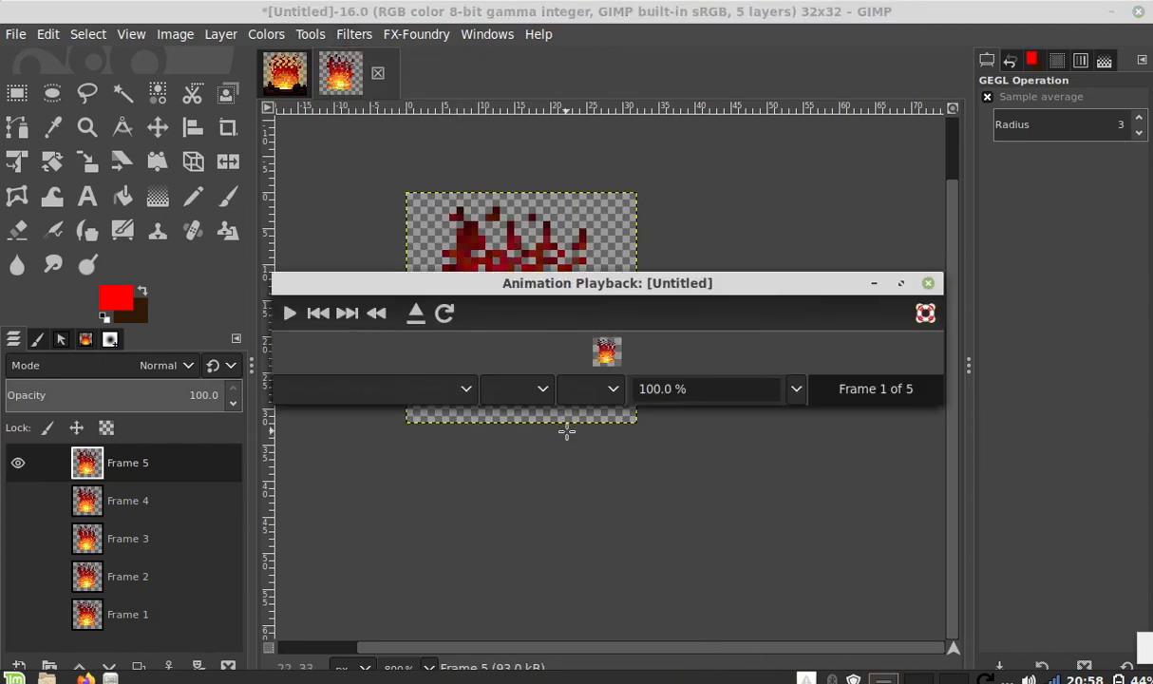
drag(938, 403, 932, 524)
click(390, 514)
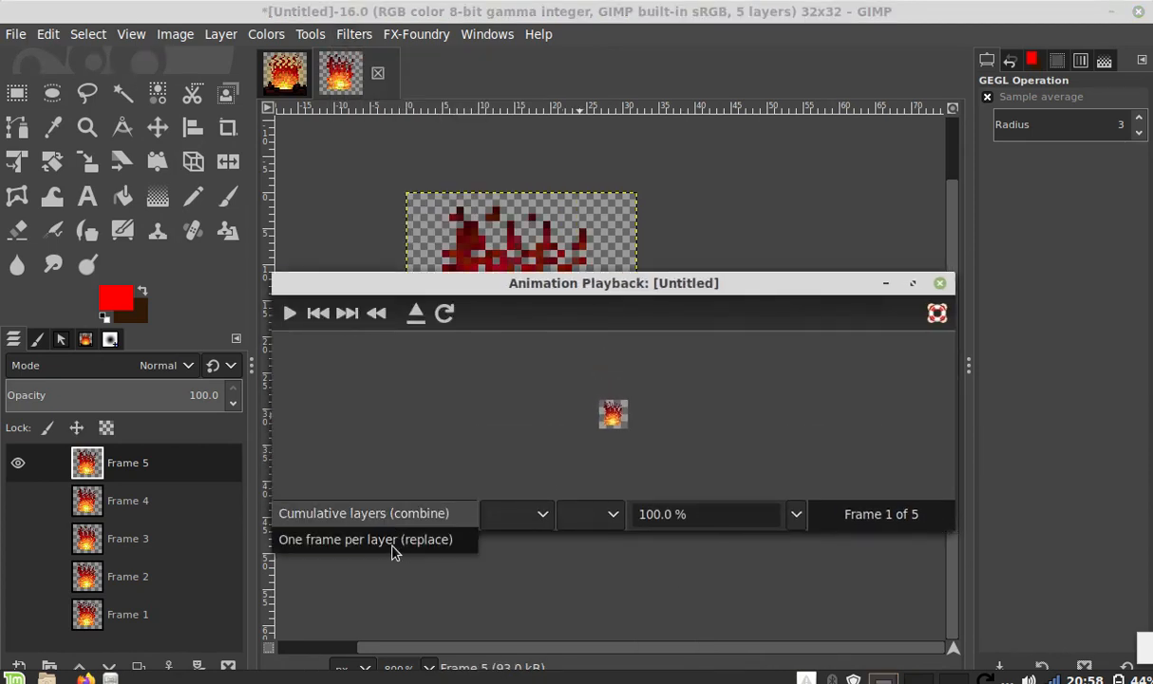
click(393, 543)
Step: Set the frame rate of the animation playback to 10 fps
click(522, 525)
click(532, 518)
click(519, 517)
click(522, 541)
click(584, 518)
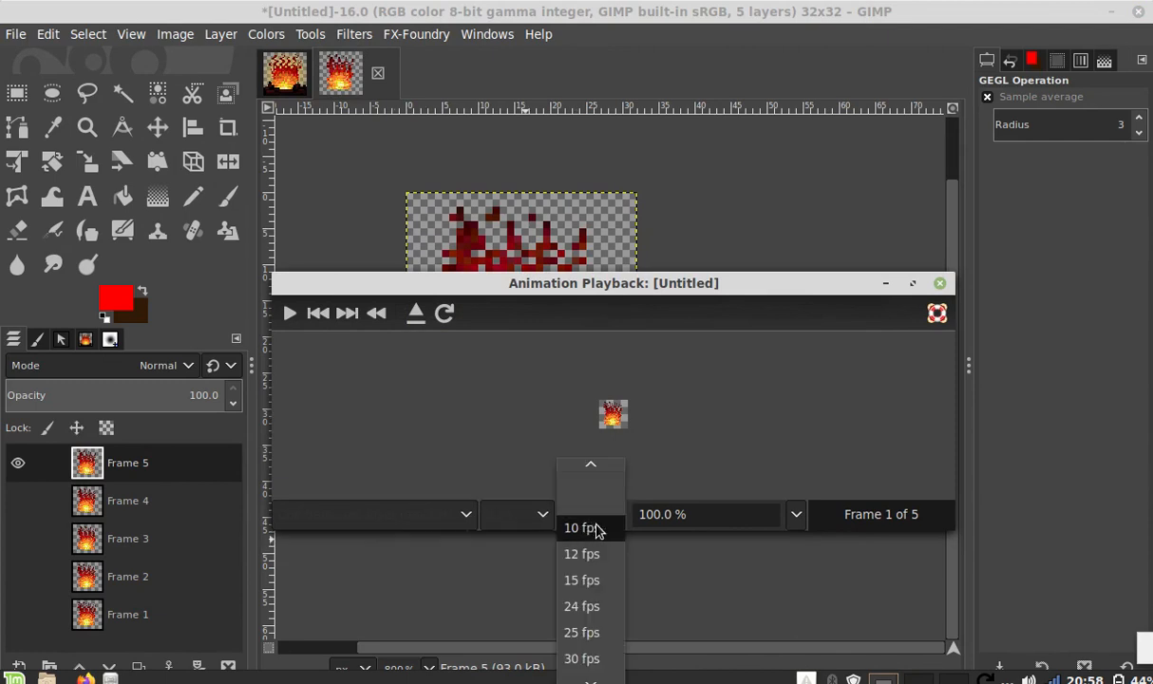
click(588, 529)
Step: Play the fire animation at 400 % zoom and close the playback preview
click(798, 513)
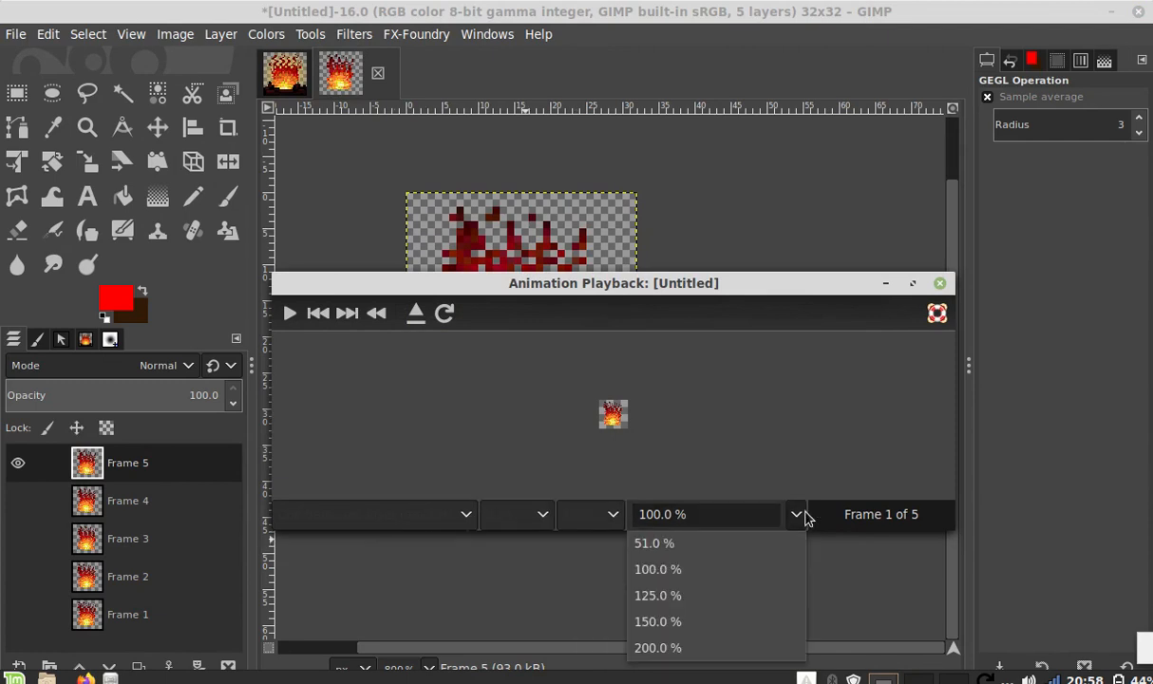
click(749, 648)
click(654, 517)
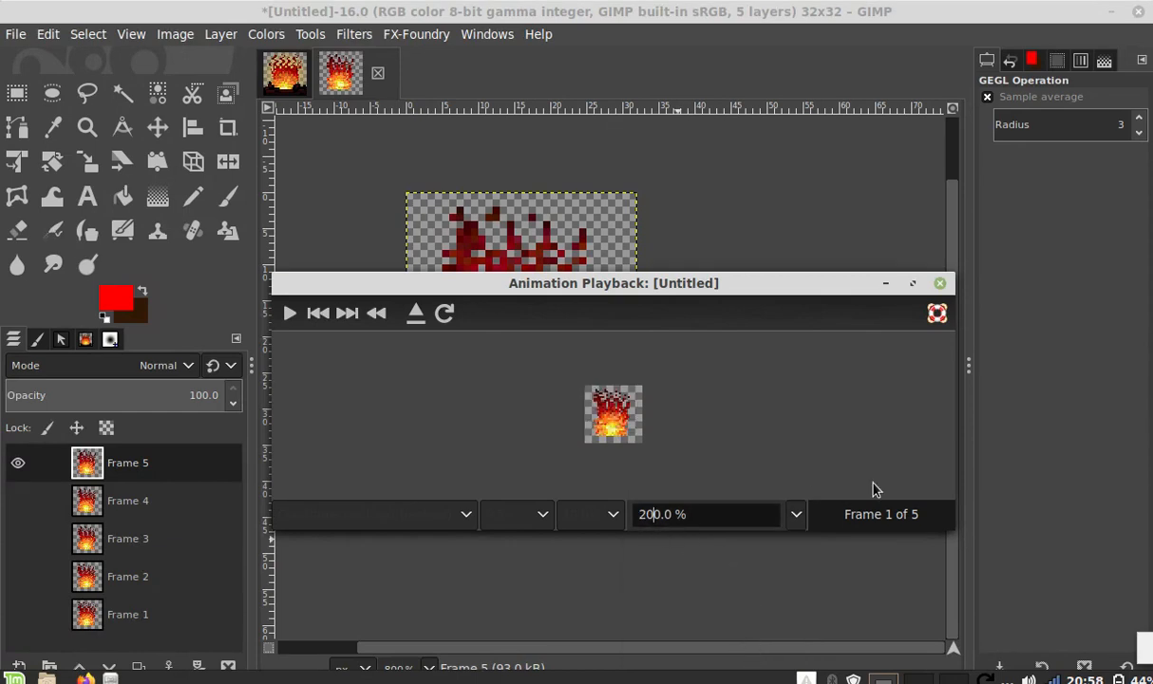
key(Return)
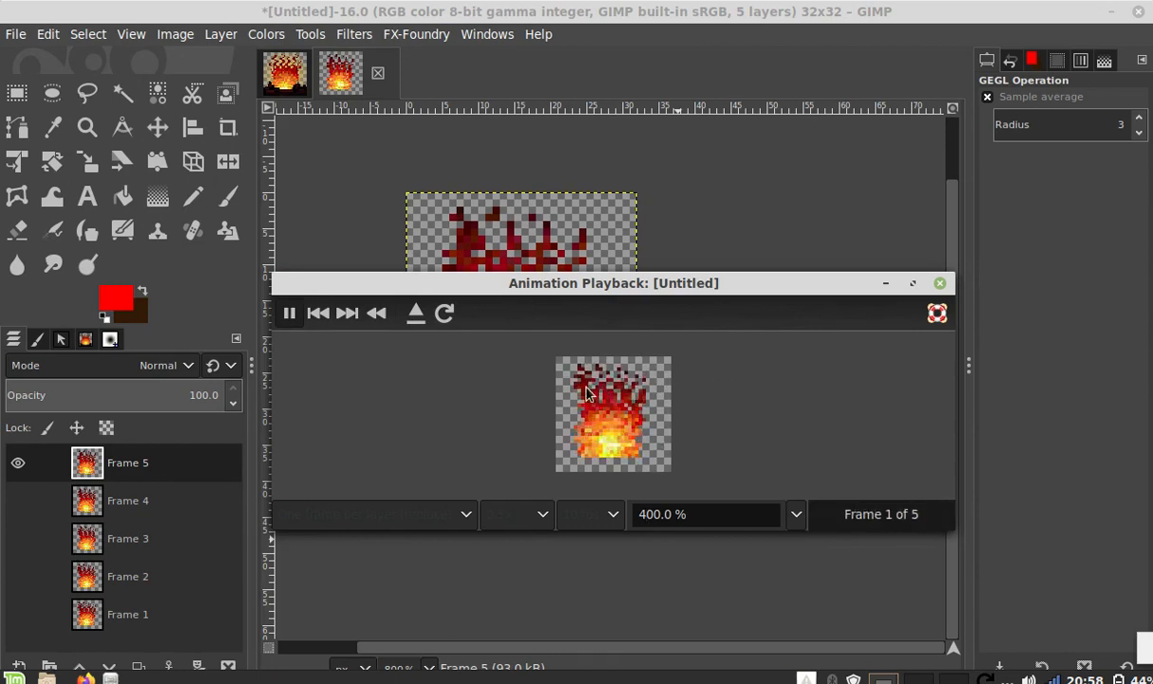
click(939, 283)
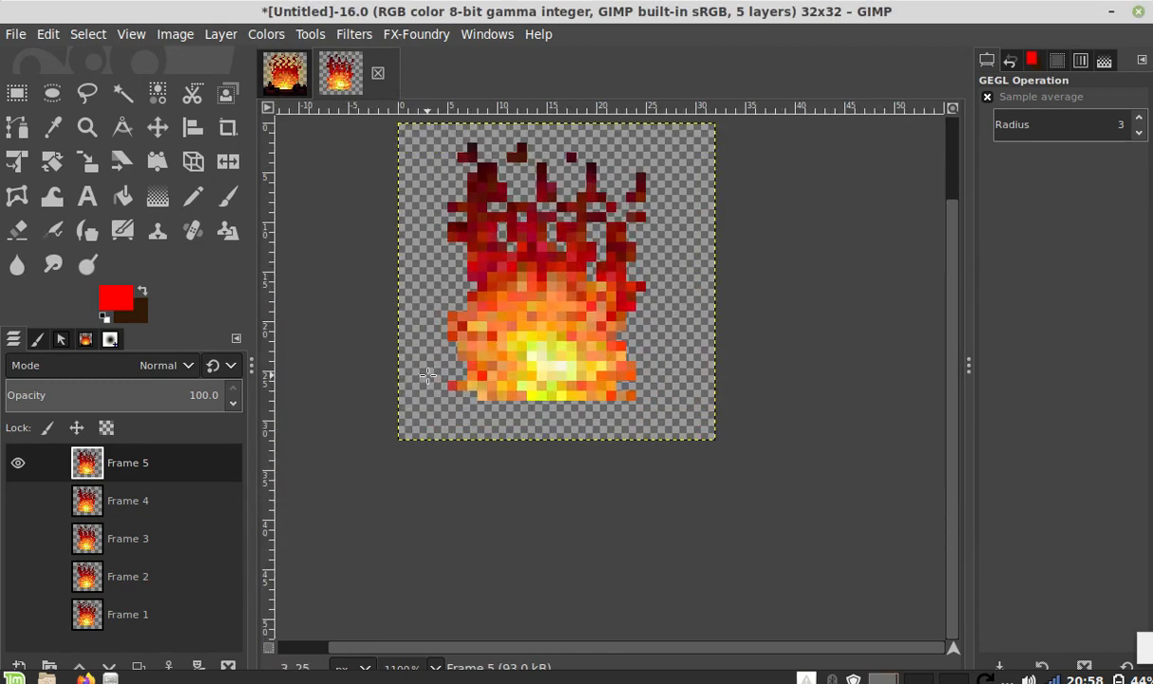
Step: Choose the Pencil tool and add a new transparent layer above Frame 5
ctrl+scroll(669, 395, up, 1)
ctrl+scroll(462, 362, up, 1)
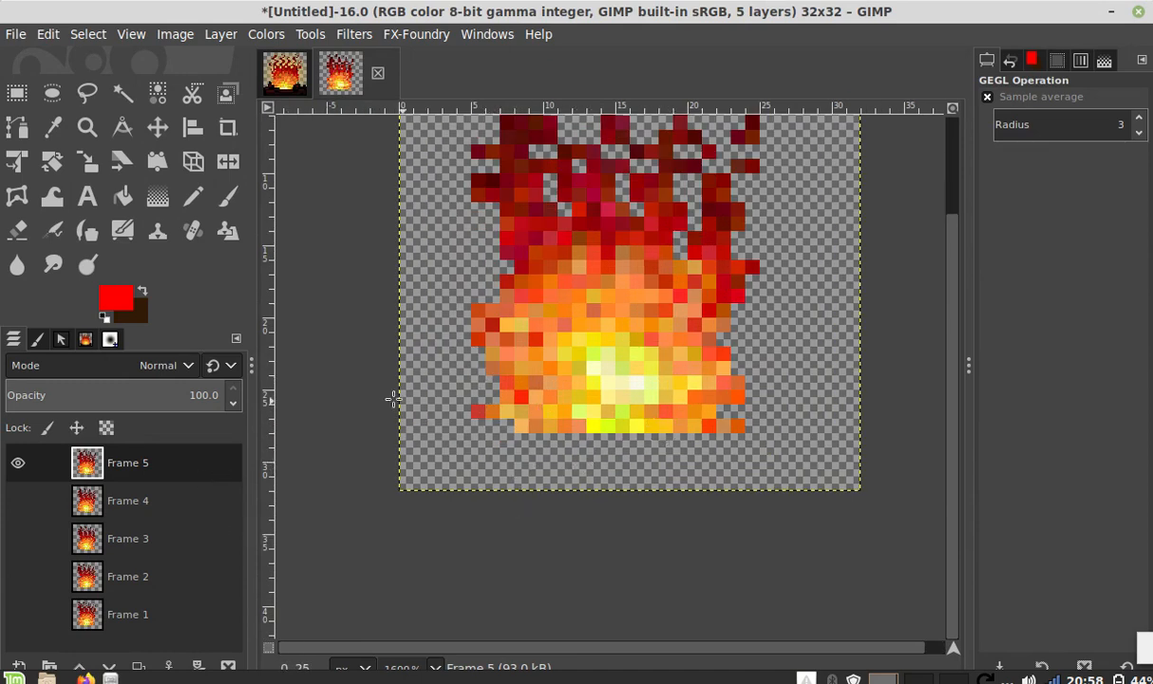
click(191, 201)
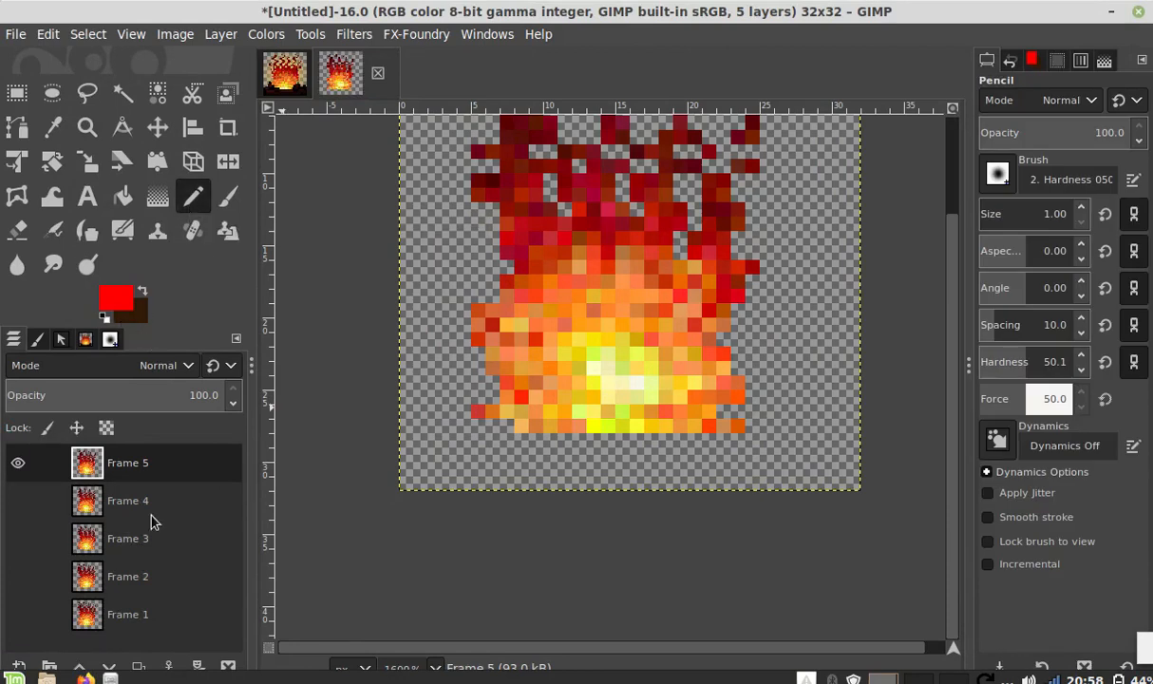
click(220, 34)
click(252, 54)
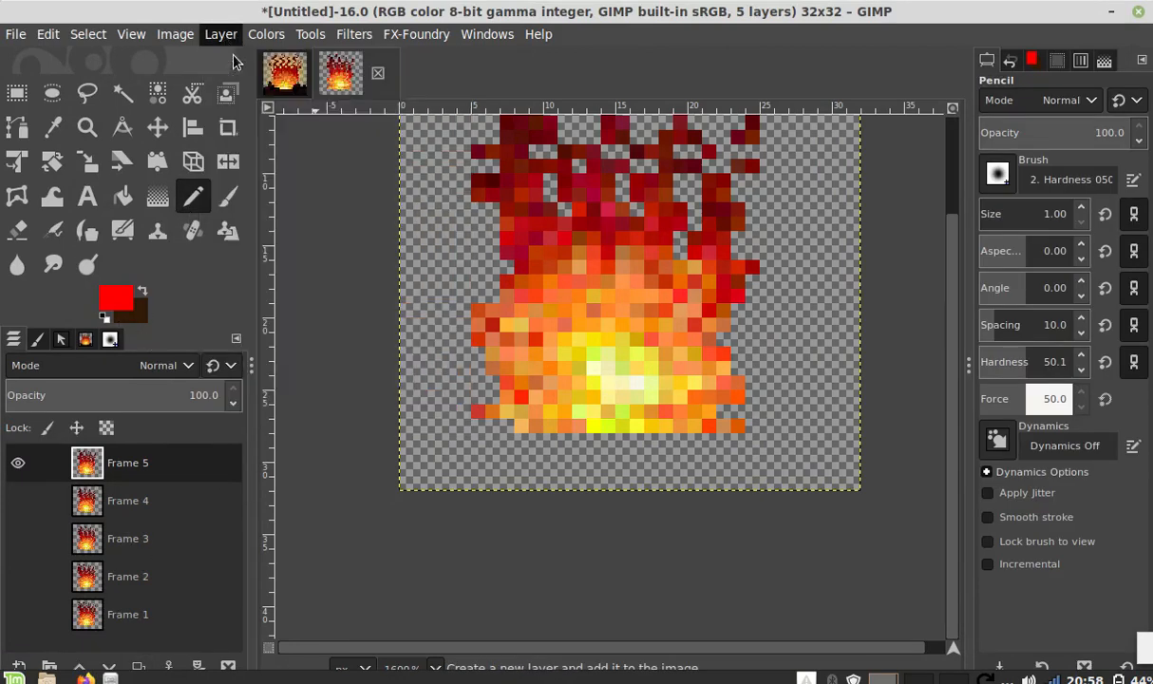
click(812, 609)
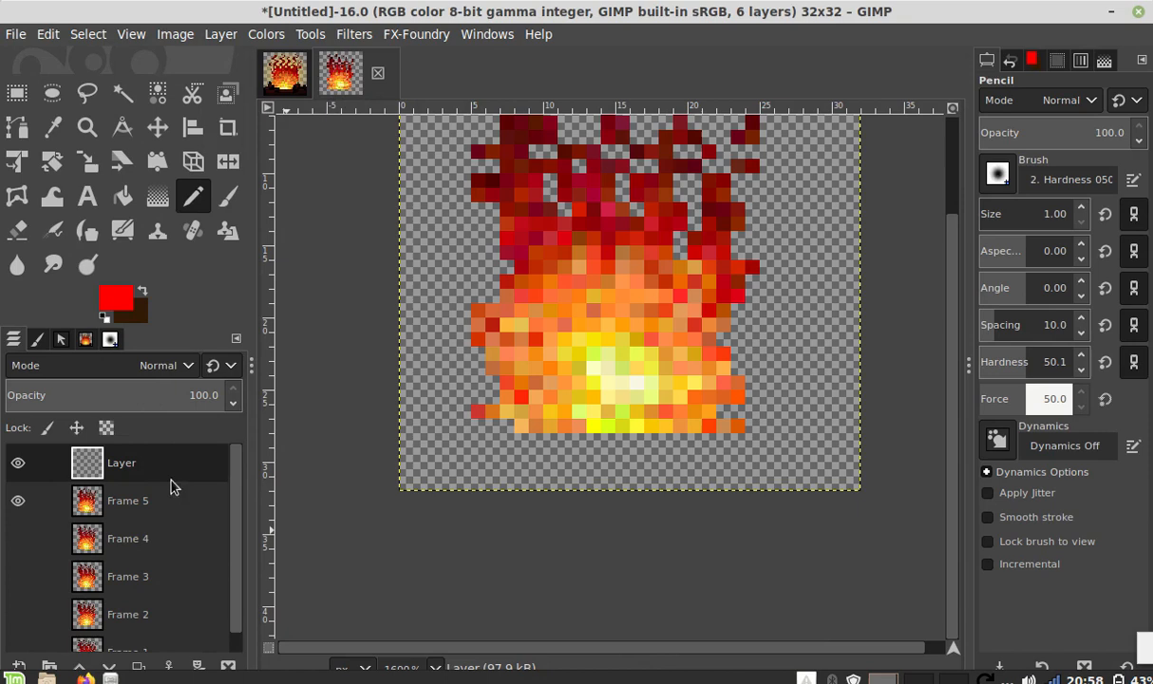
Step: Set the foreground colour to black (000000)
click(128, 305)
drag(116, 245, 180, 333)
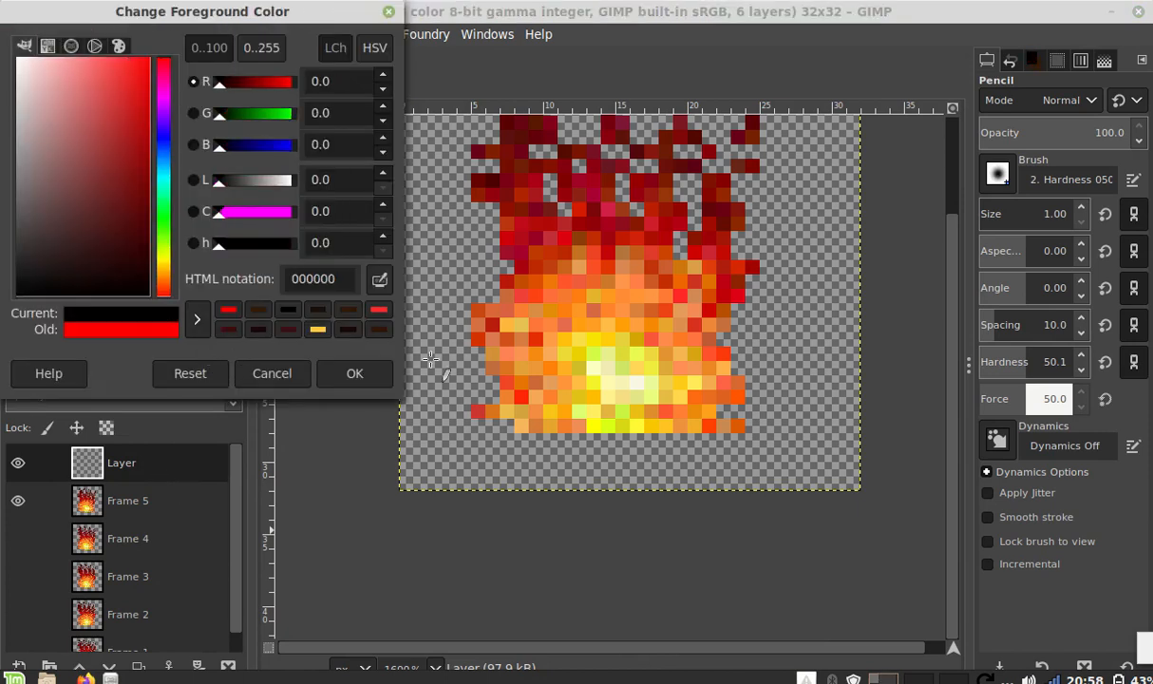
click(375, 378)
Step: Draw a black log outline about 15 px wide under the flame's left half, reaching the canvas's lower-left corner
click(421, 414)
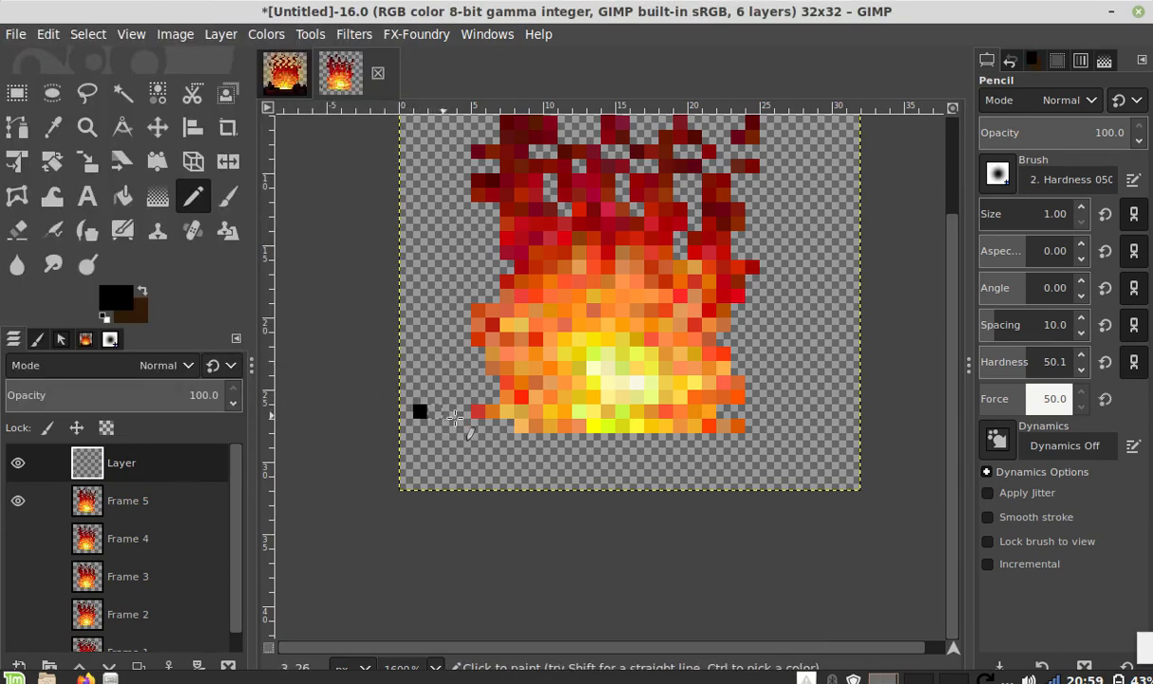
shift+click(587, 438)
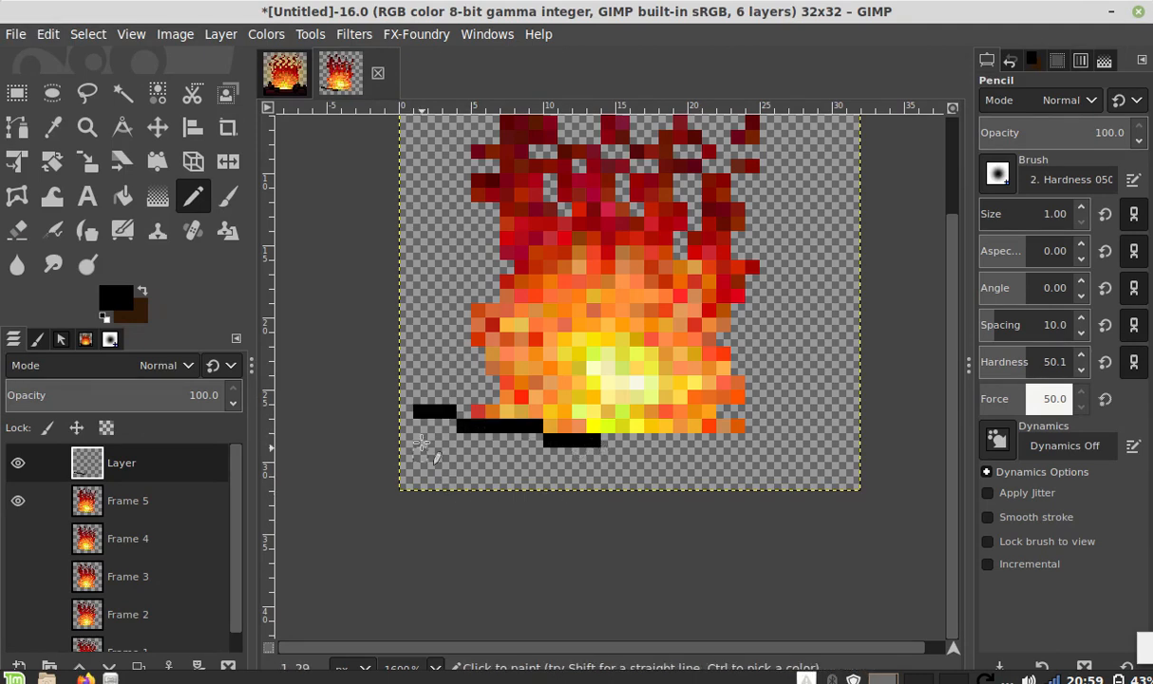
drag(406, 424, 394, 462)
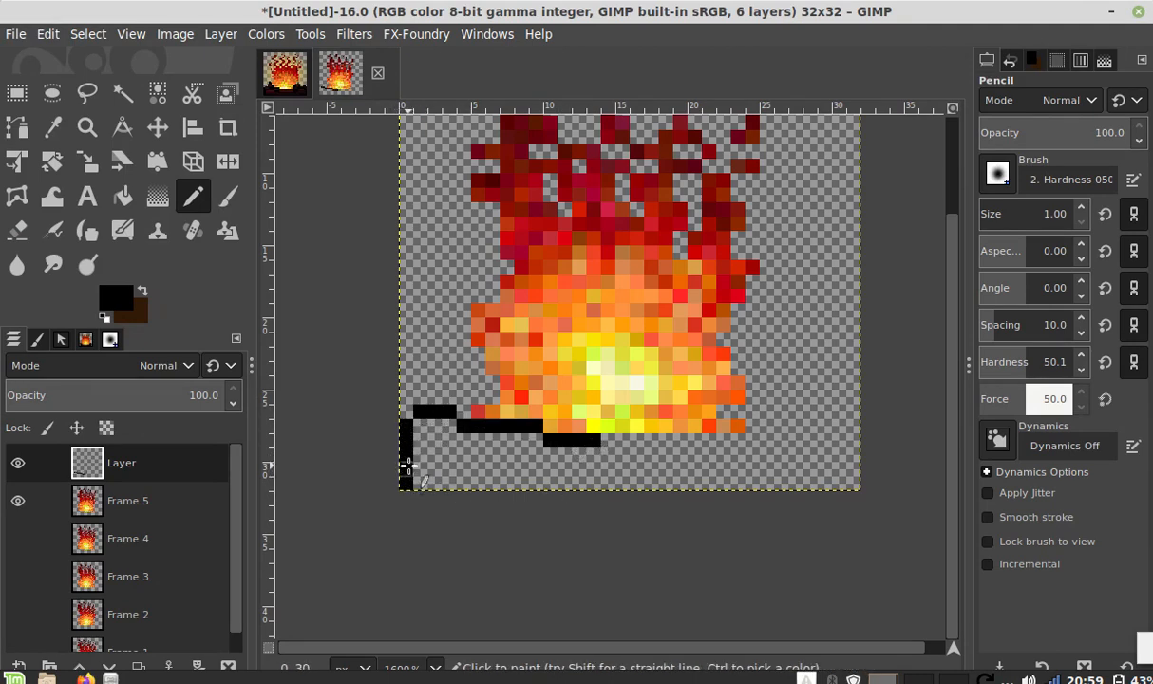
shift+click(608, 483)
Step: Extend the black log outline under the flame's right half, up to about 29 px across at the canvas's bottom edge
mouse_move(595, 455)
mouse_down()
mouse_move(605, 442)
mouse_move(598, 472)
mouse_move(652, 424)
mouse_move(709, 414)
mouse_up()
shift+click(767, 397)
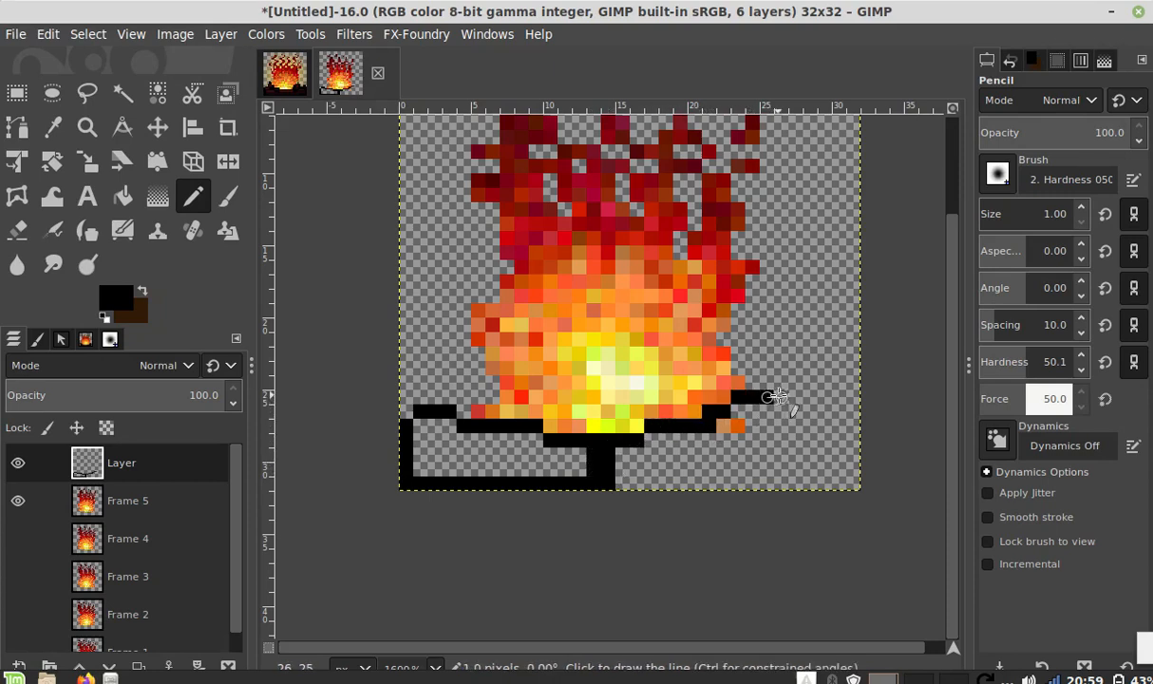
shift+click(794, 439)
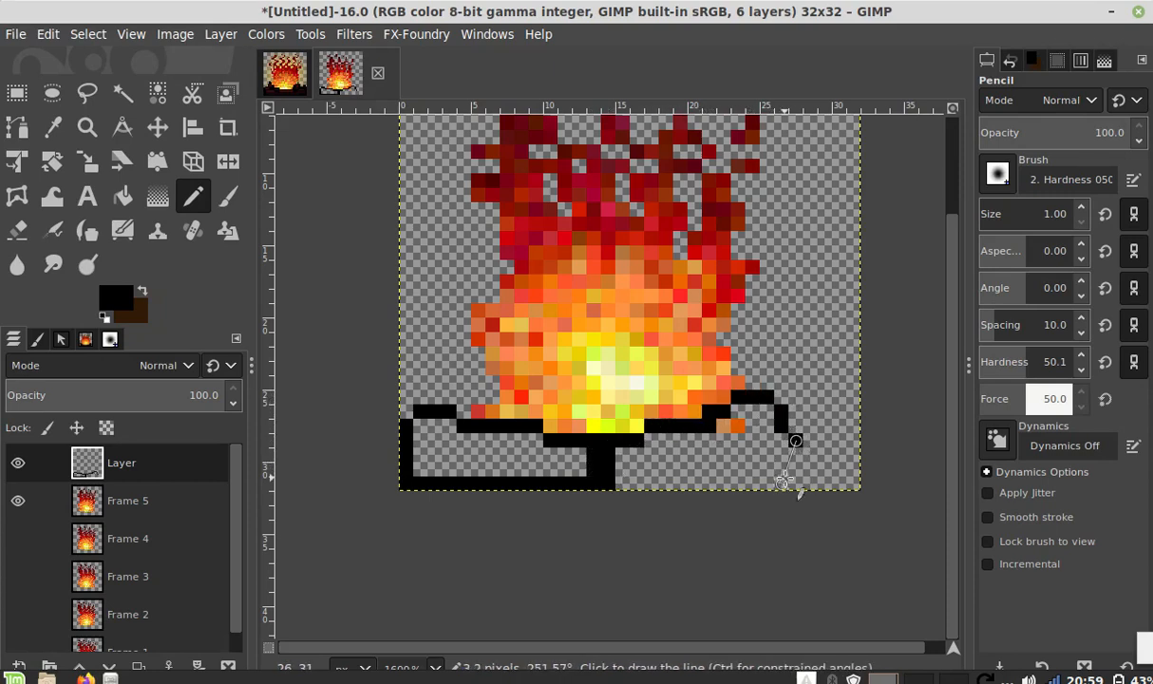
shift+click(683, 497)
shift+click(638, 440)
key(ctrl+z)
click(651, 441)
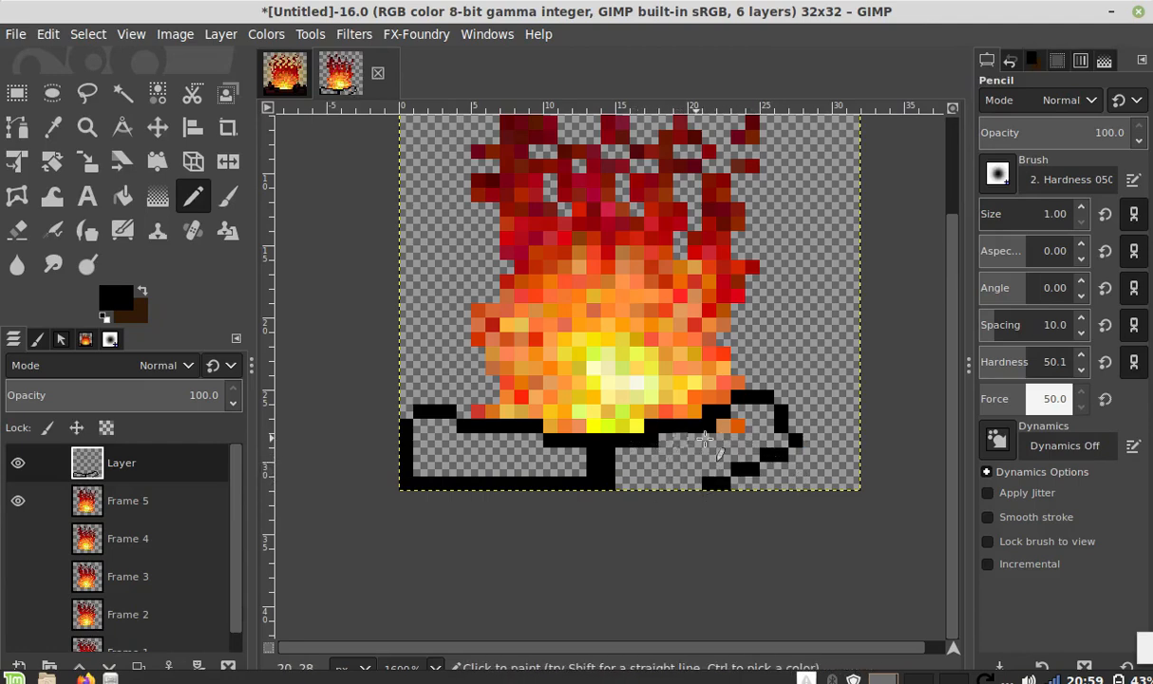
shift+click(777, 440)
drag(795, 447, 803, 493)
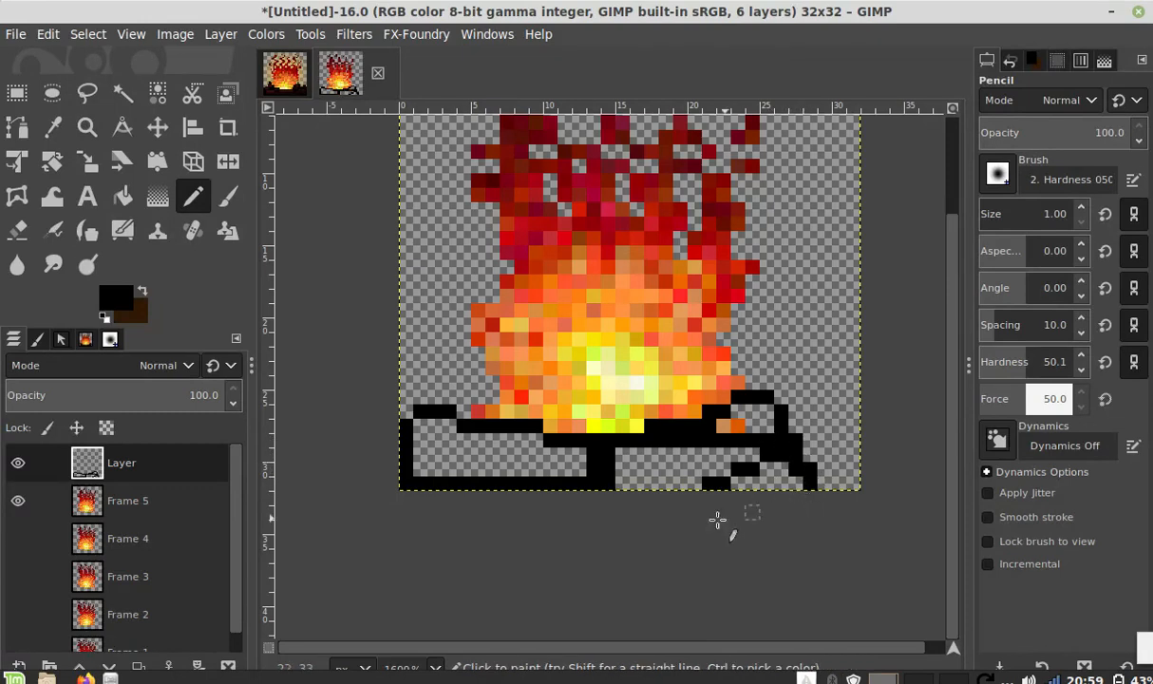
Step: Thicken the black log outline beneath the flame's base with the Pencil, undoing the stray stroke near the canvas's left edge
drag(707, 484, 724, 483)
drag(493, 410, 407, 360)
key(ctrl+z)
mouse_move(645, 451)
mouse_down()
mouse_move(518, 433)
mouse_move(716, 429)
mouse_up()
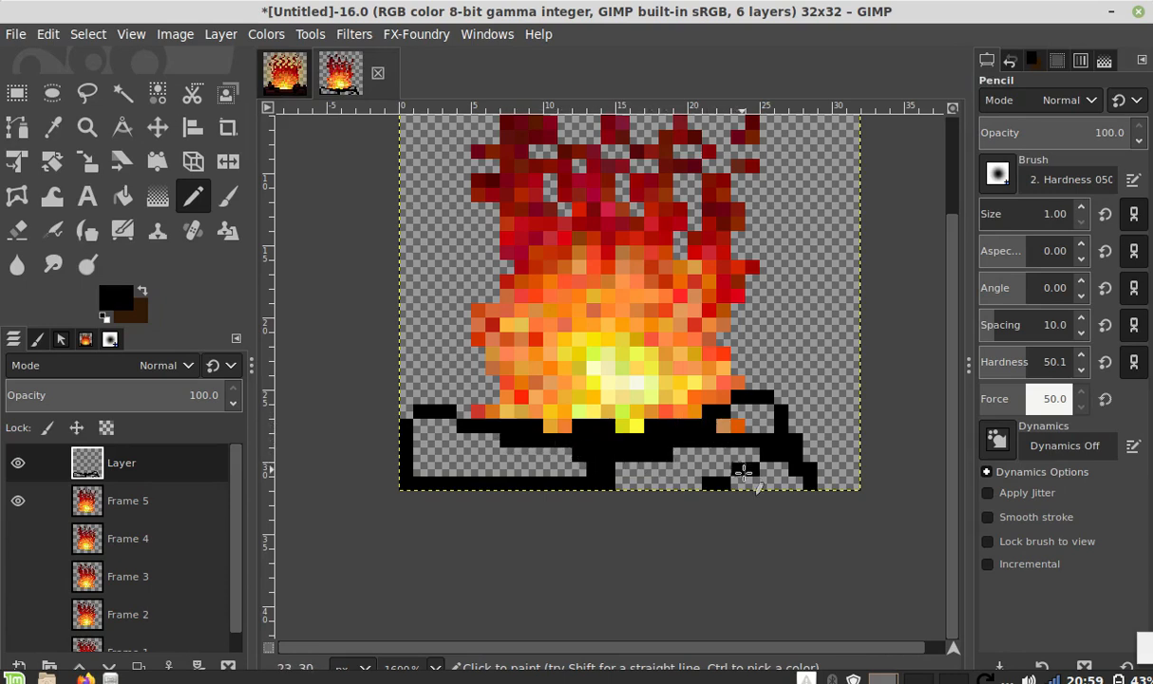
Step: Fill the enclosed areas of the log outlines with dark brown using Bucket Fill
scroll(737, 483, up, 3)
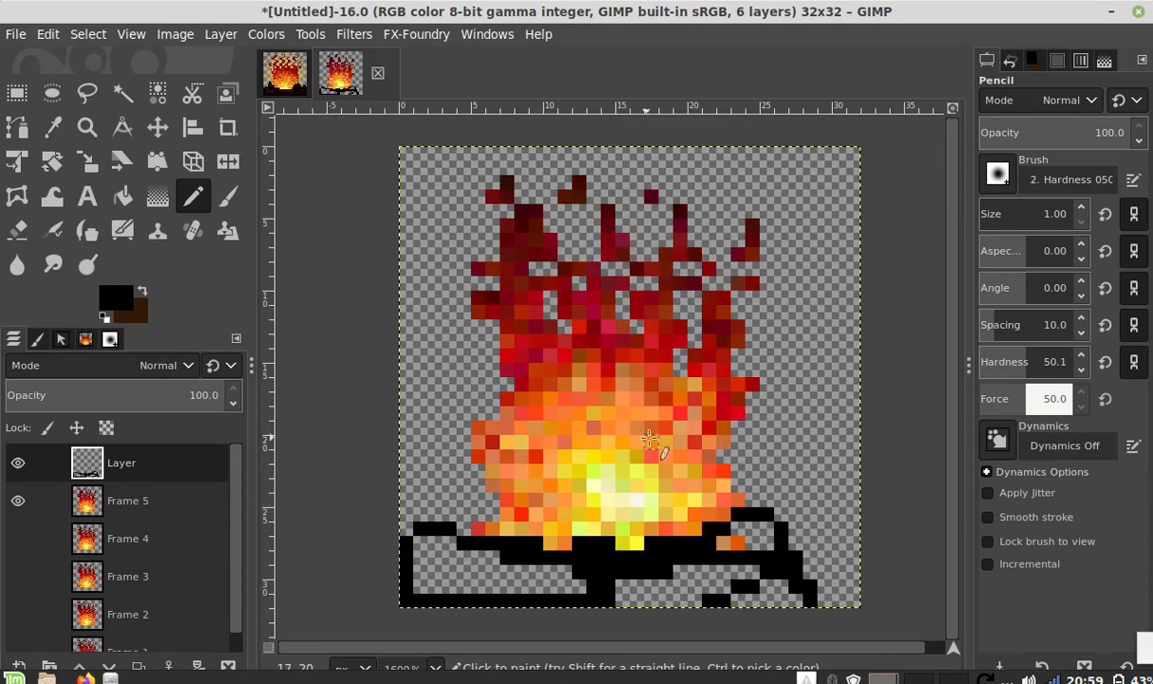
click(141, 296)
scroll(396, 327, down, 1)
scroll(466, 352, up, 1)
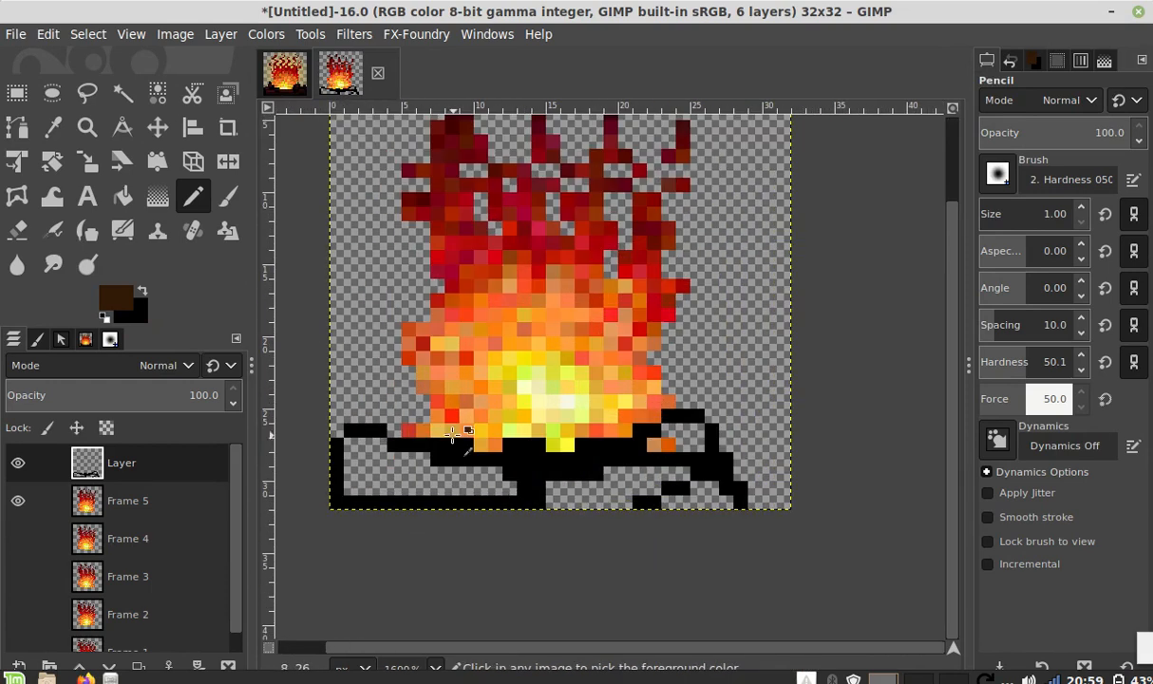
click(123, 196)
click(417, 456)
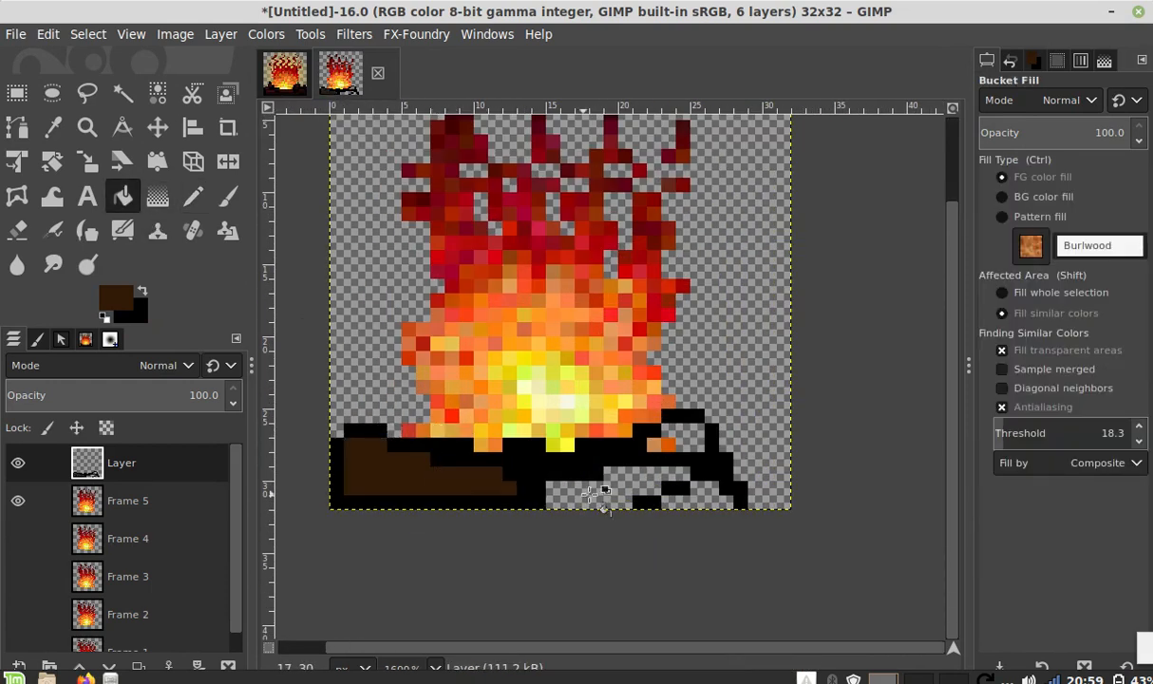
click(589, 480)
click(707, 499)
click(676, 445)
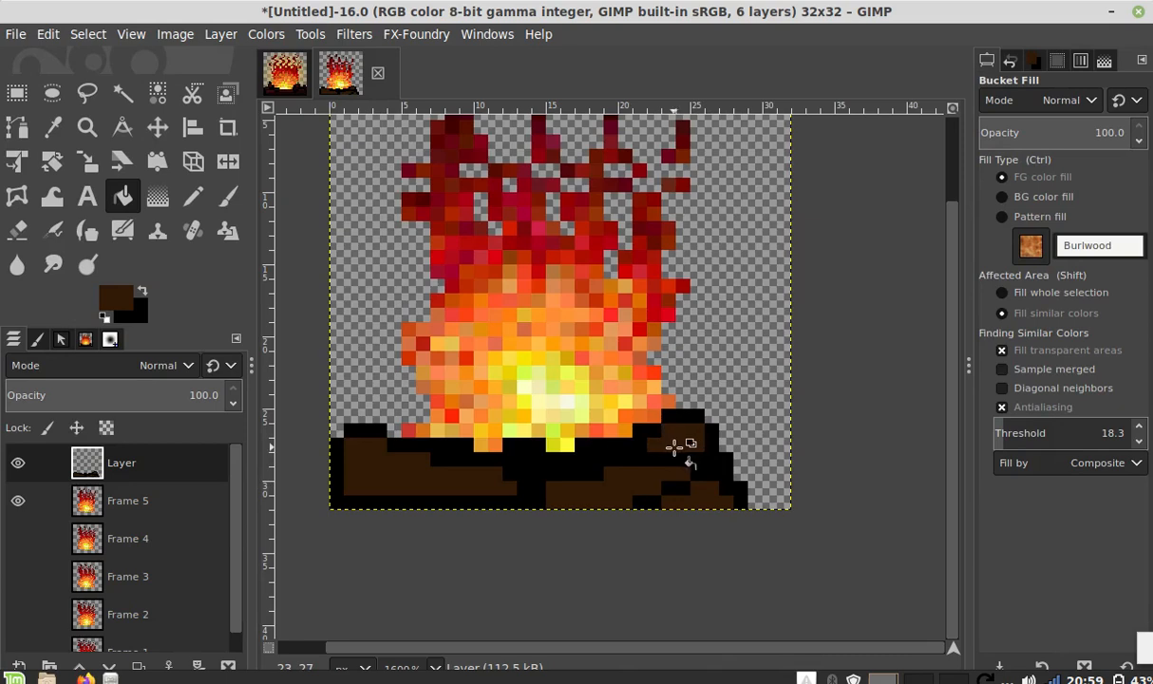
Step: Choose a slightly lighter brown and draw highlight pixels across the brown areas of the logs with the Pencil
scroll(710, 456, down, 2)
scroll(630, 454, up, 2)
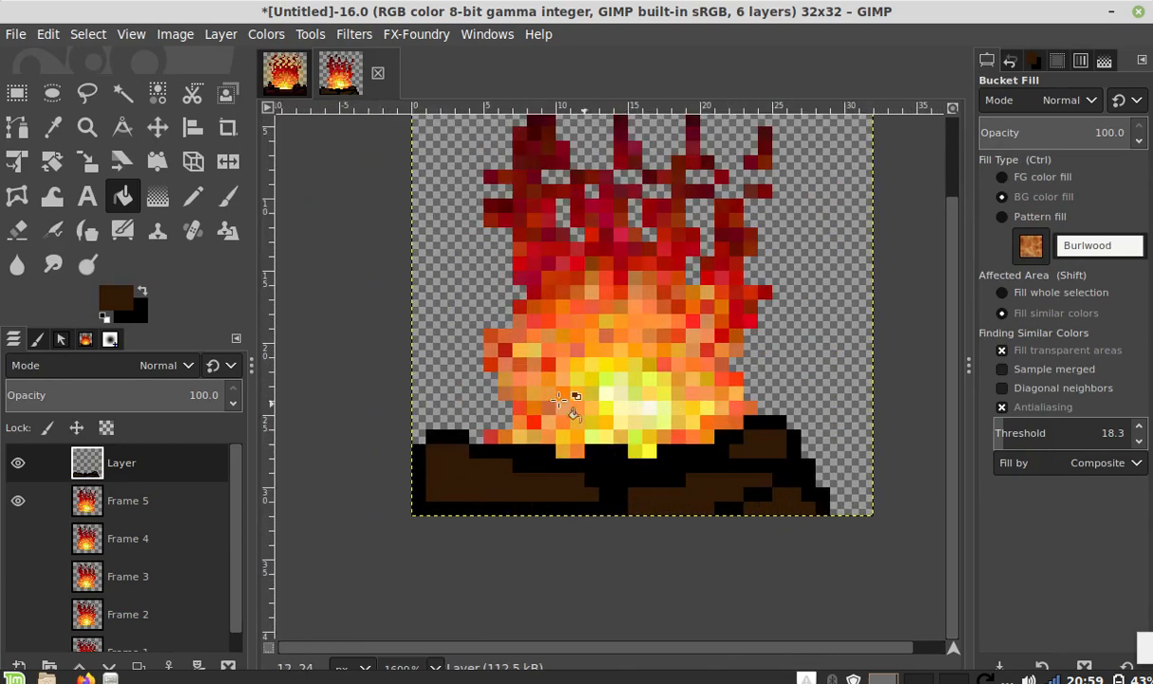
click(117, 298)
drag(150, 254, 134, 227)
click(354, 373)
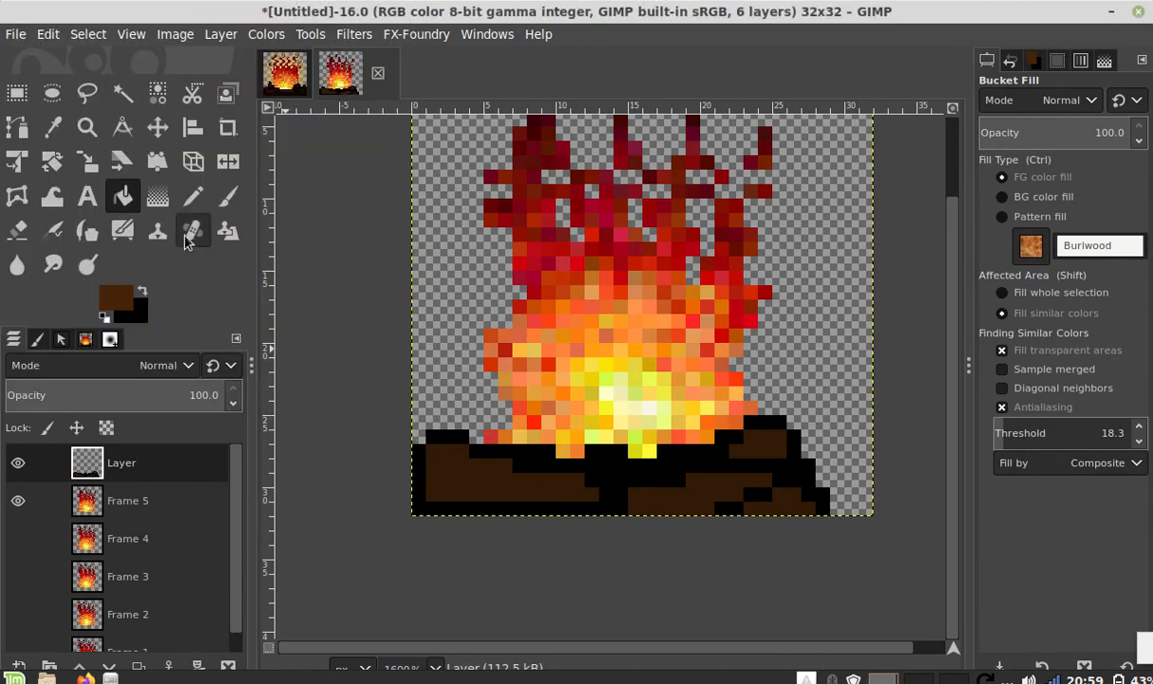
click(193, 195)
key(ctrl+z)
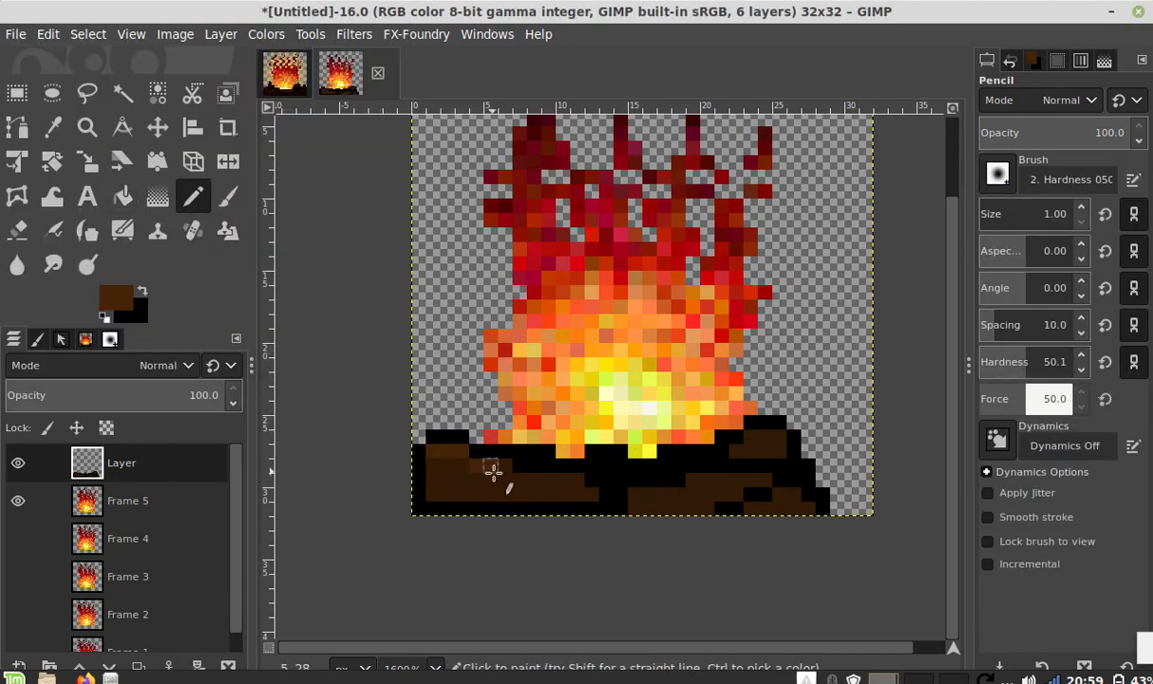
mouse_move(482, 466)
mouse_down()
mouse_move(529, 481)
mouse_move(519, 481)
mouse_move(650, 498)
mouse_move(639, 492)
mouse_move(756, 482)
mouse_move(760, 462)
mouse_move(763, 437)
mouse_up()
Step: Paint black pixels over the flame's lowest central pixels and along the upper edges of the brown log areas
ctrl+scroll(746, 507, down, 4)
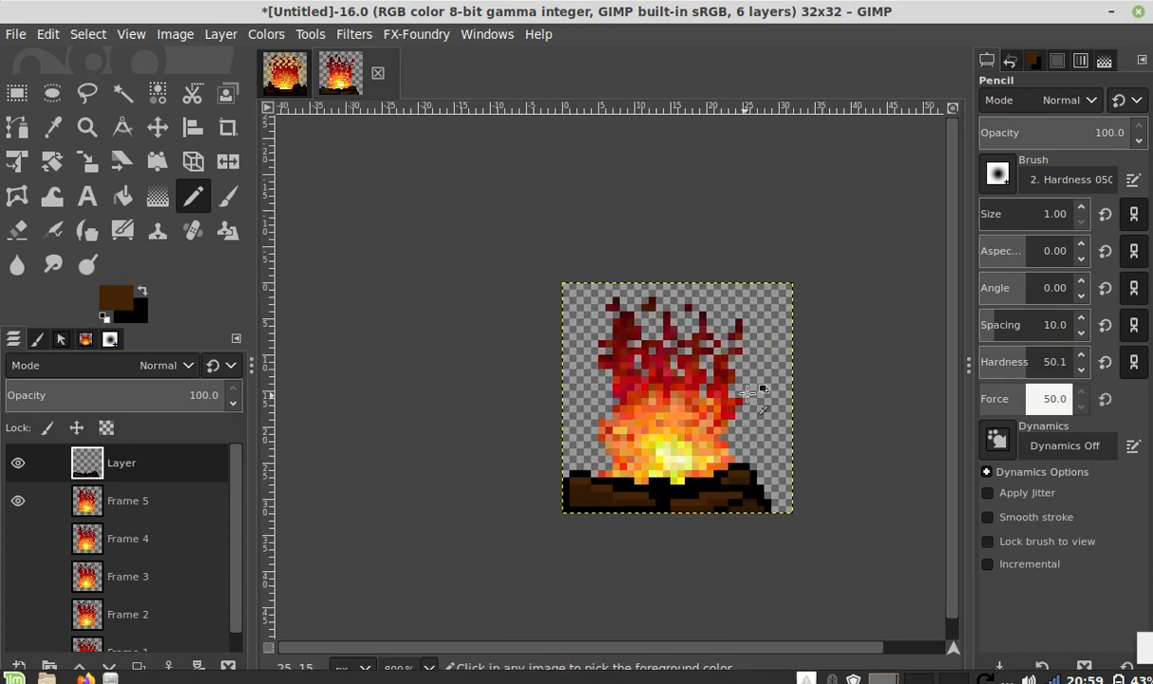
ctrl+scroll(527, 429, up, 3)
click(140, 290)
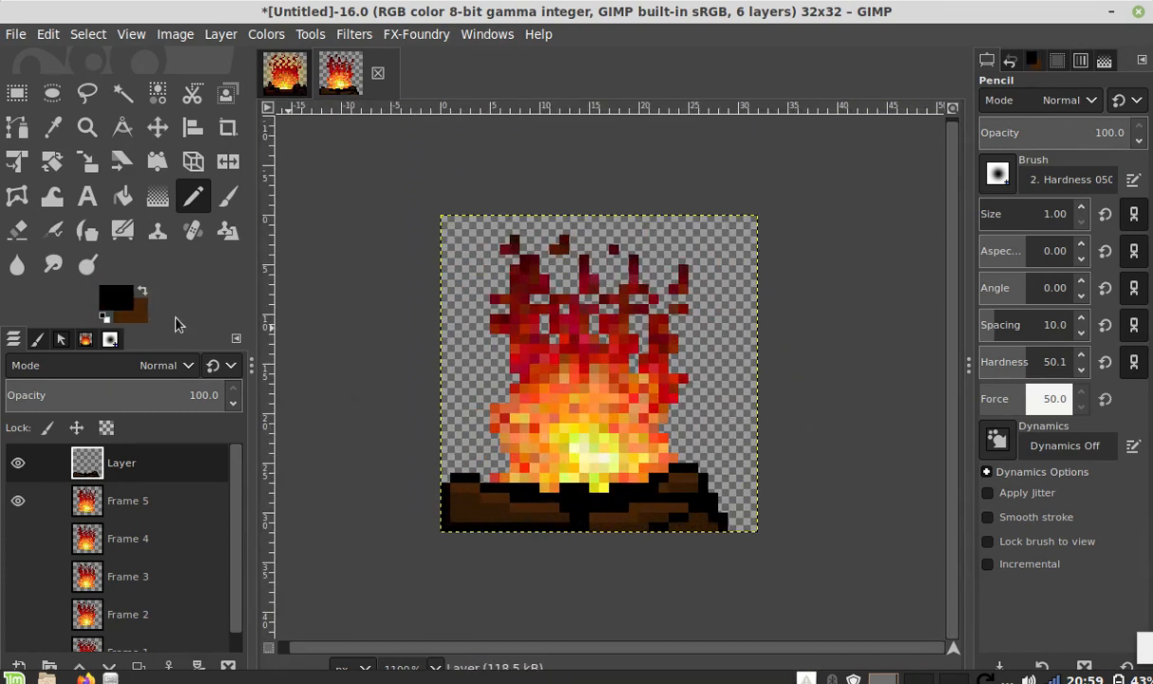
mouse_move(508, 493)
mouse_down()
mouse_move(639, 506)
mouse_move(594, 493)
mouse_move(634, 496)
mouse_up()
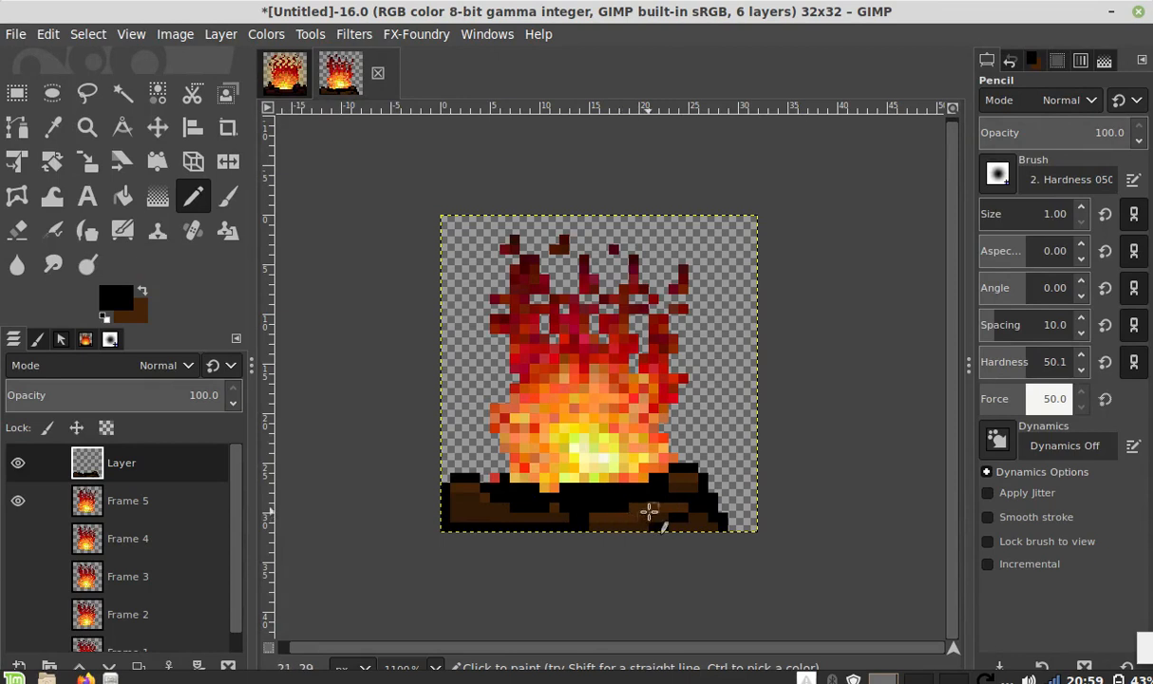
Step: Move the log layer 1 px to the right and fit its boundary to the image size
ctrl+scroll(636, 505, down, 2)
ctrl+scroll(610, 406, up, 1)
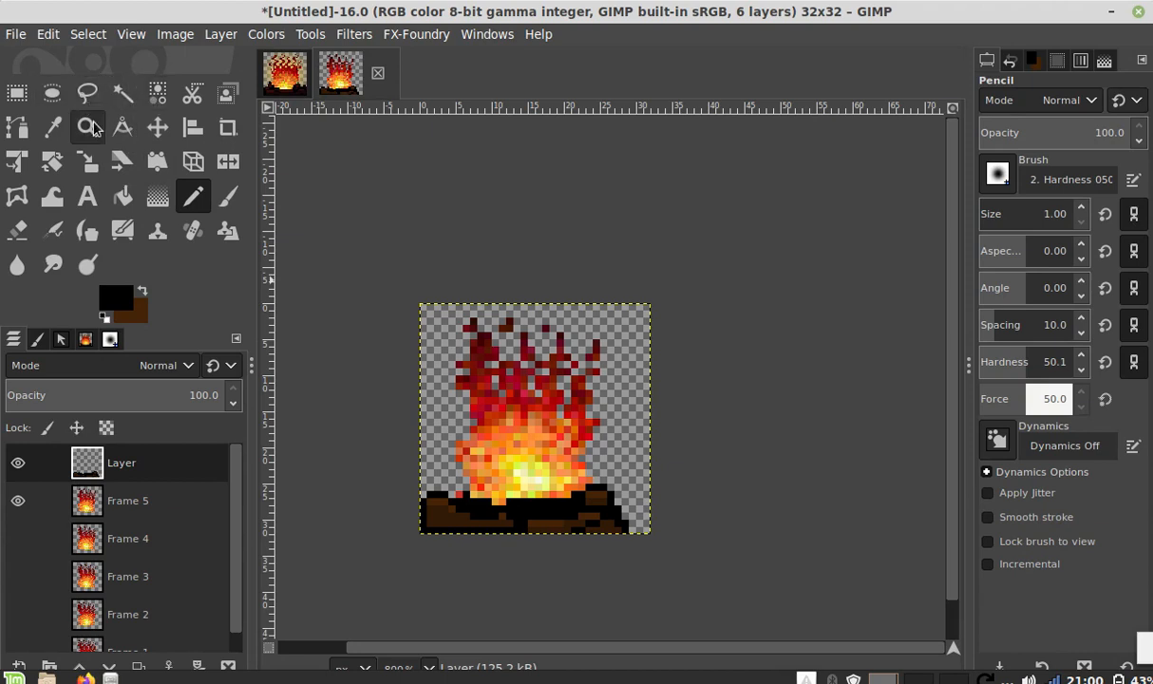
click(158, 127)
drag(545, 504, 566, 514)
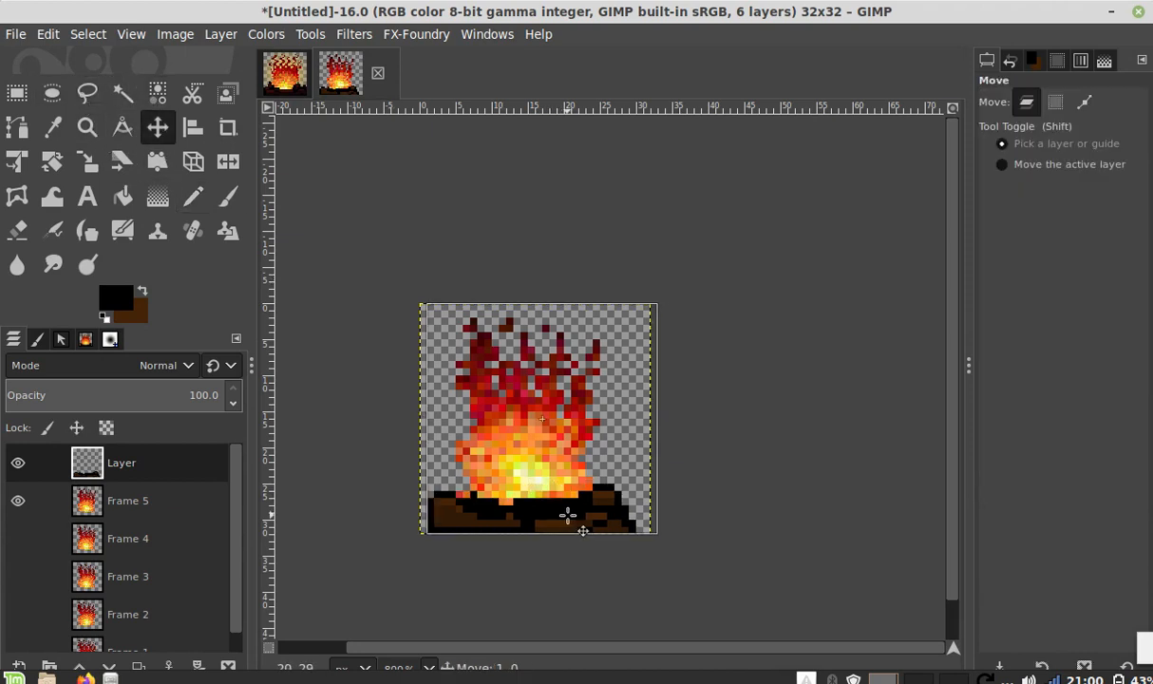
click(223, 36)
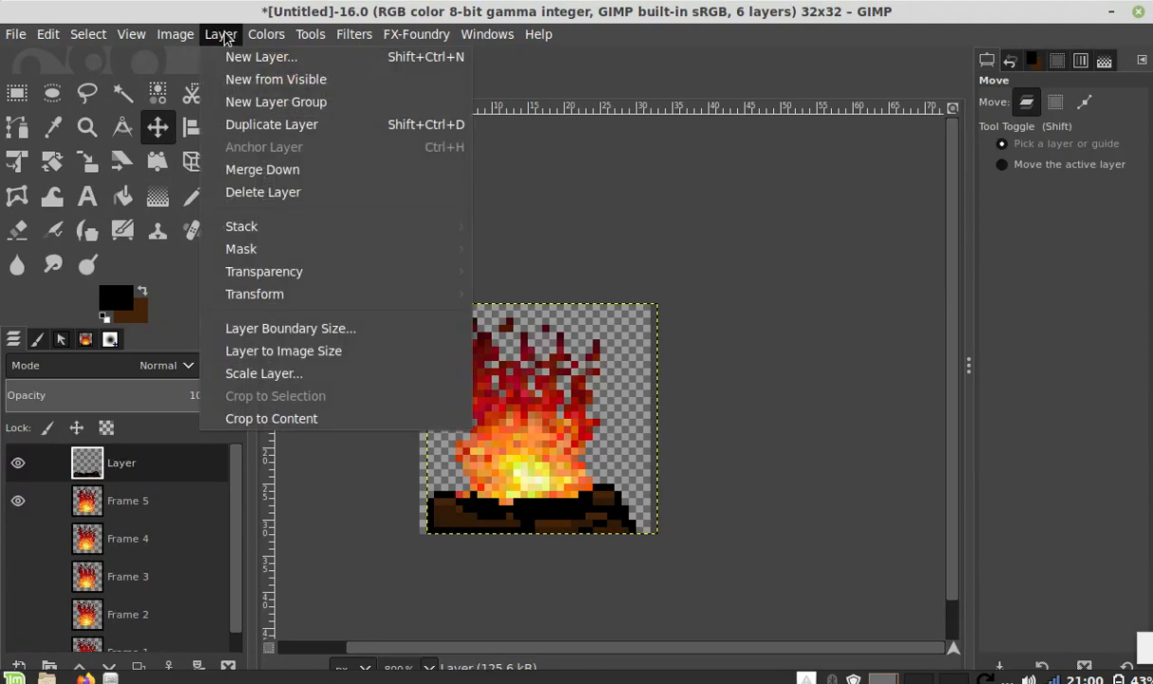
click(319, 350)
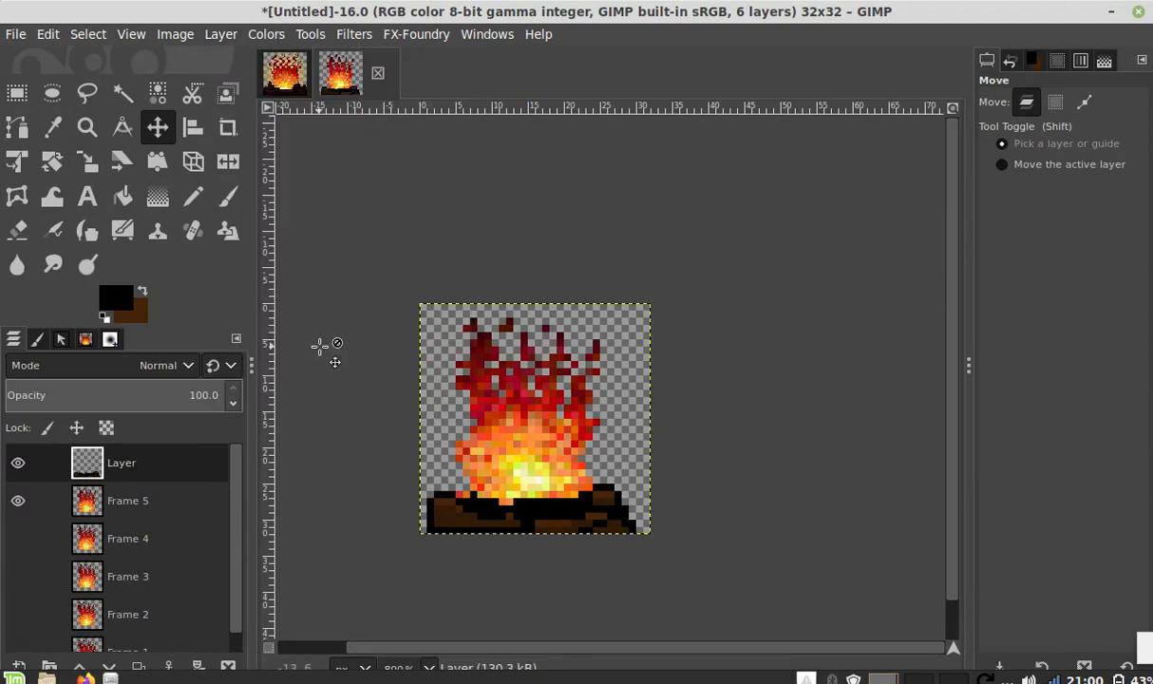
Step: Copy the log layer to the clipboard and merge the layer down into Frame 5
scroll(631, 466, up, 2)
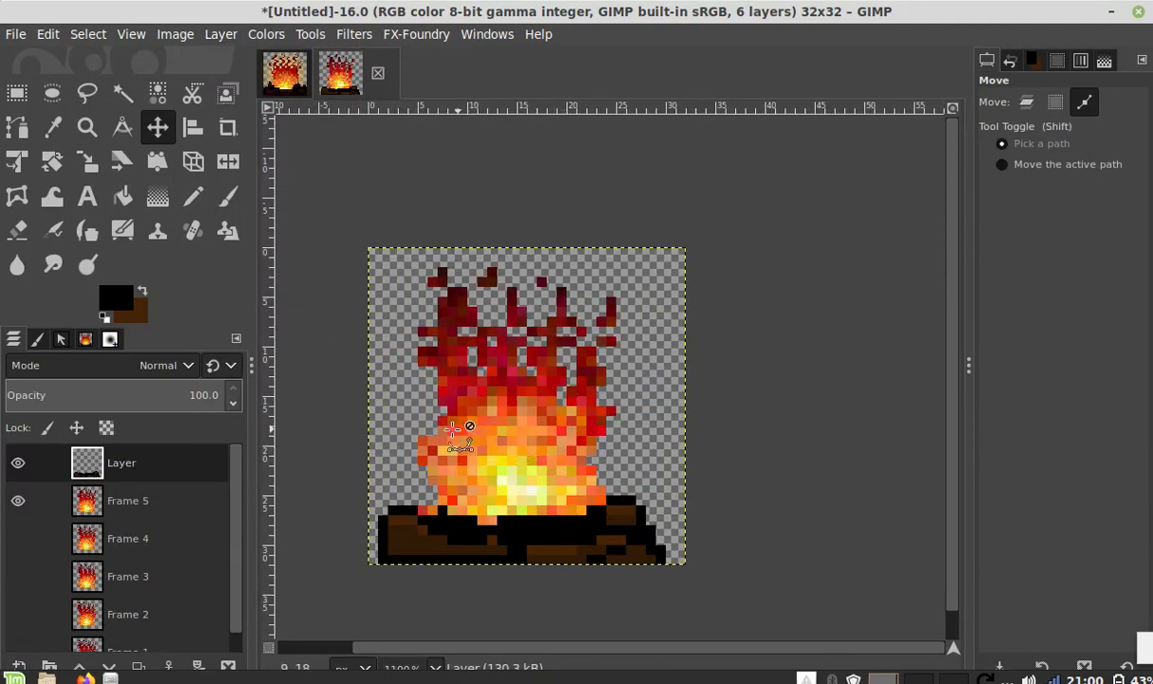
scroll(582, 446, down, 2)
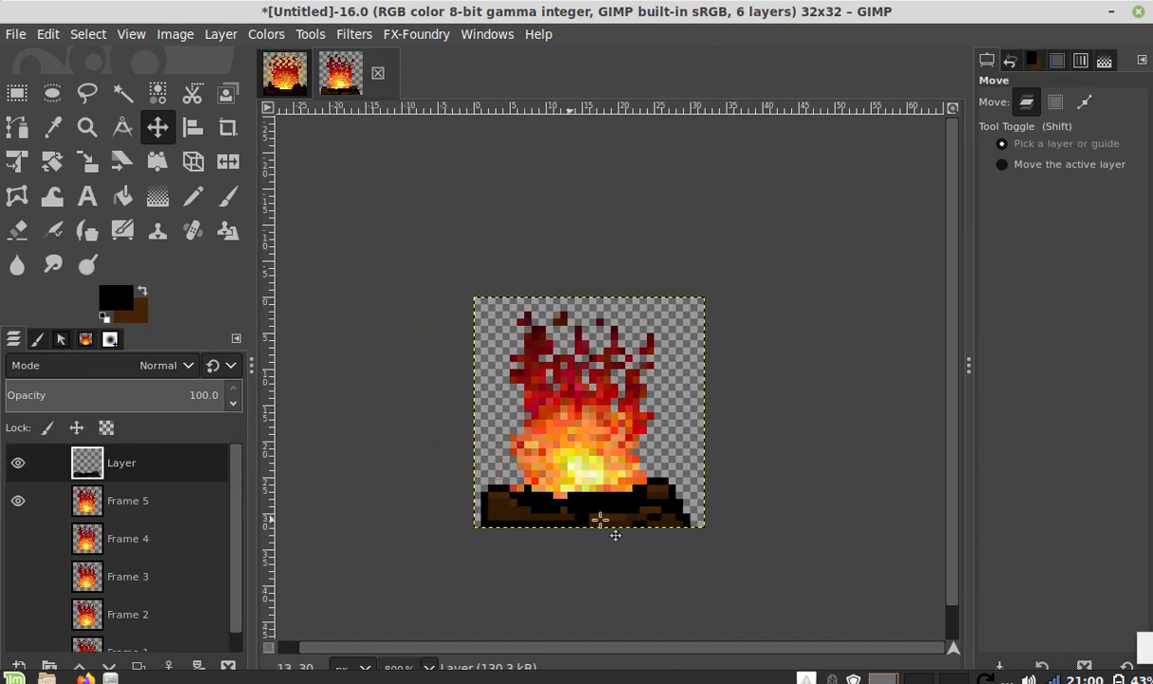
scroll(141, 516, down, 1)
key(ctrl)
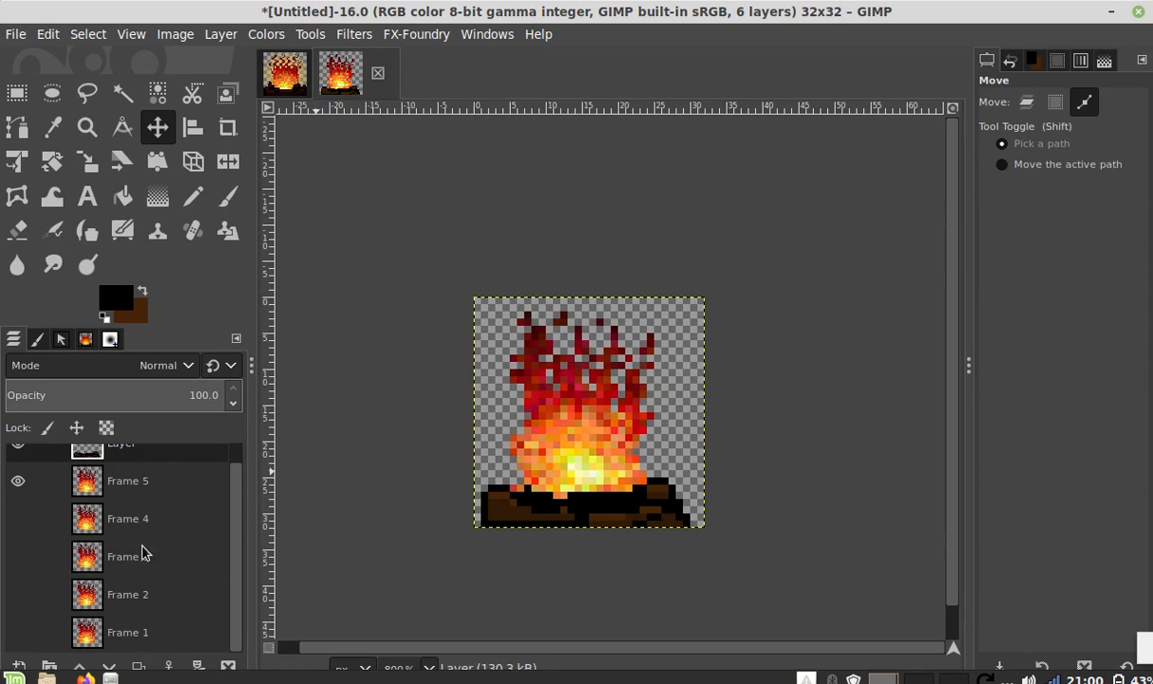
scroll(84, 513, up, 1)
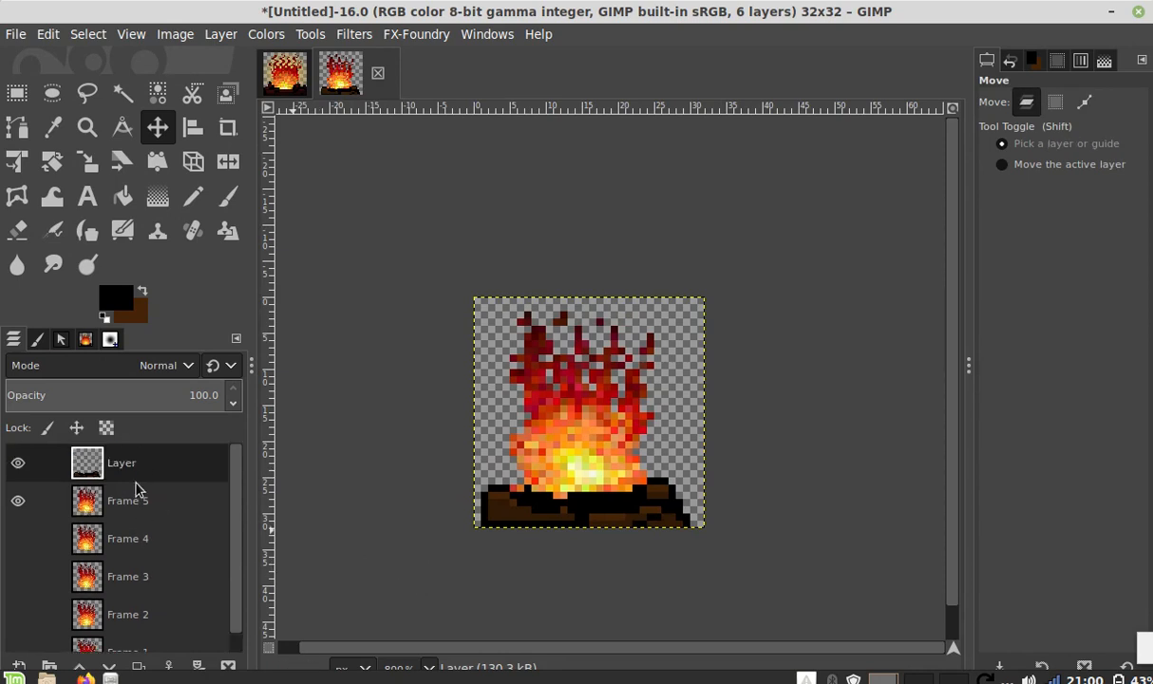
key(ctrl+c)
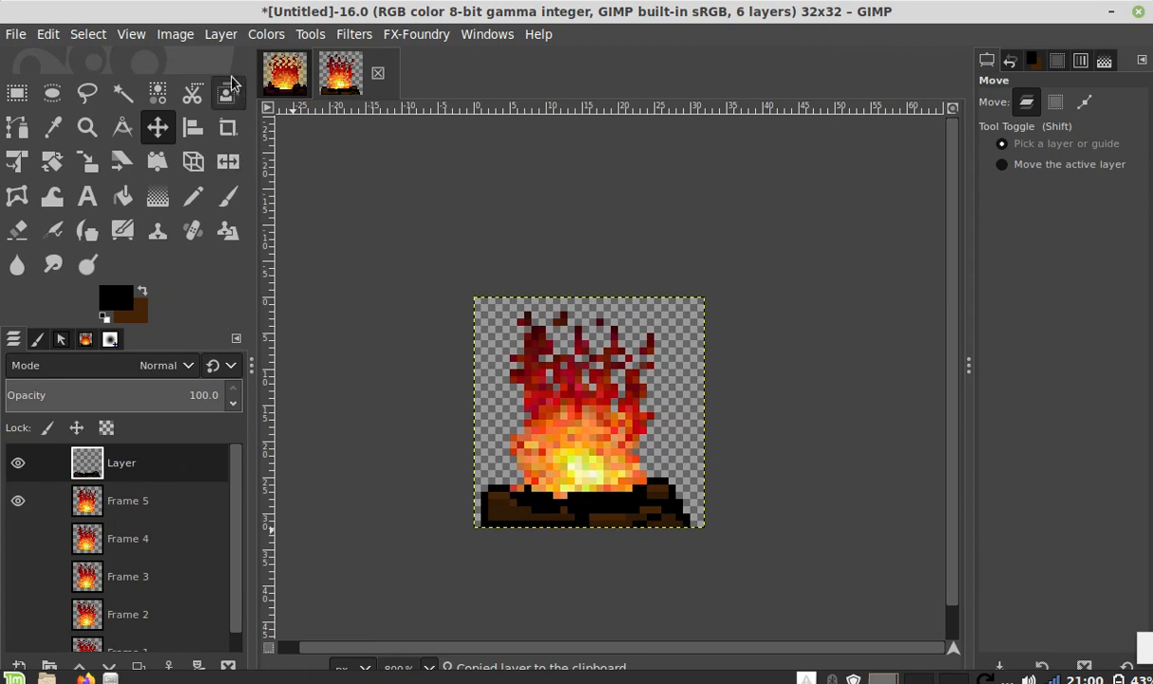
click(232, 36)
click(237, 38)
click(238, 38)
click(271, 169)
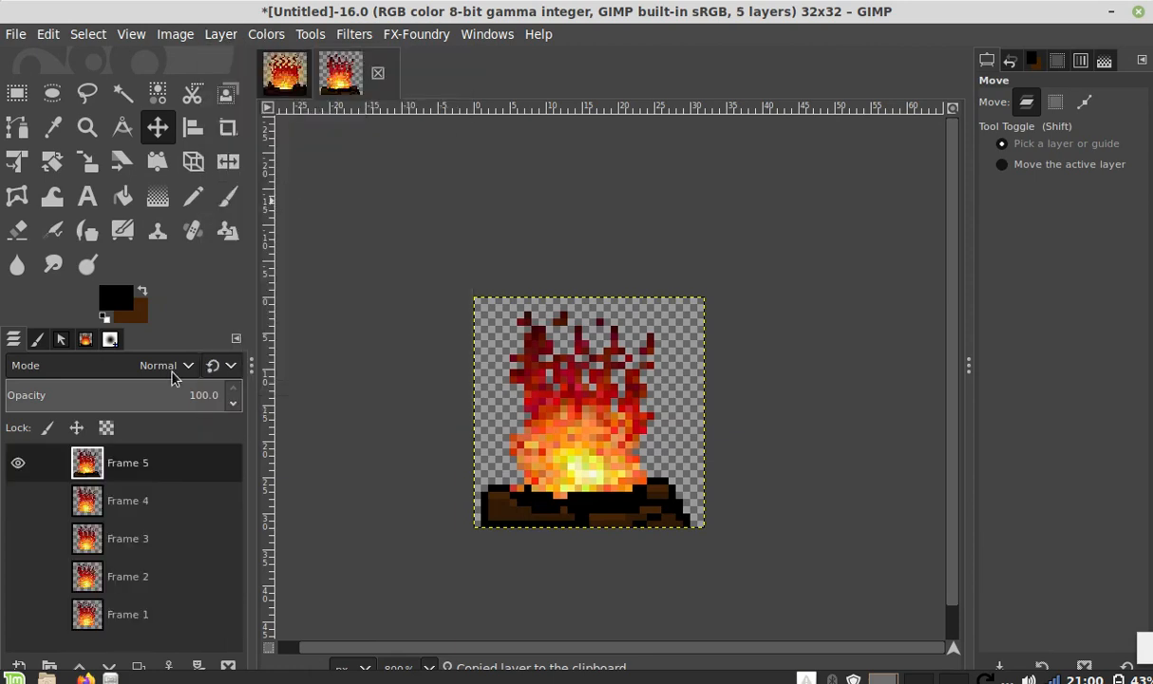
Step: Paste the logs as a new layer above Frame 4, show Frame 4 instead of Frame 5, and merge the logs into it
click(138, 508)
key(ctrl+v)
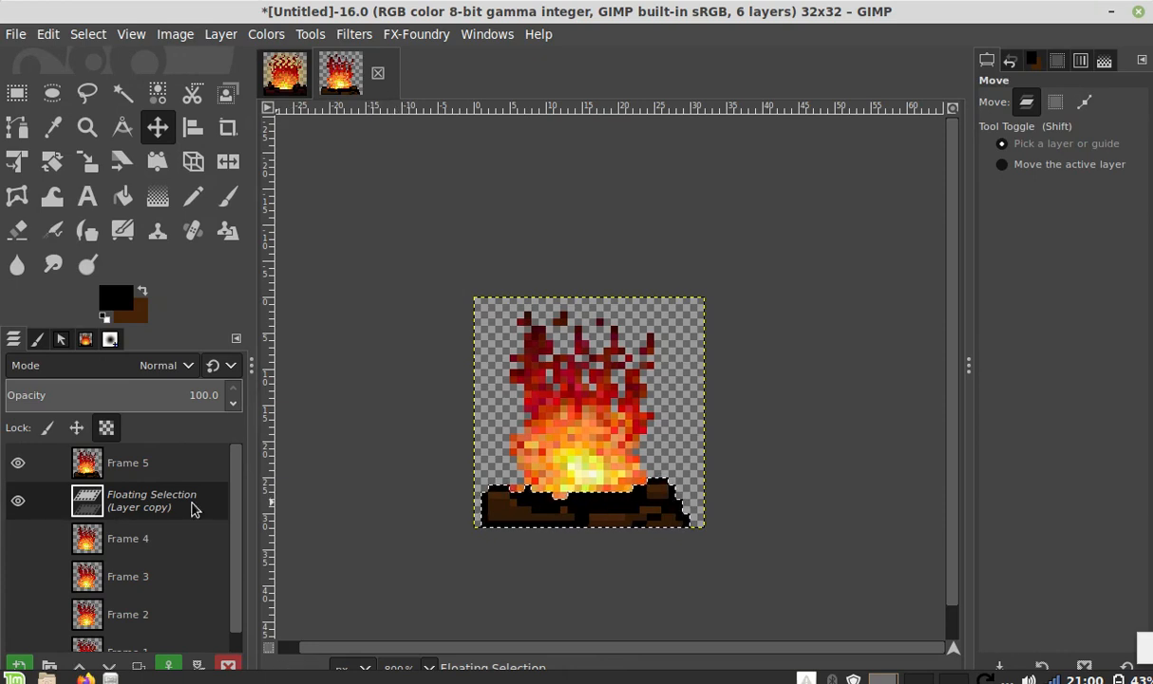
click(18, 539)
click(17, 463)
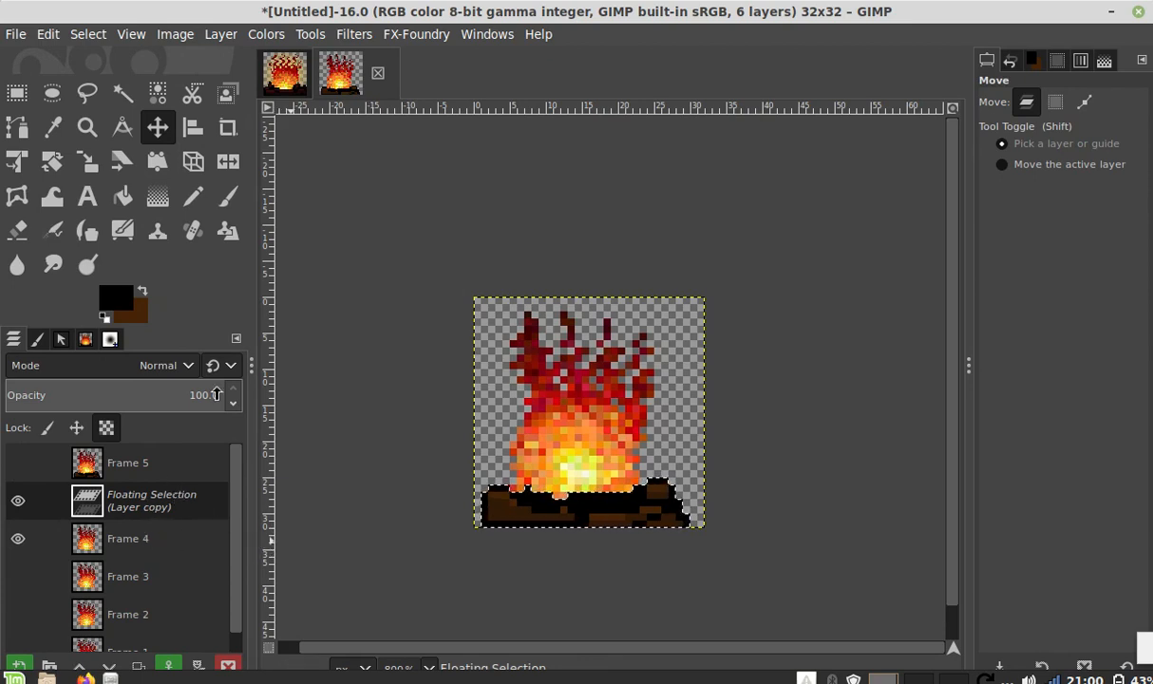
click(212, 38)
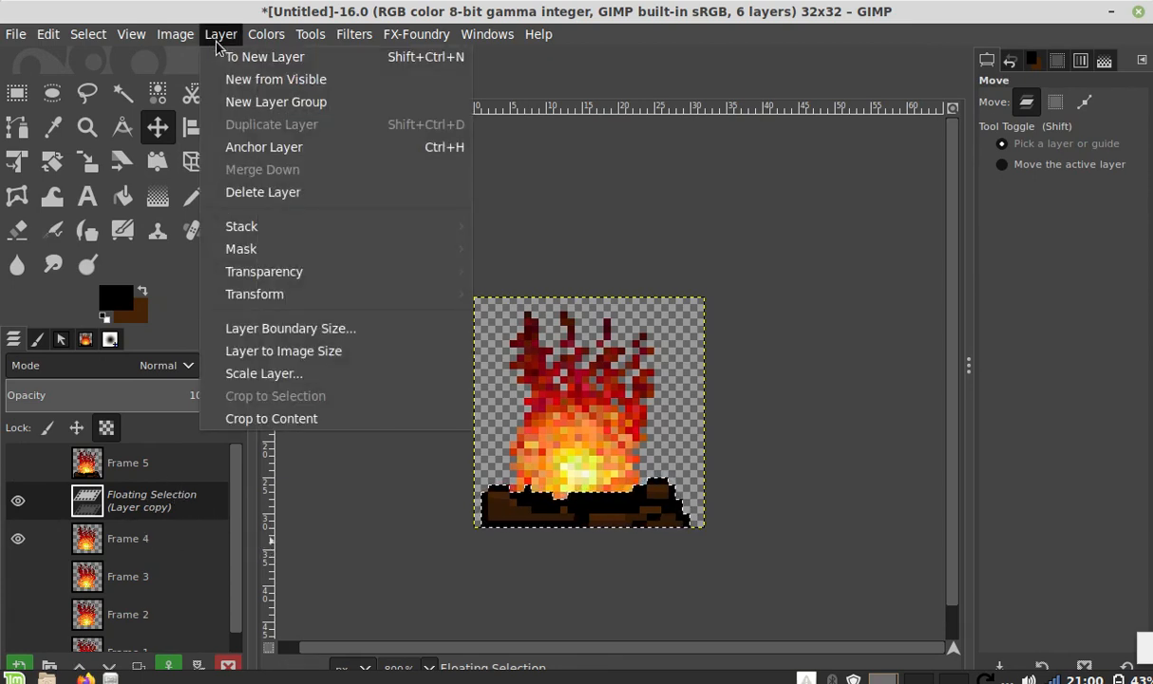
click(247, 57)
click(223, 35)
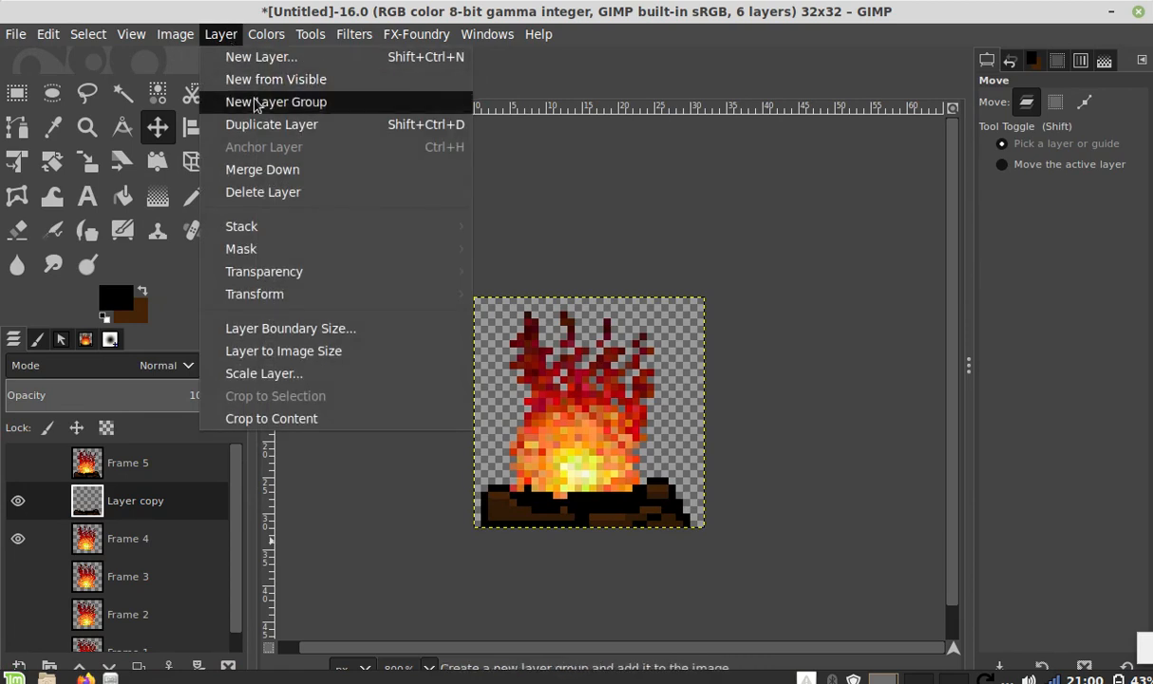
click(271, 170)
Step: Paste the logs as a new layer above Frame 3, make Frame 3 visible and merge the logs down into it
click(150, 541)
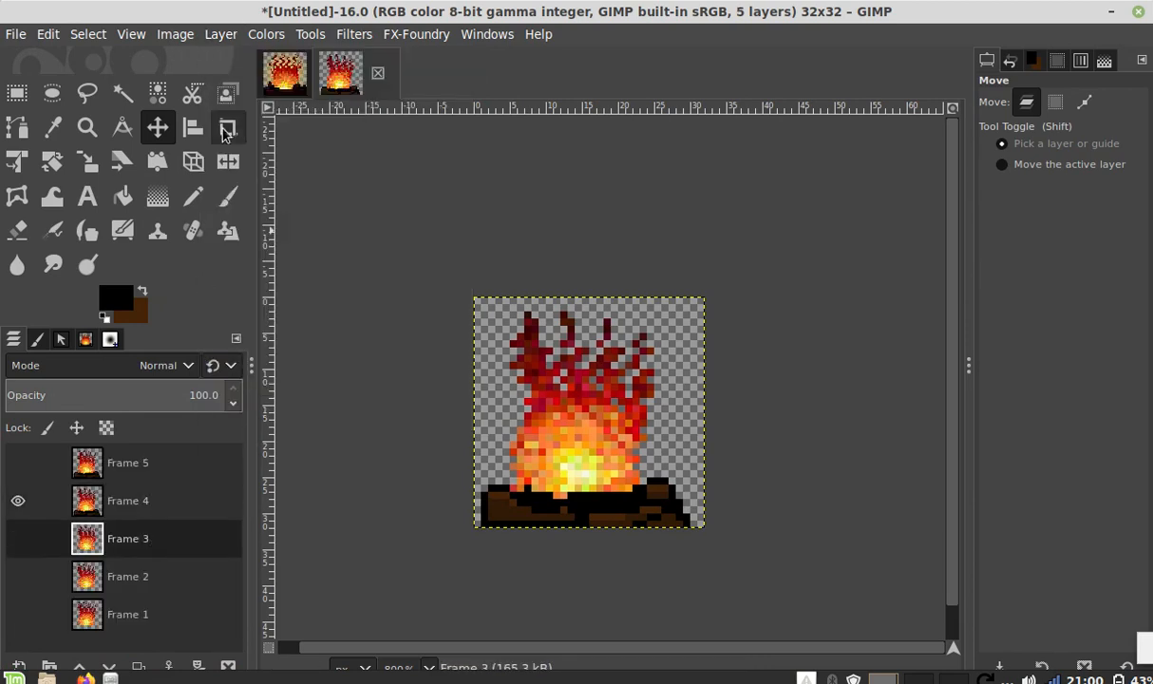
key(ctrl+v)
click(220, 34)
click(233, 55)
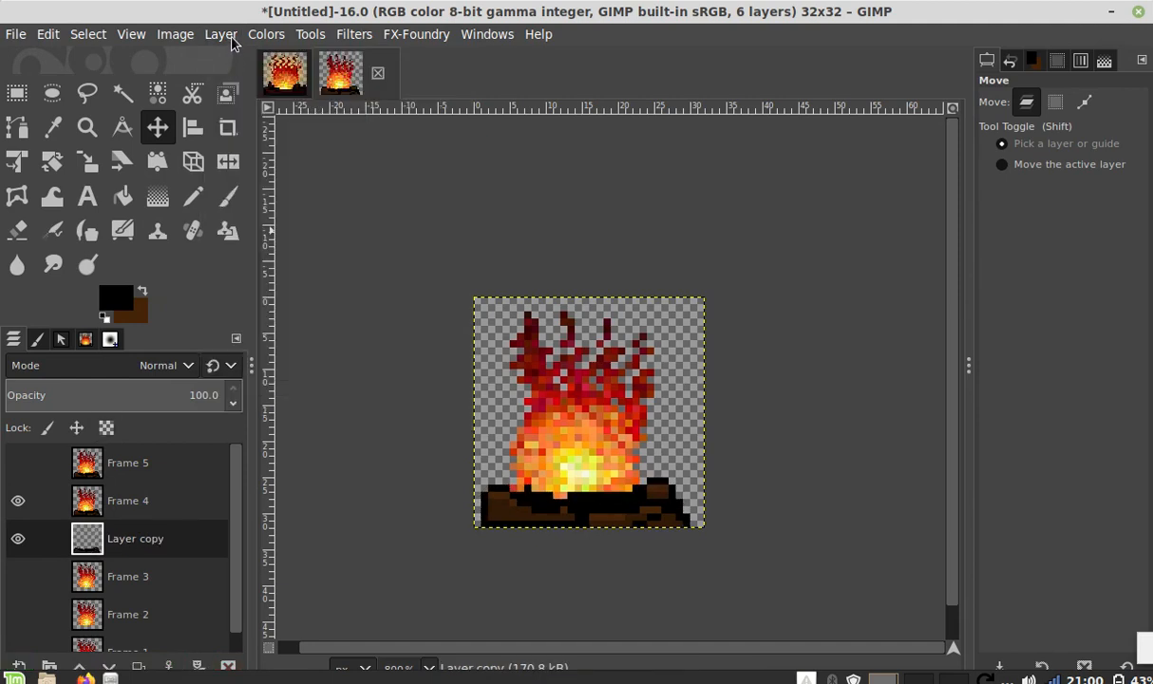
click(18, 577)
click(220, 34)
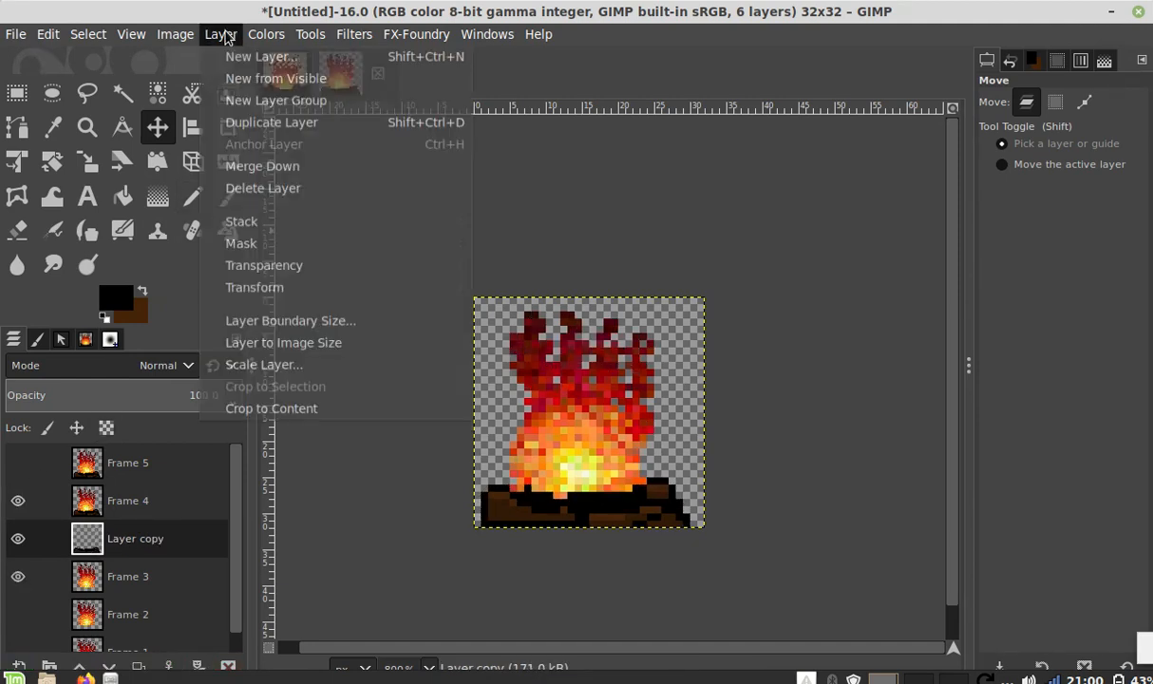
click(263, 170)
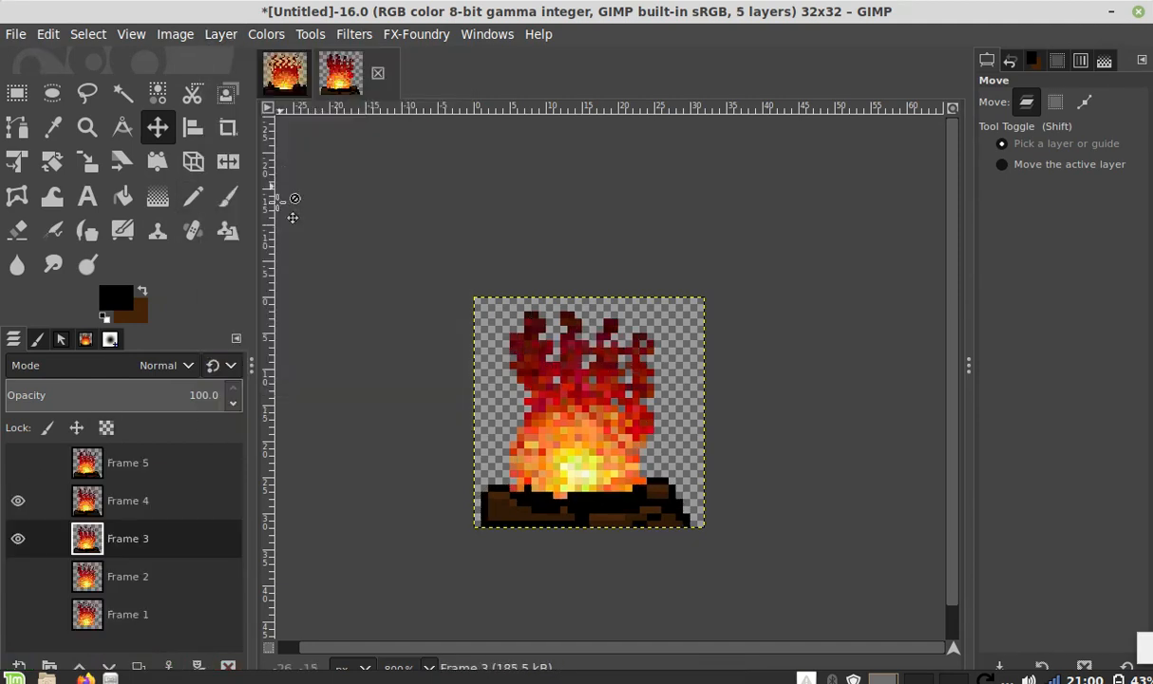
Step: Hide Frame 4 and paste the logs as a new layer above Frame 2
click(22, 514)
click(120, 570)
click(220, 36)
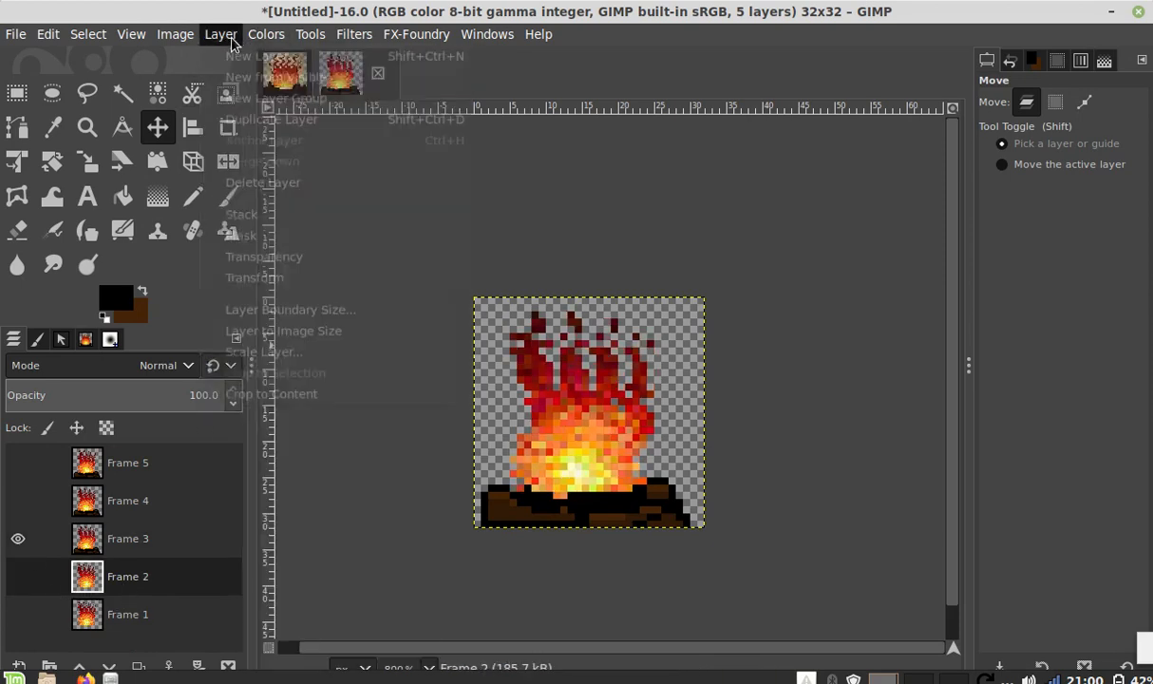
click(160, 563)
key(ctrl+v)
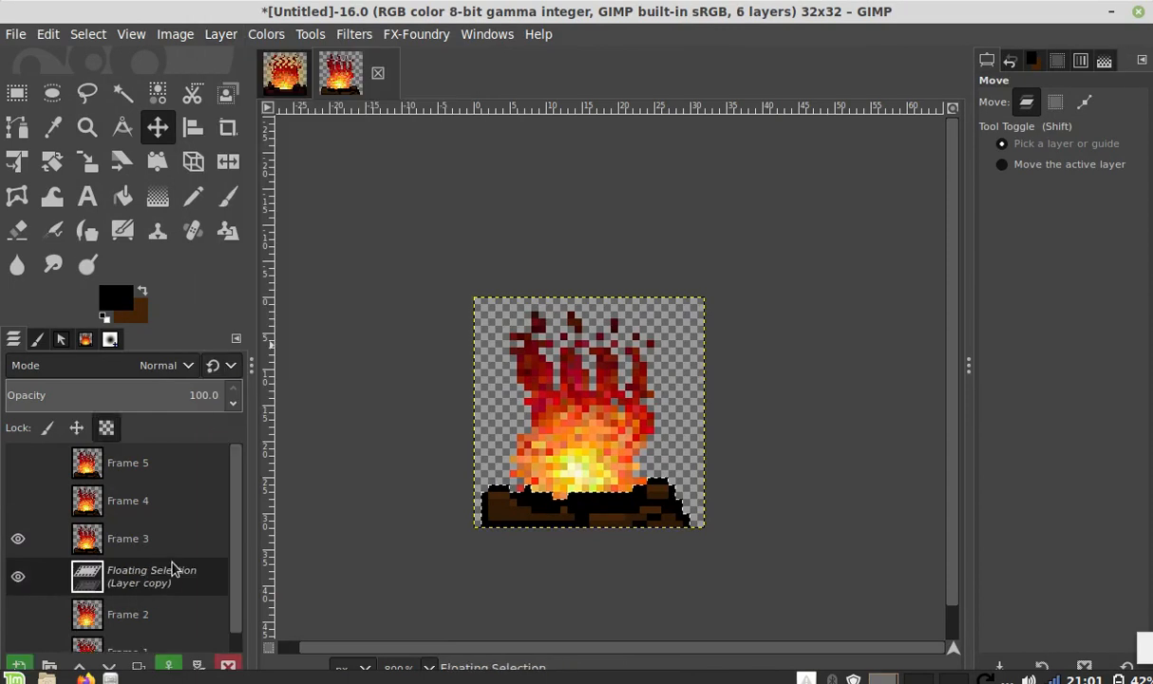
click(232, 38)
click(228, 54)
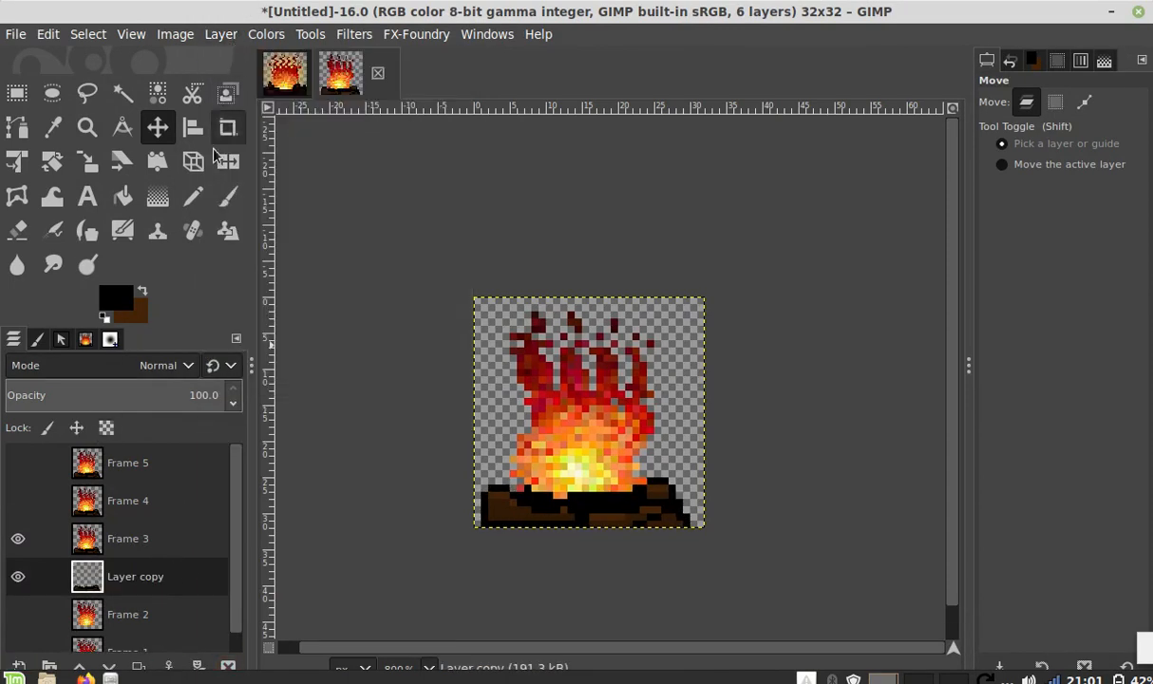
Step: Hide Frame 3, show Frame 2 and merge the pasted logs down into it, and make Frame 1 visible
click(18, 539)
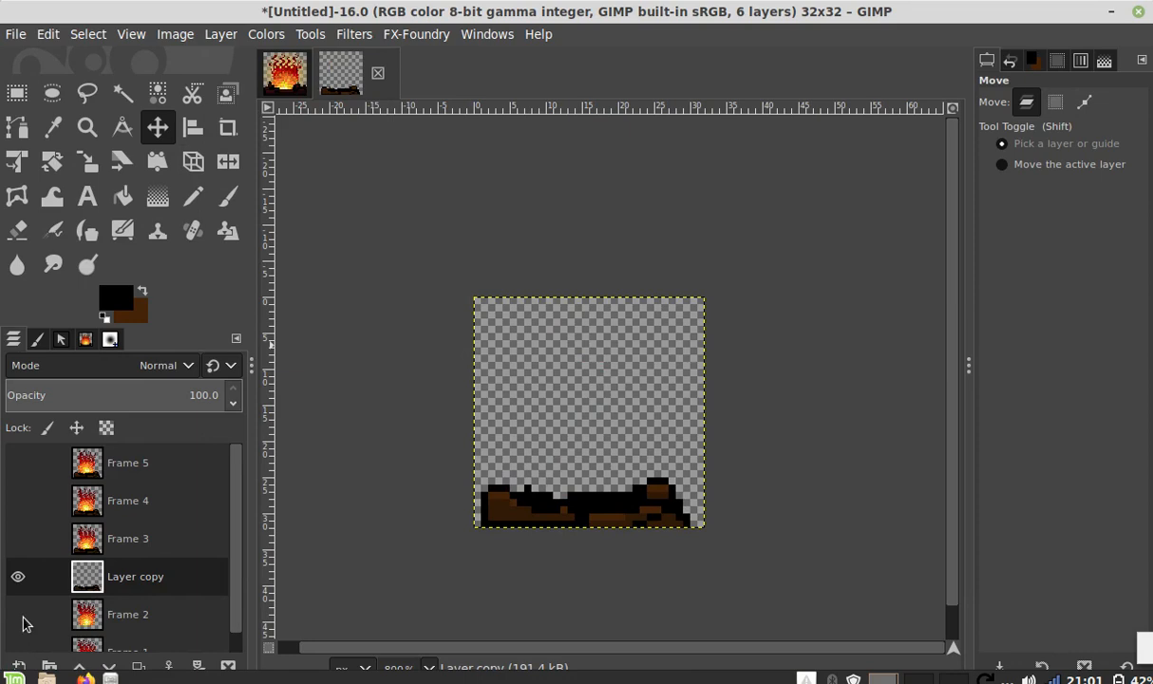
click(18, 614)
click(232, 38)
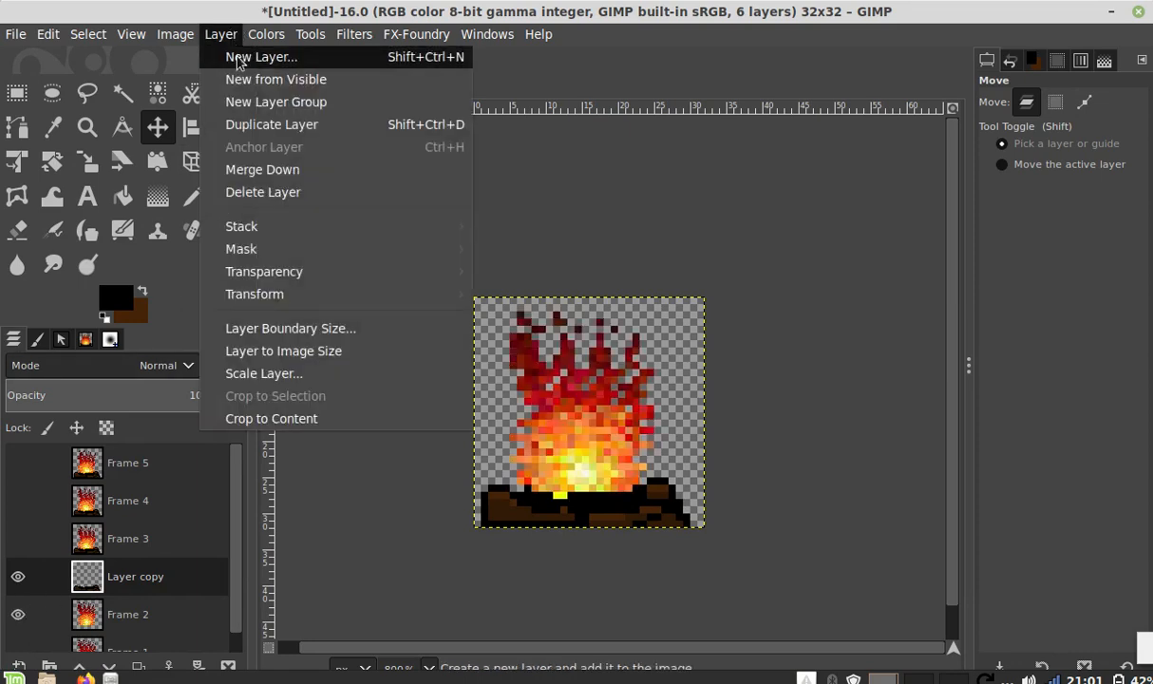
click(262, 169)
click(18, 615)
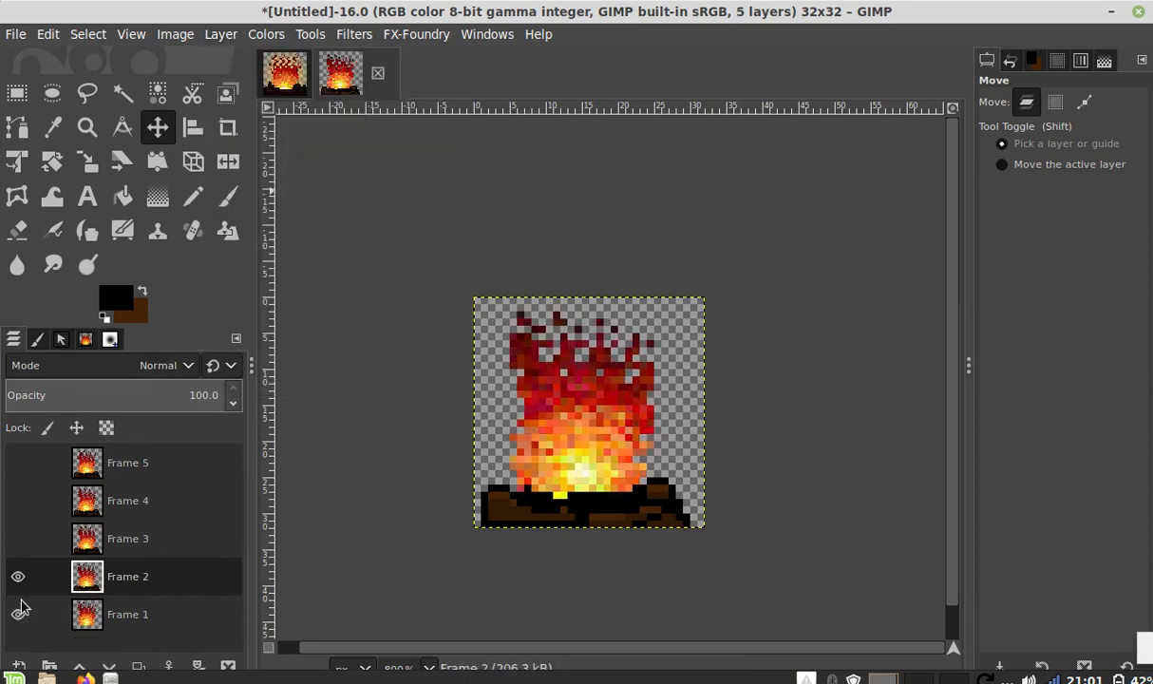
Step: Hide Frame 2 and paste the logs into the image as a new layer
click(18, 576)
click(228, 37)
click(228, 37)
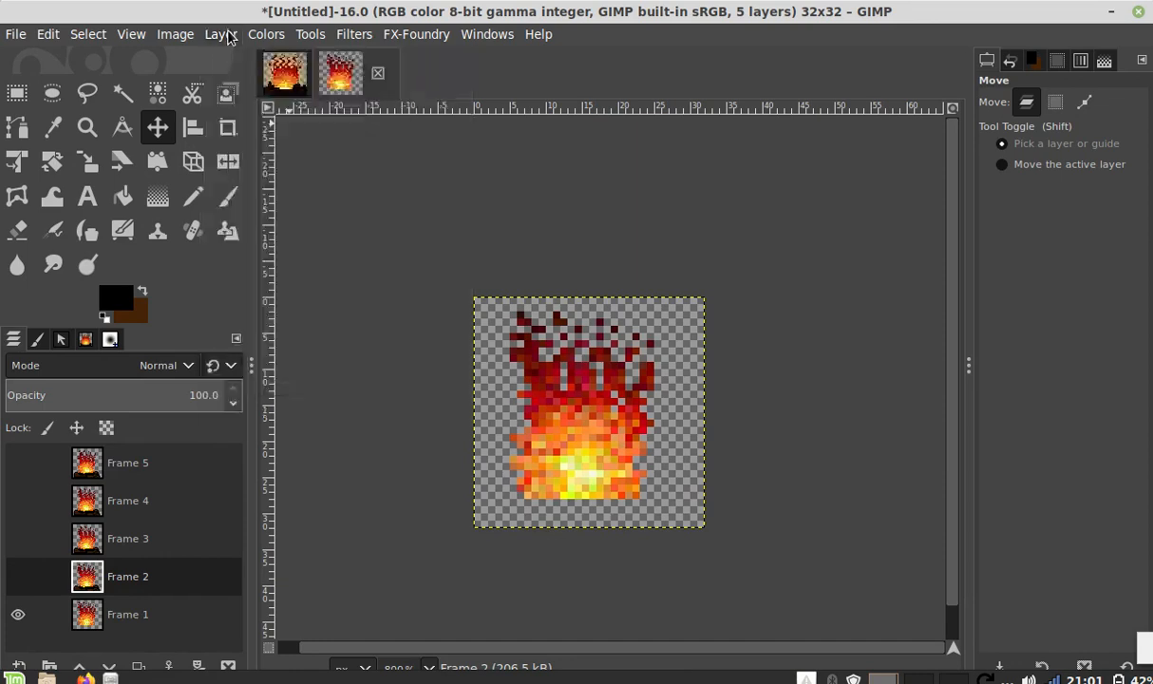
key(ctrl+v)
click(228, 37)
click(232, 56)
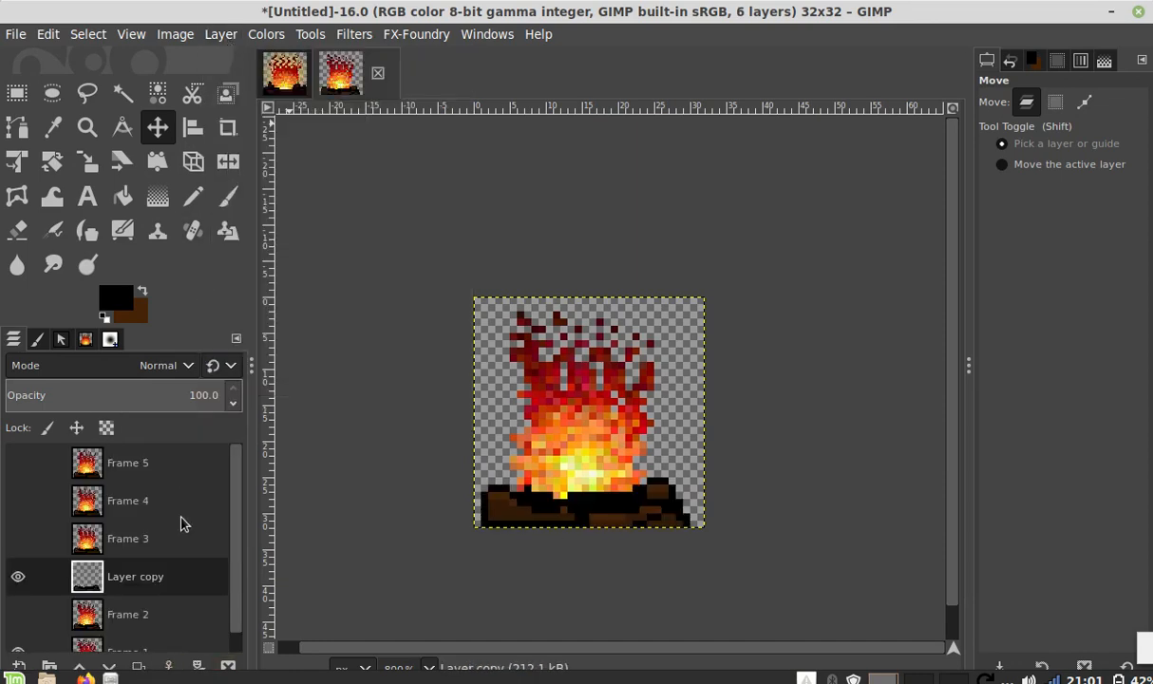
Step: Move the pasted logs layer directly above Frame 1 and merge it down into that frame
scroll(181, 537, down, 1)
drag(158, 568, 155, 605)
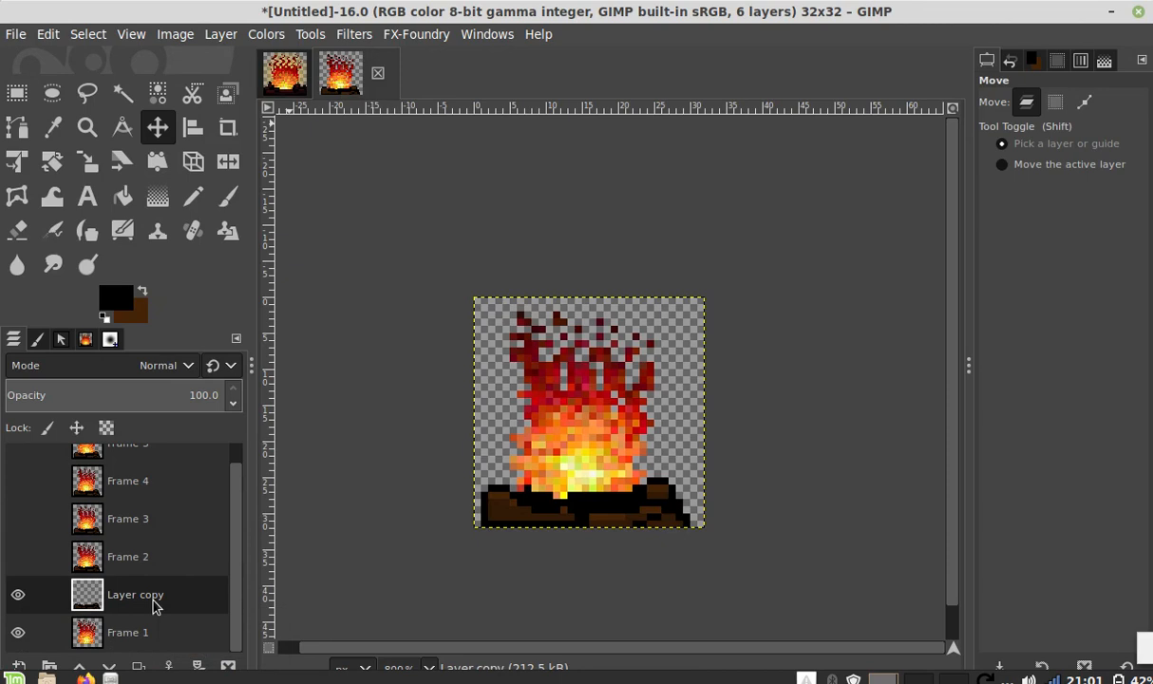
click(221, 34)
click(296, 193)
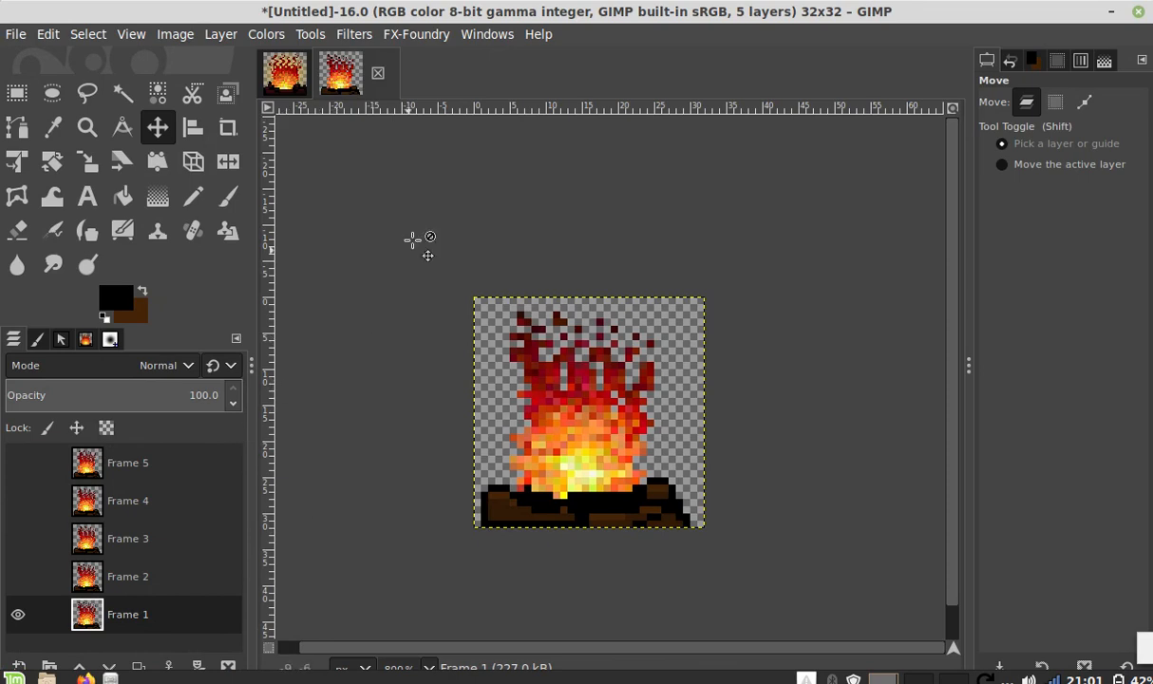
Step: Play the fire animation in an enlarged playback preview at 400 % zoom, and close the preview
click(353, 35)
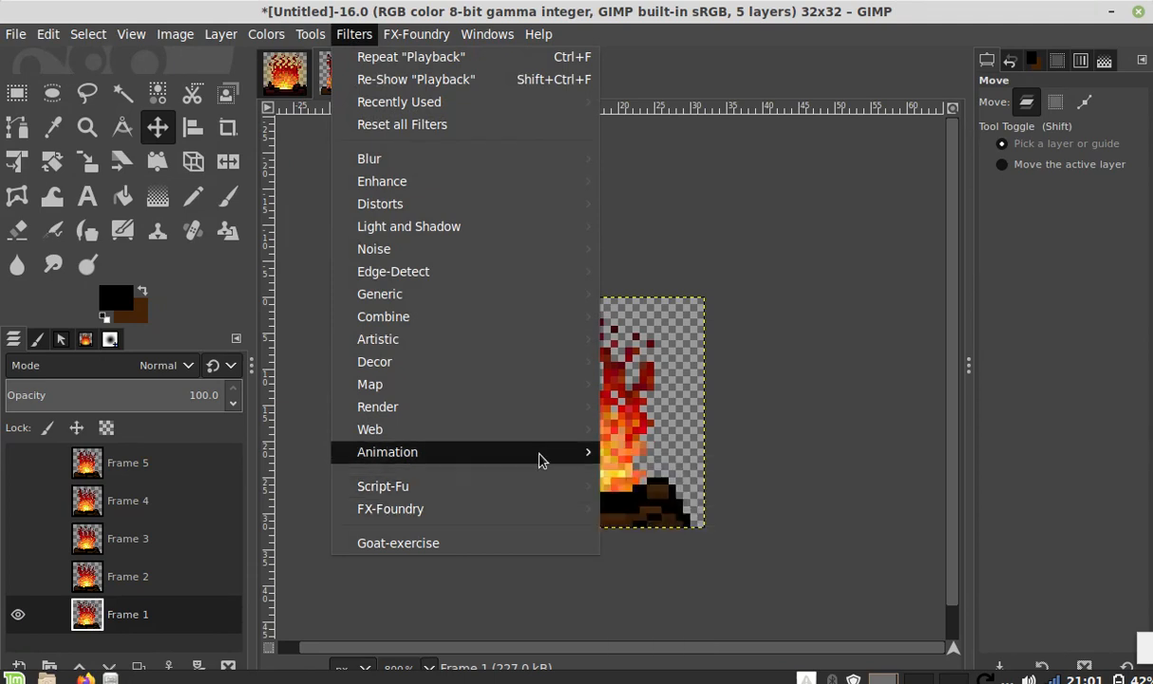
mouse_move(537, 454)
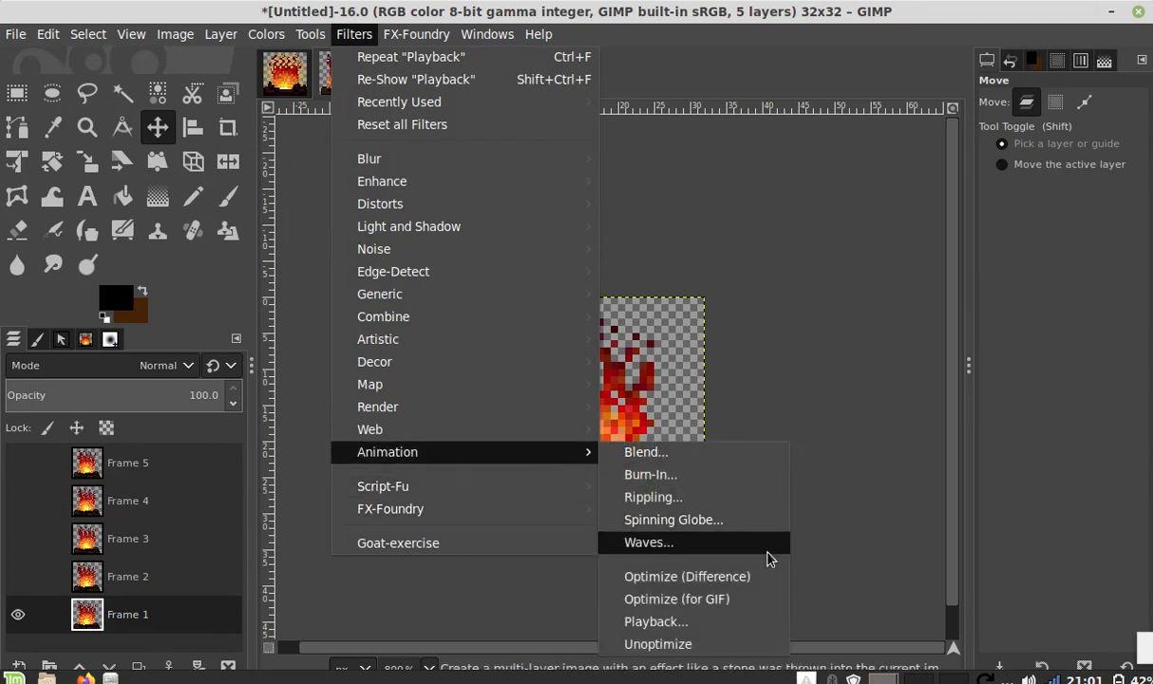
click(733, 619)
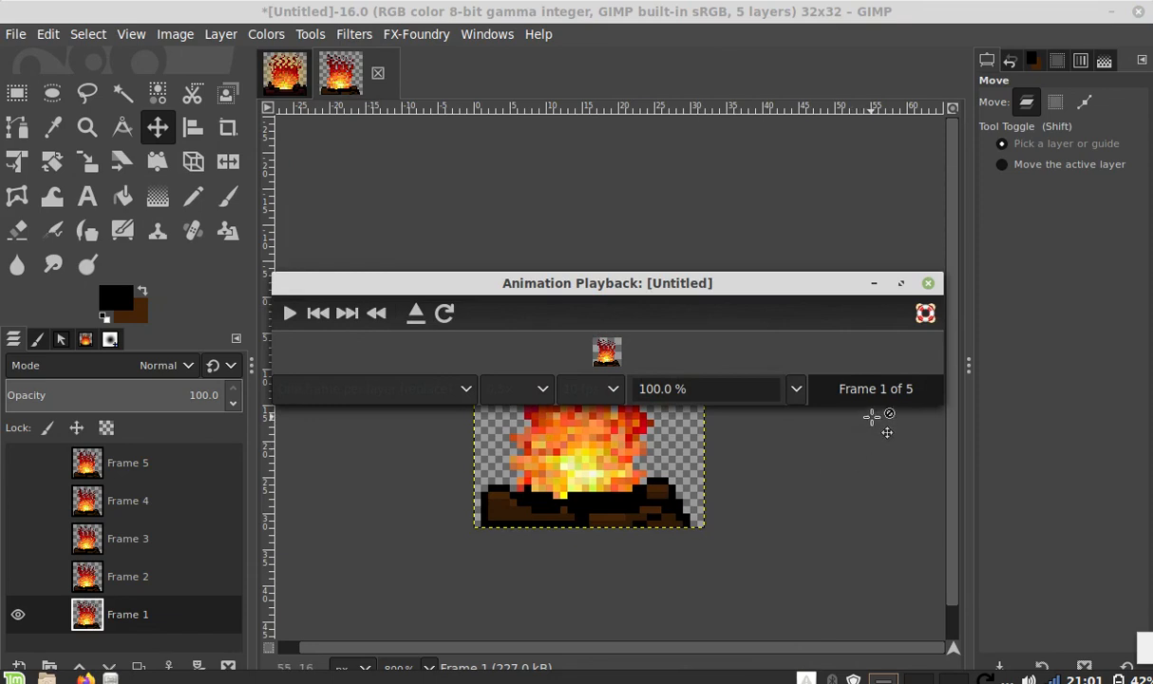
click(798, 390)
click(738, 521)
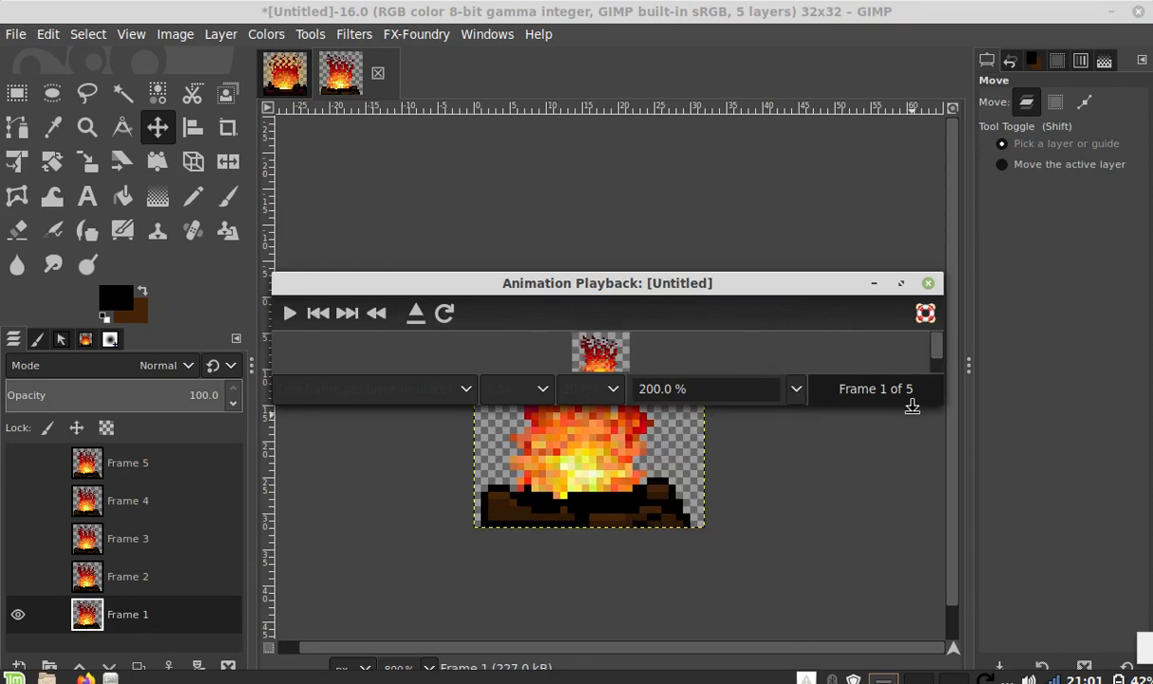
drag(931, 406, 880, 576)
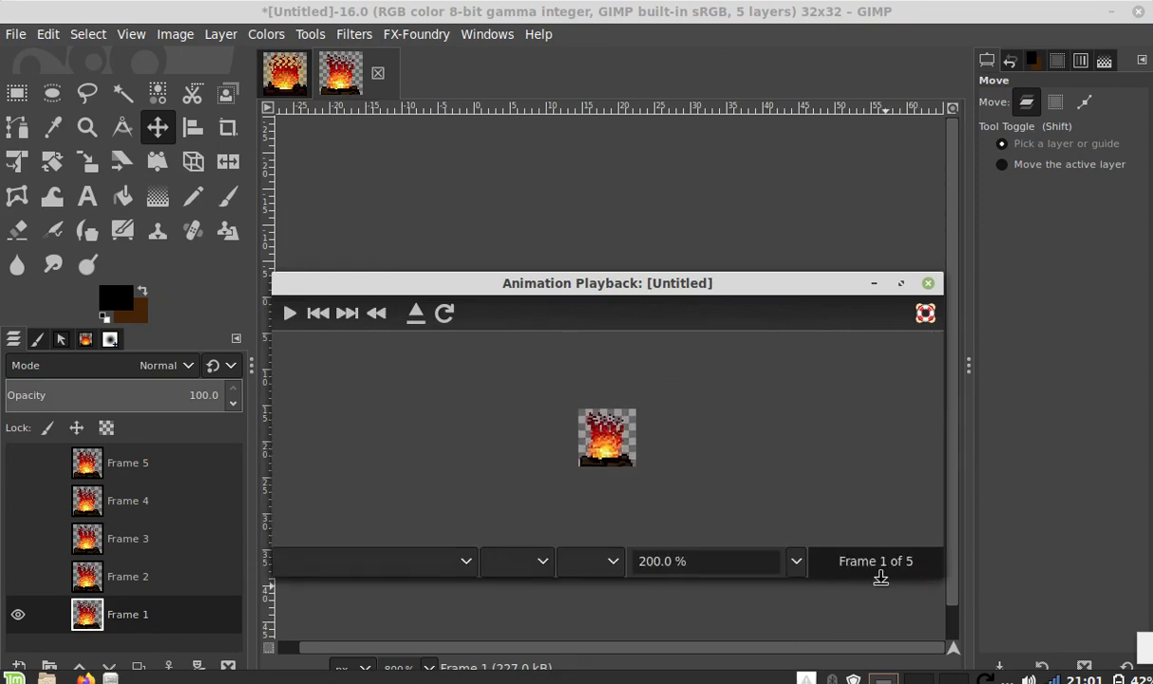
click(646, 562)
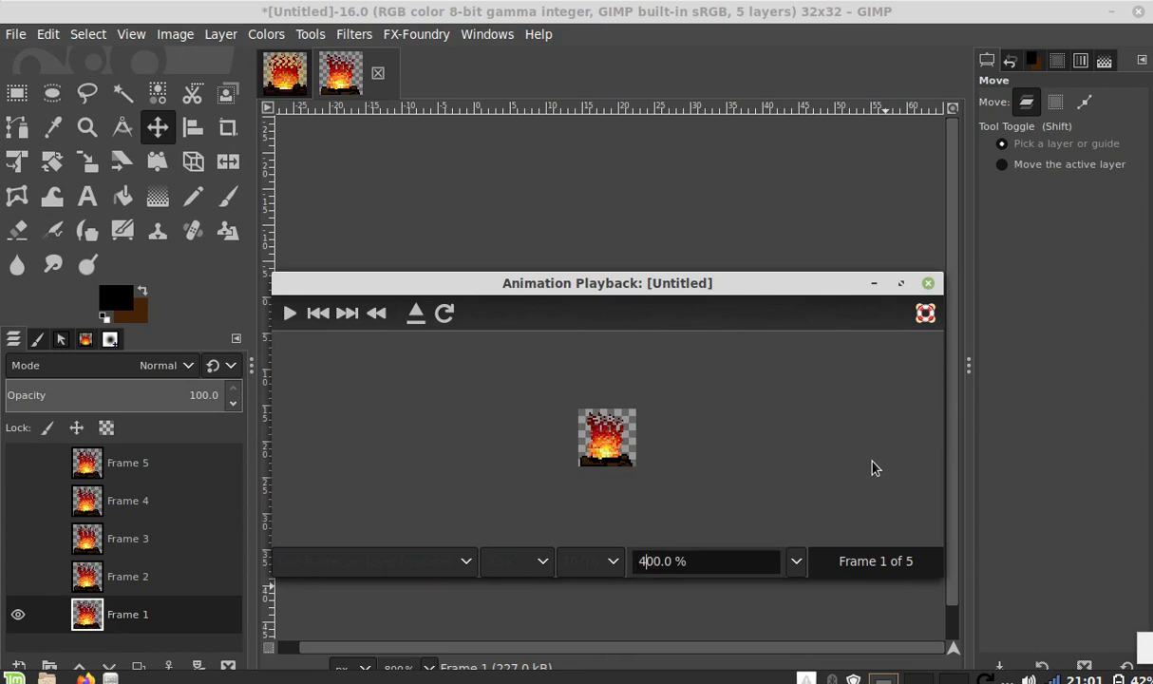
key(Return)
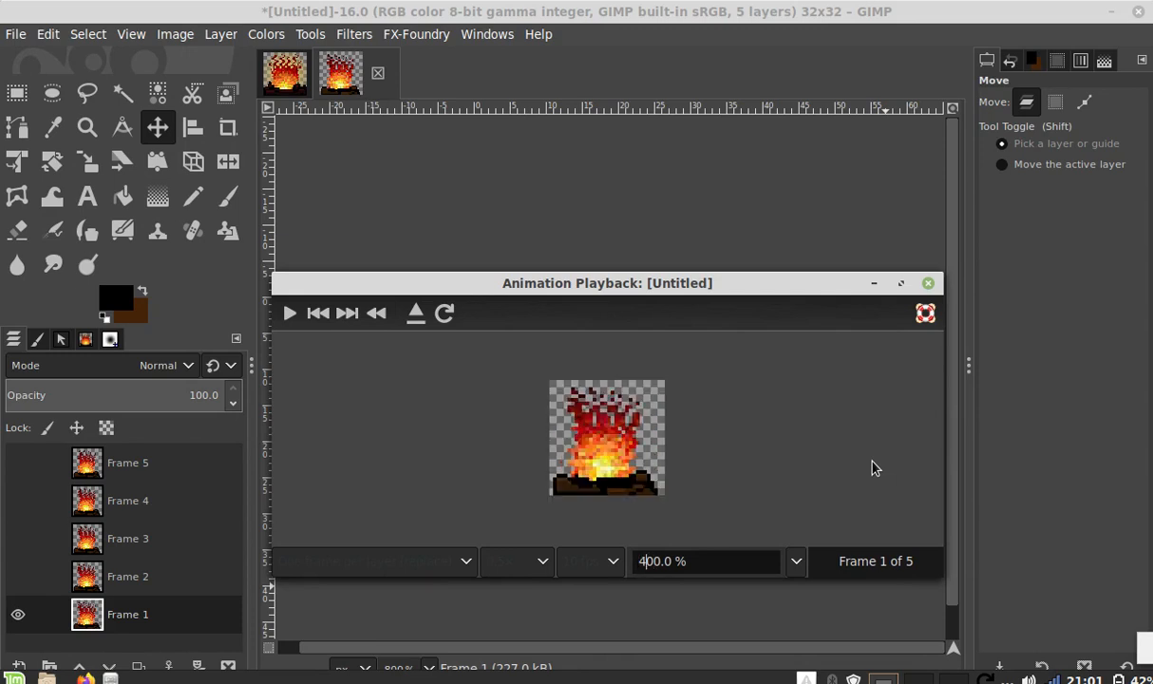
click(288, 313)
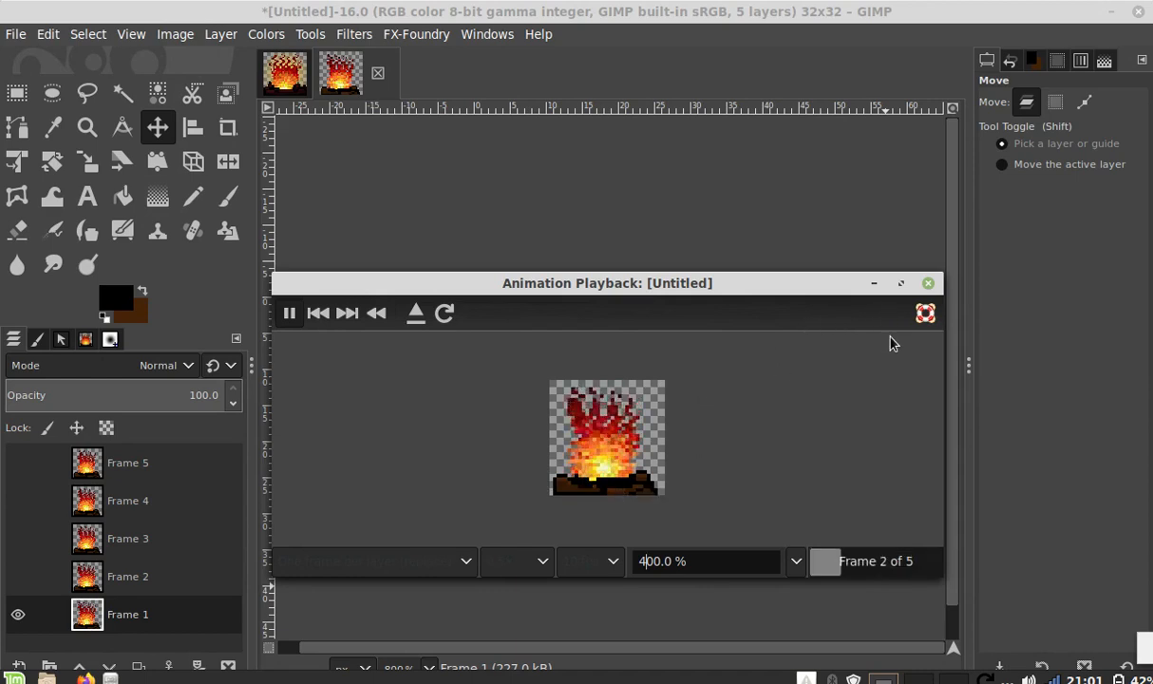
click(927, 284)
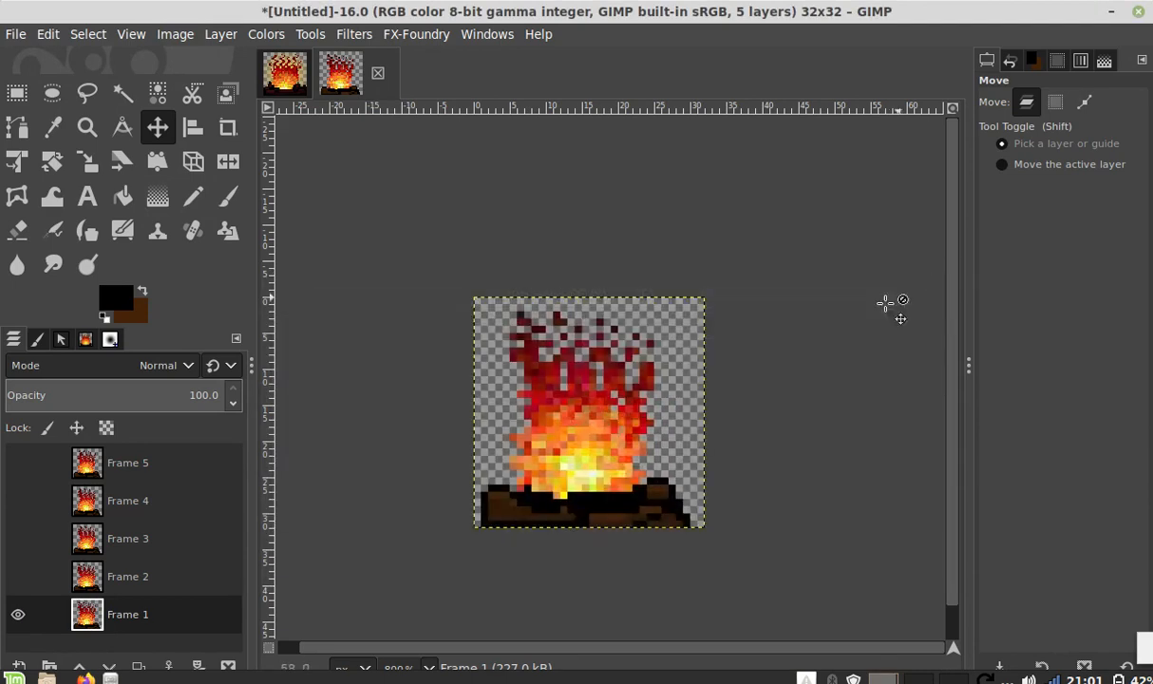
scroll(615, 450, up, 1)
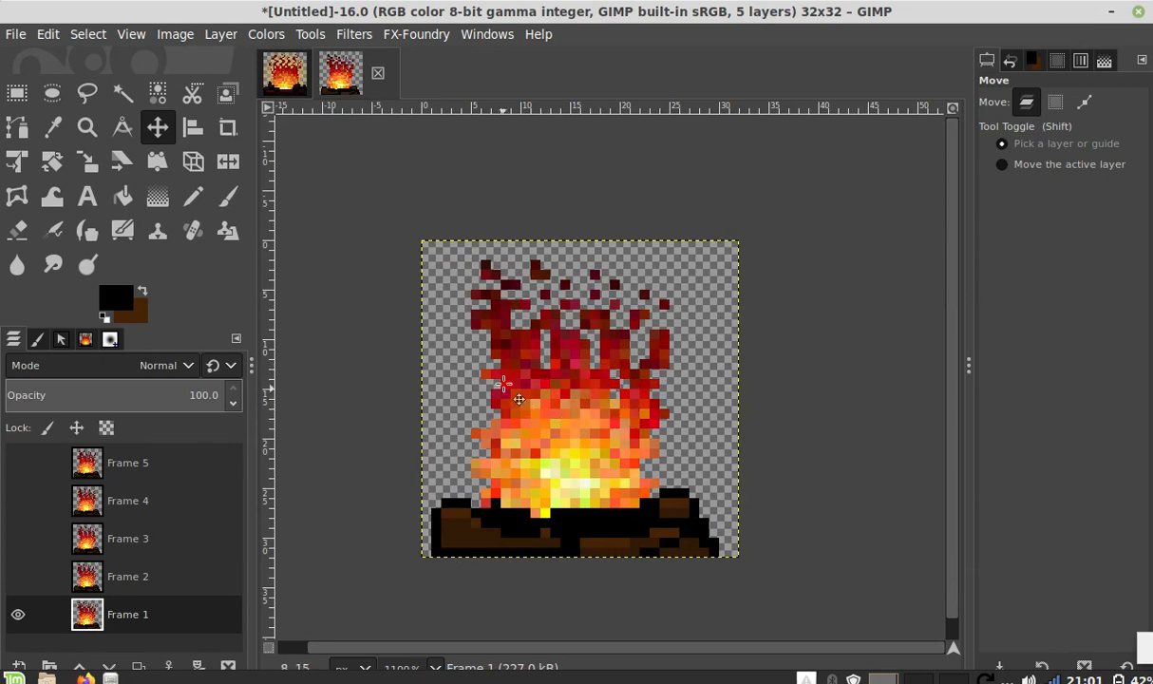
scroll(585, 332, down, 1)
scroll(499, 346, up, 1)
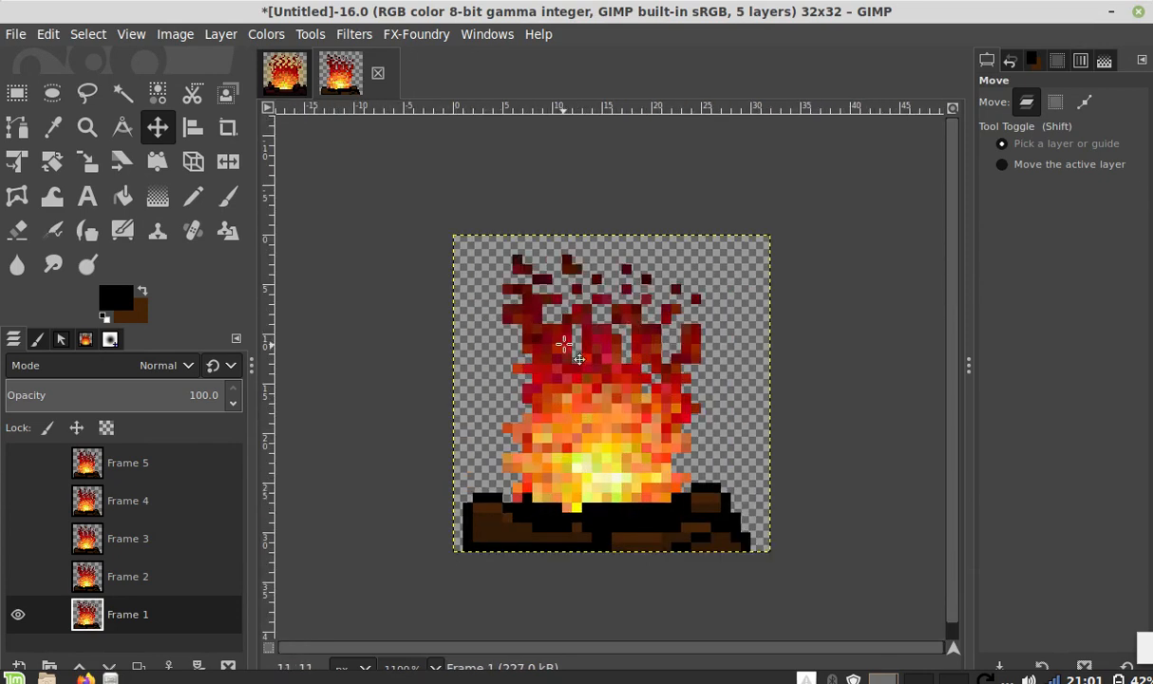
Step: View the fire2.xcf image, toggle the visibility of Layer copy #3 and Layer copy #2, and return to the untitled fire image
click(281, 76)
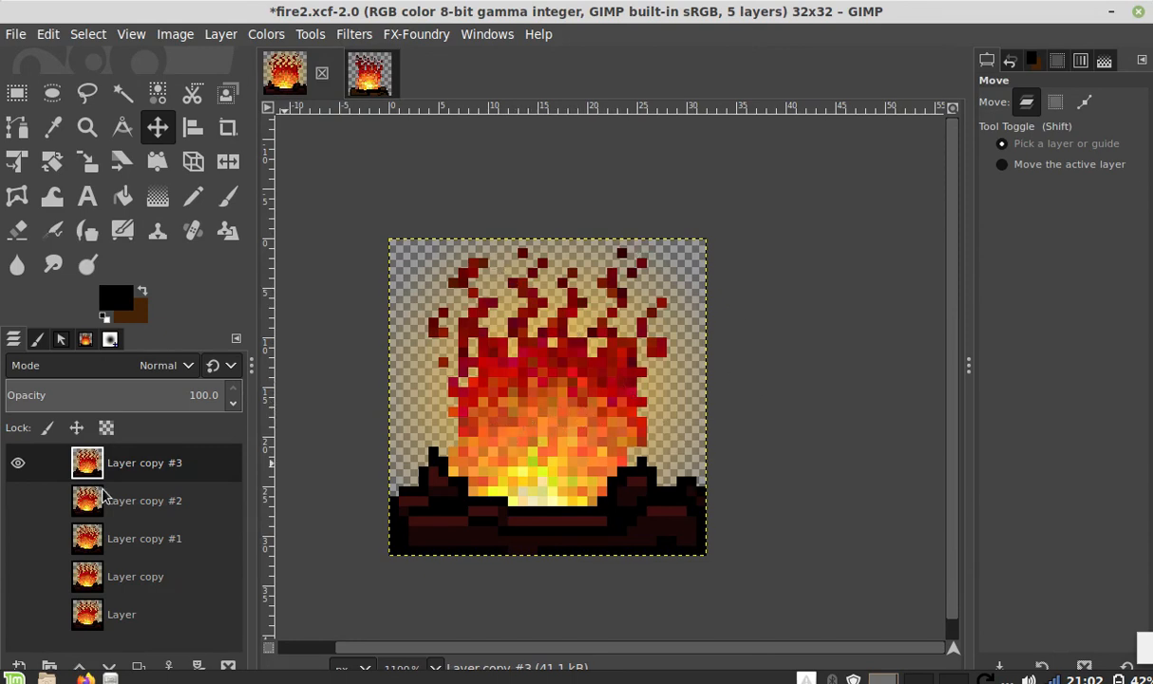
click(160, 506)
click(156, 456)
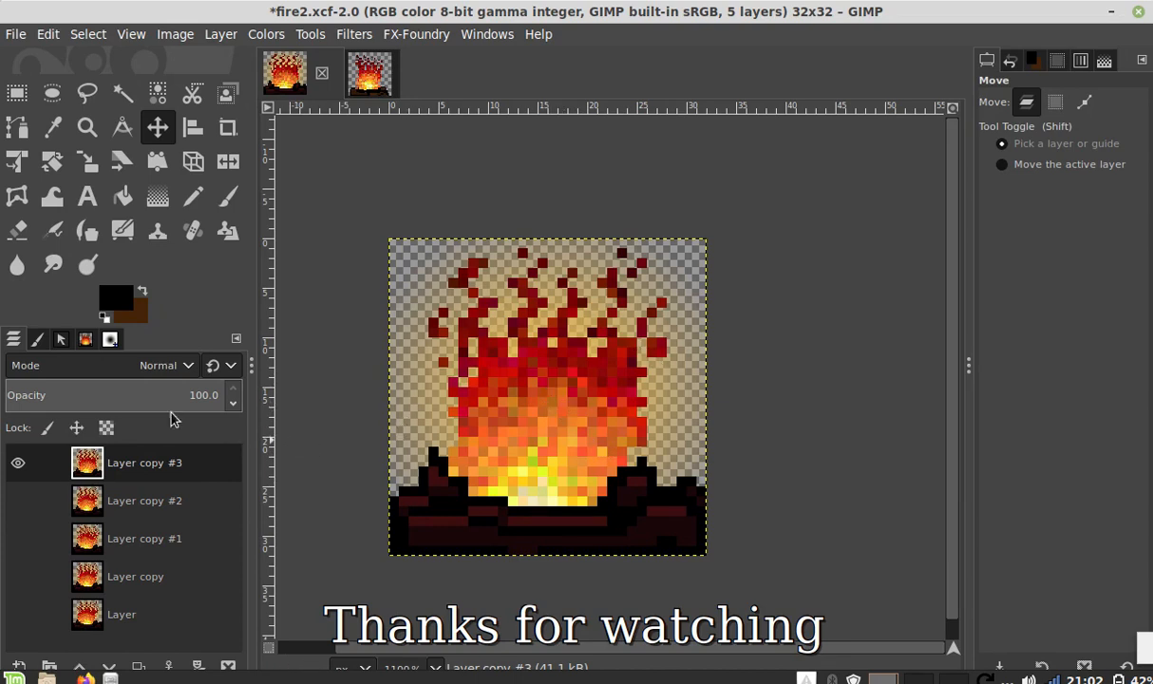
click(29, 513)
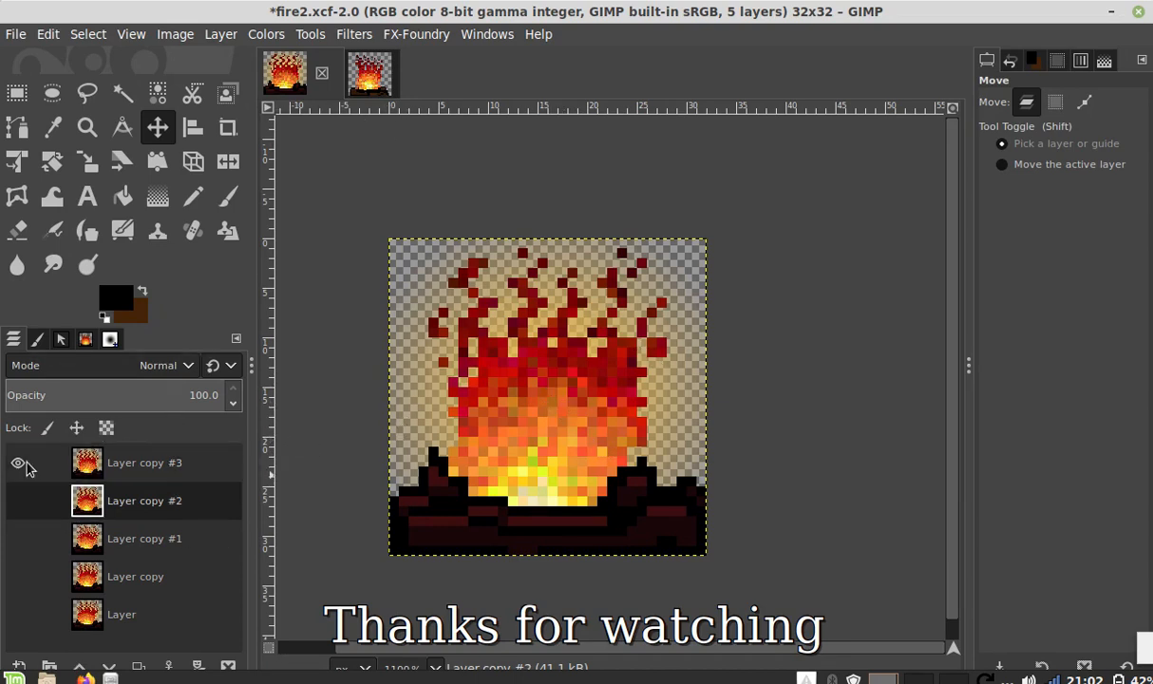
click(20, 503)
click(20, 467)
click(20, 506)
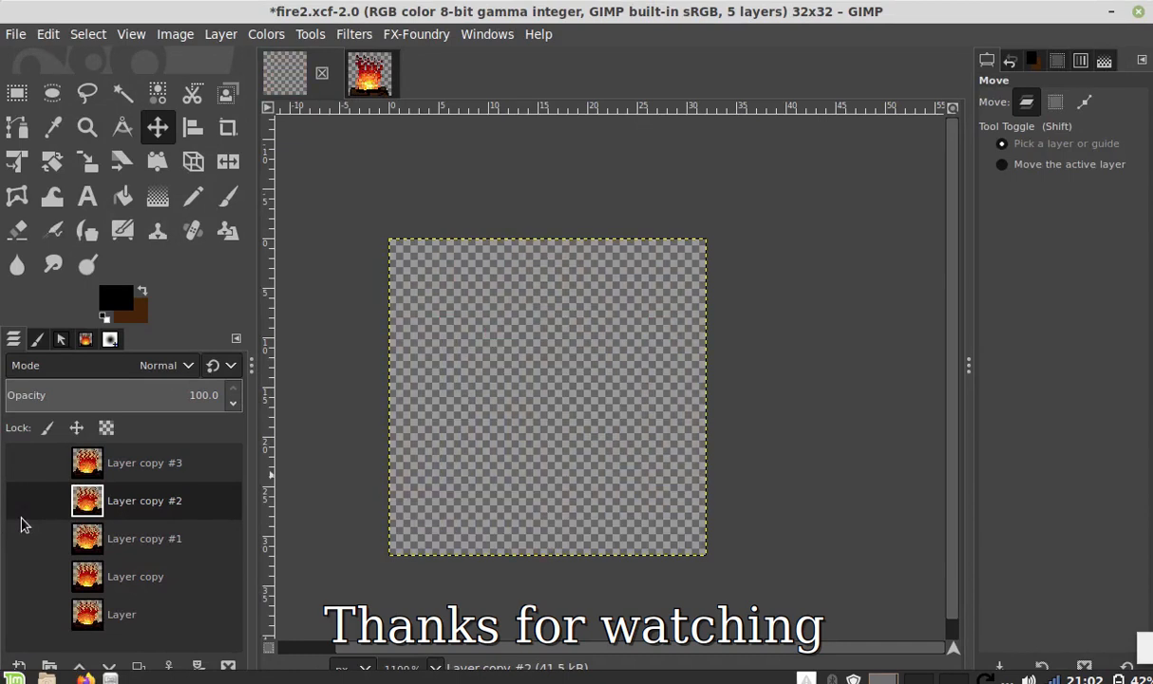
click(370, 88)
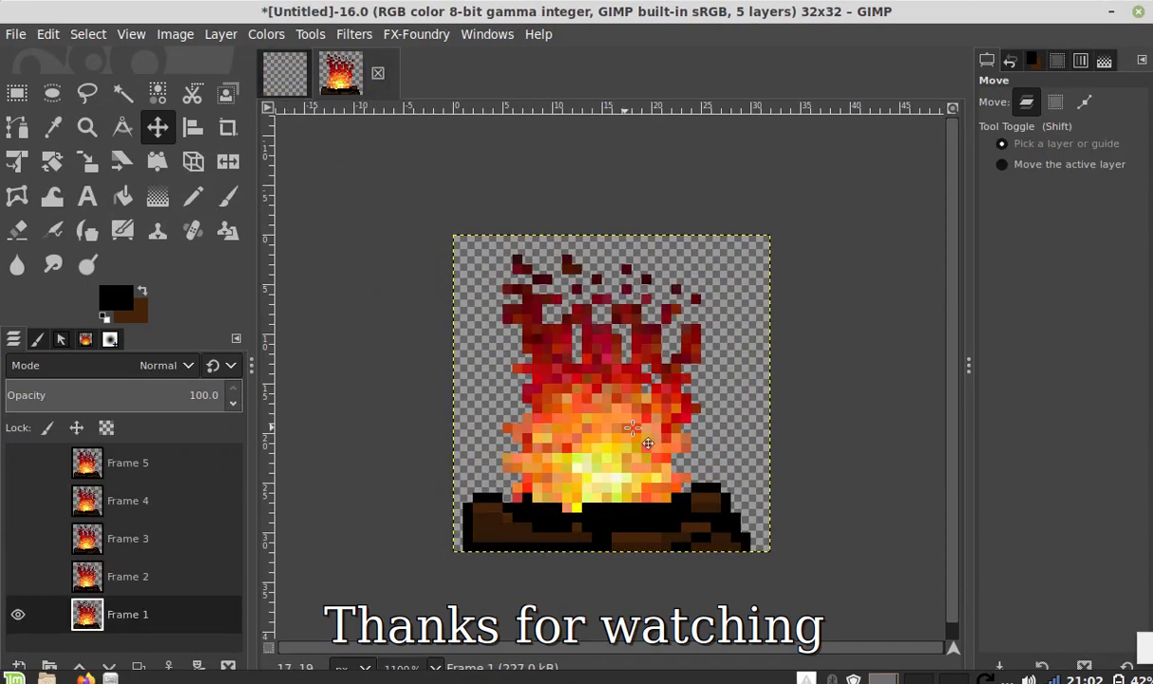